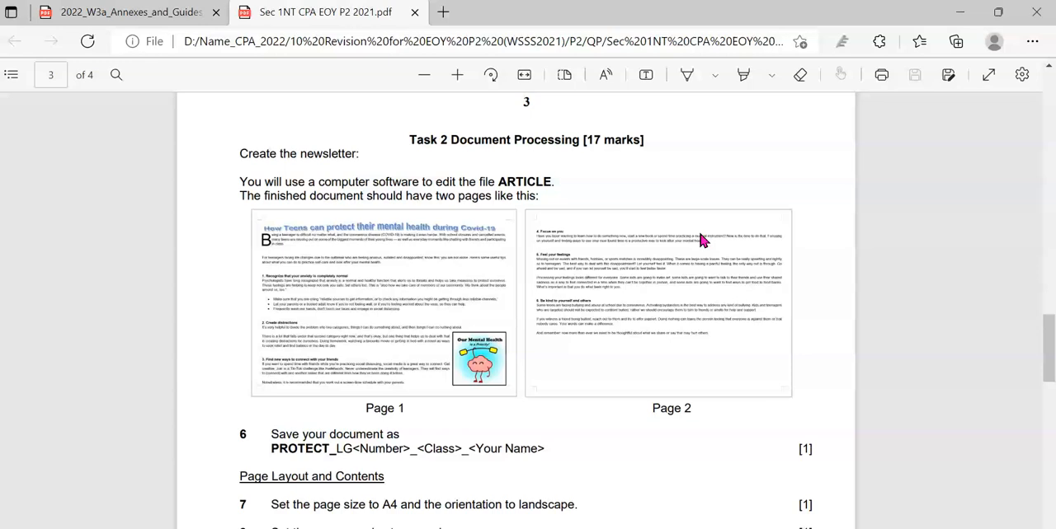
Read the Task 2 instructions in the exam PDF, noting the required file name and page layout settings
{"action": "scroll", "coordinate": [699, 239], "scroll_direction": "down", "scroll_amount": 2}
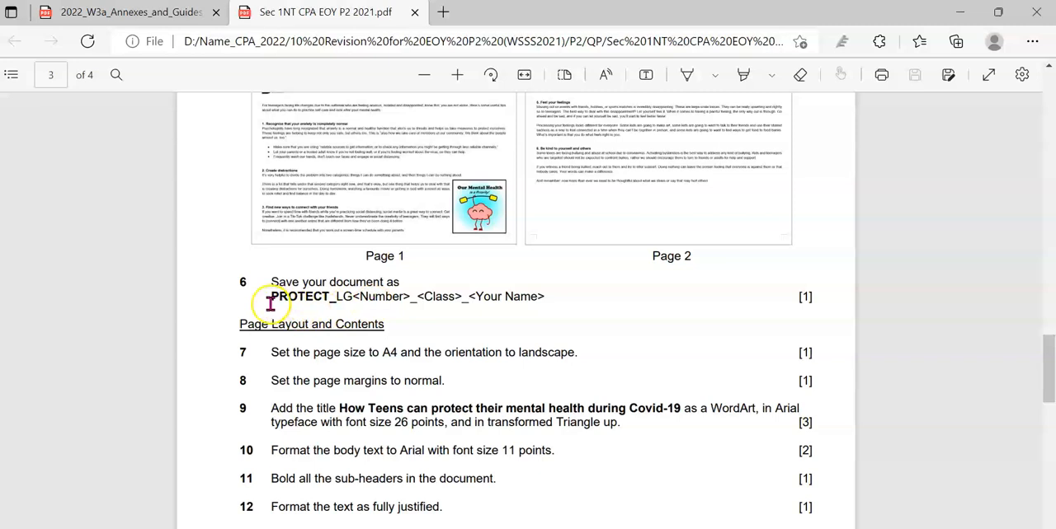
{"action": "left_click_drag", "start_coordinate": [271, 298], "coordinate": [537, 303]}
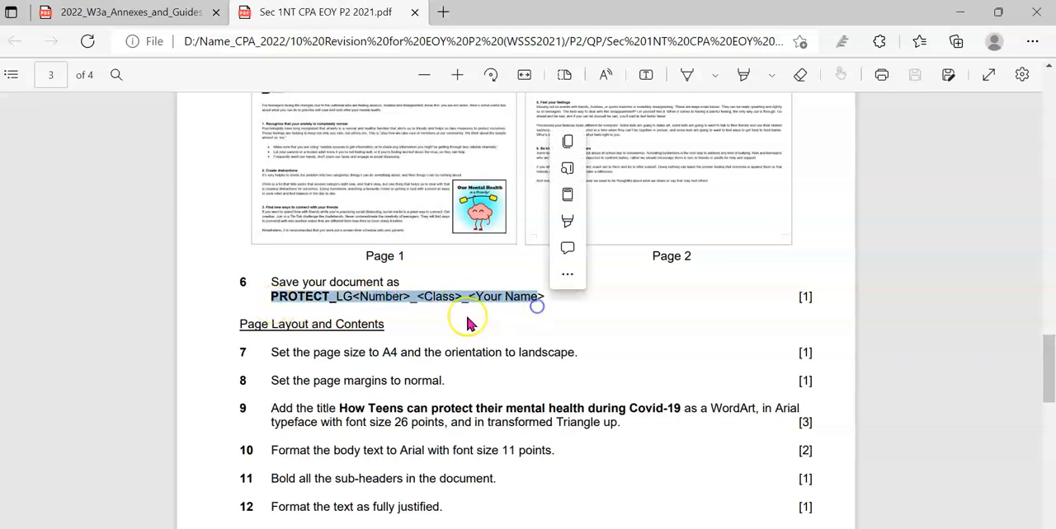
{"action": "left_click", "coordinate": [331, 347]}
{"action": "scroll", "coordinate": [332, 346], "scroll_direction": "down", "scroll_amount": 2}
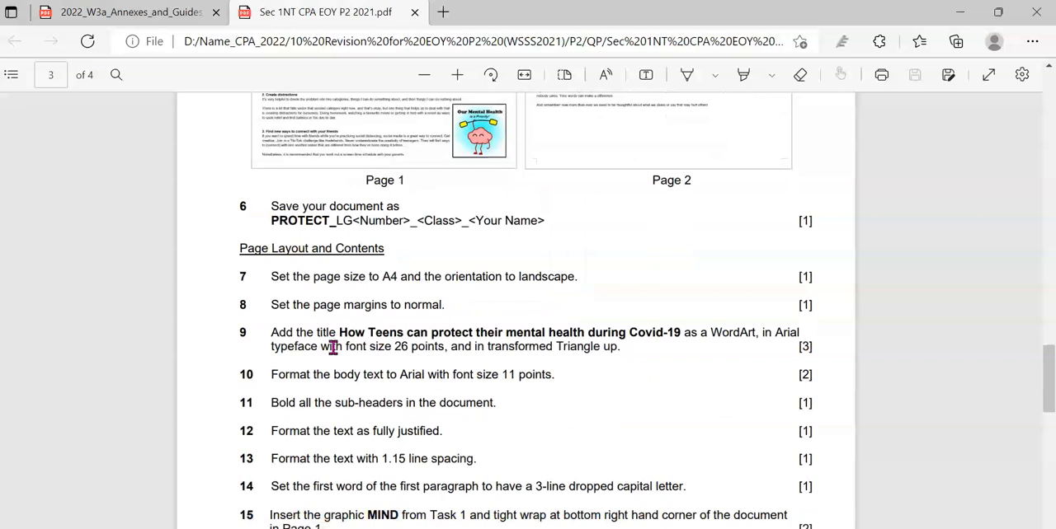
{"action": "scroll", "coordinate": [332, 347], "scroll_direction": "up", "scroll_amount": 1}
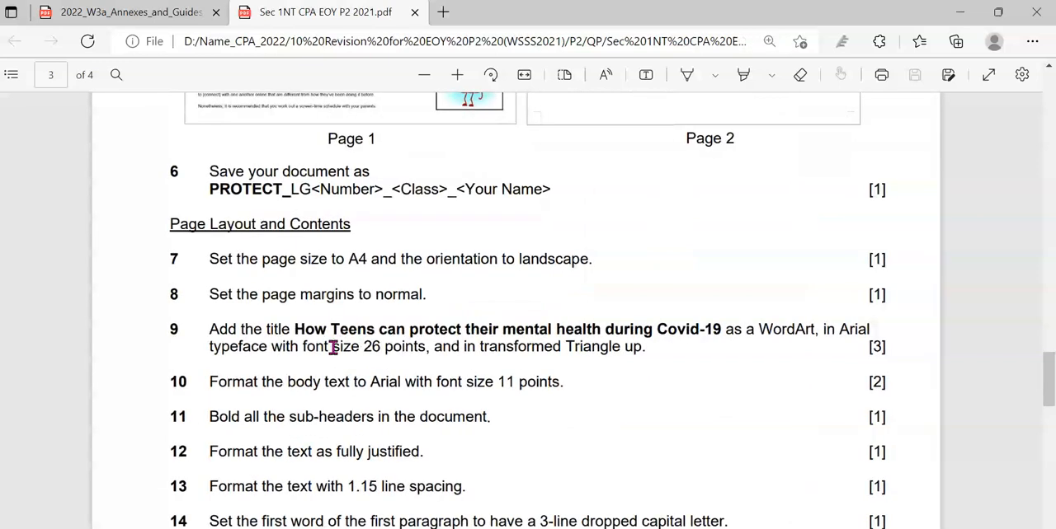
Switch to the ARTICLE document in Word and save a copy as Protect_LG_Class_Name in the TEMPLATES folder
{"action": "key", "text": "alt+Tab"}
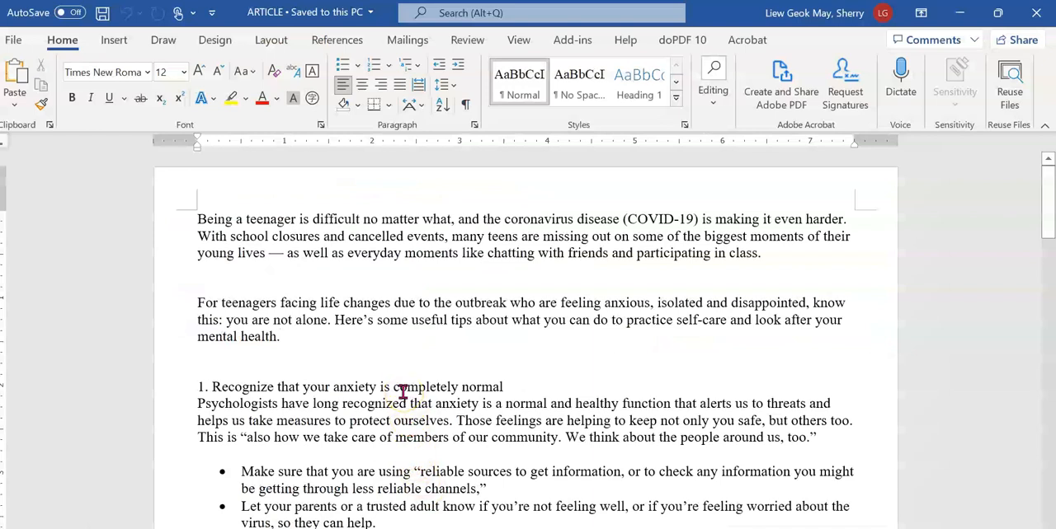
{"action": "left_click", "coordinate": [13, 39]}
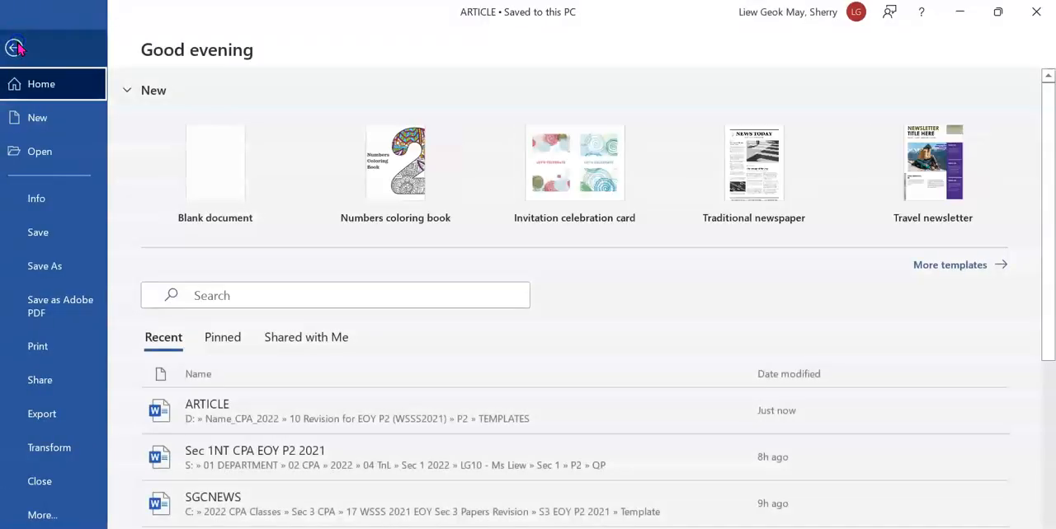
{"action": "left_click", "coordinate": [83, 265]}
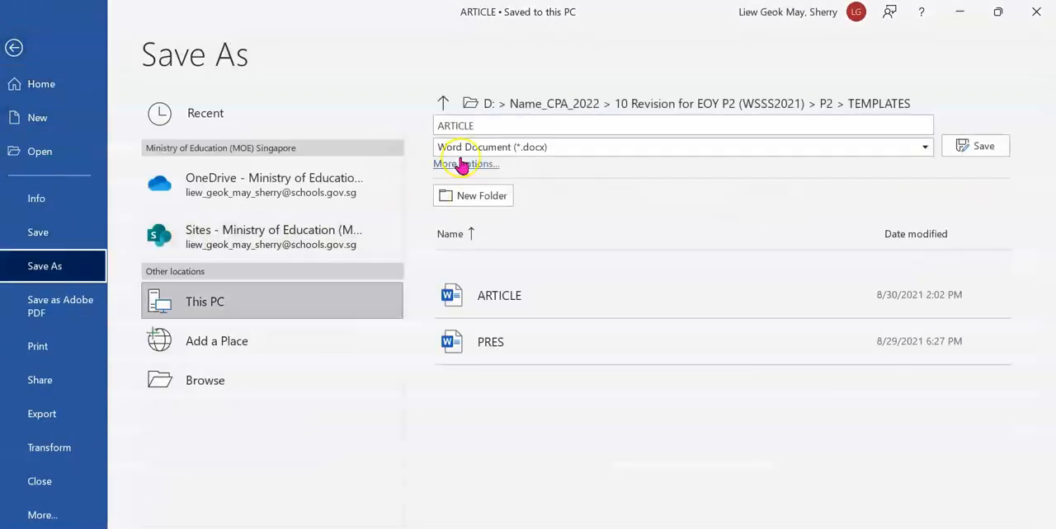
{"action": "double_click", "coordinate": [483, 125]}
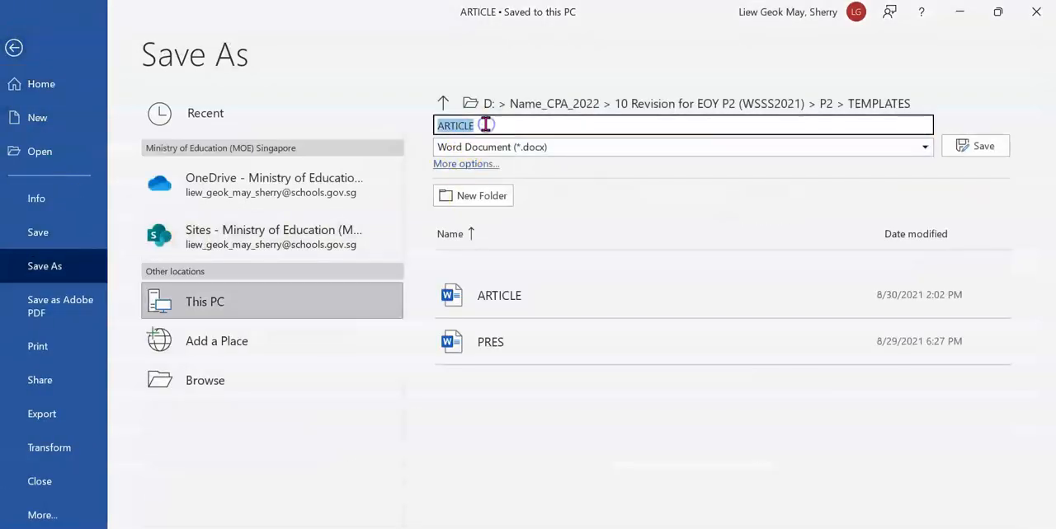
{"action": "left_click", "coordinate": [818, 111]}
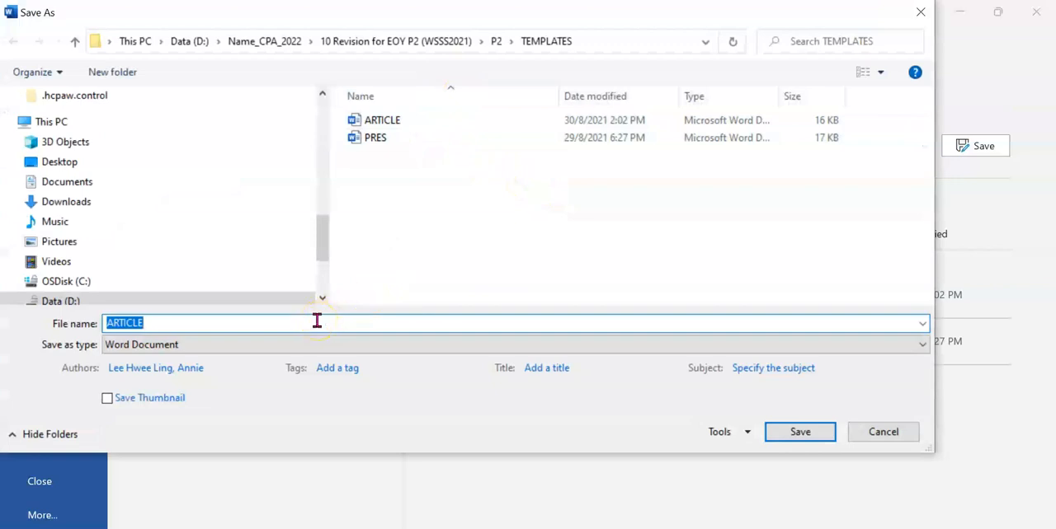
{"action": "type", "text": "P"}
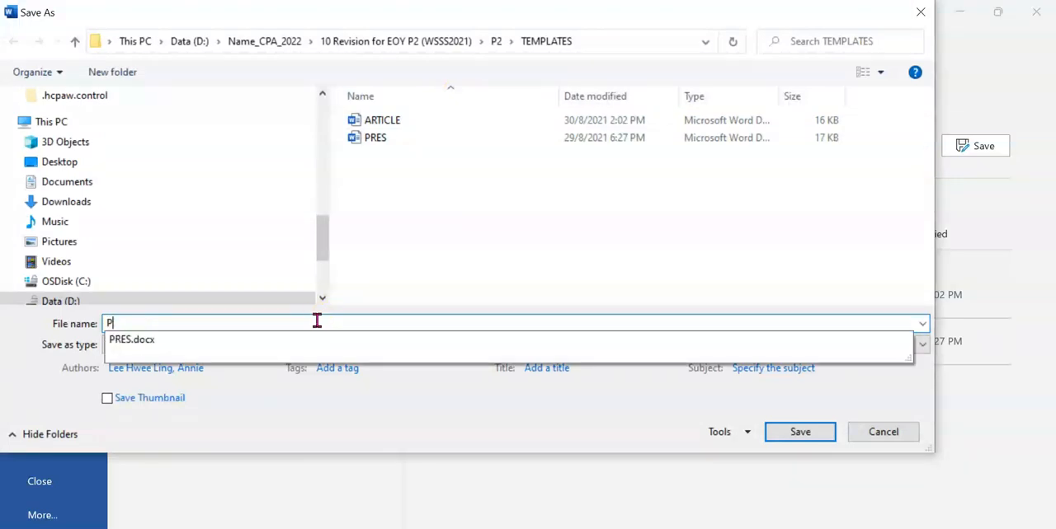
{"action": "type", "text": "rotect_LG_"}
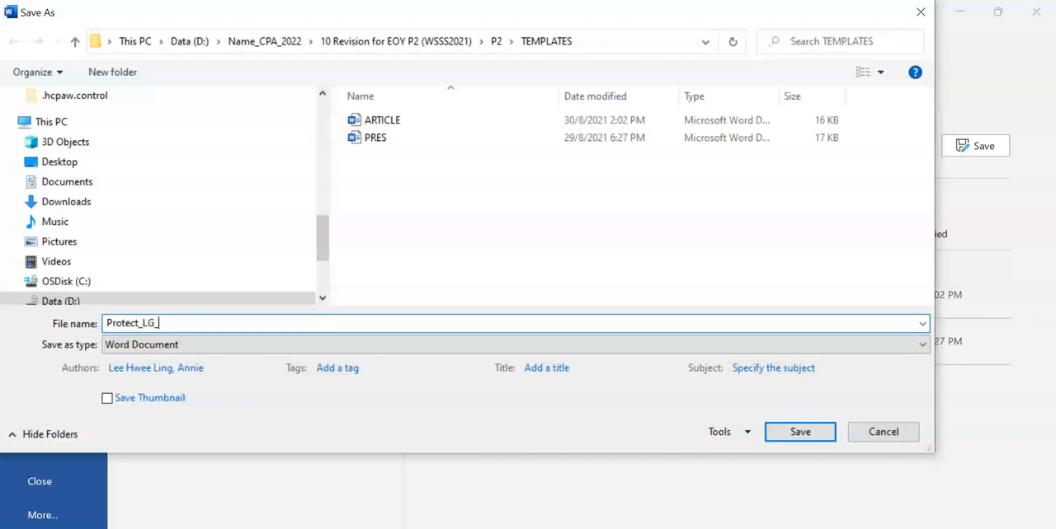
{"action": "type", "text": "me"}
{"action": "key", "text": "Return"}
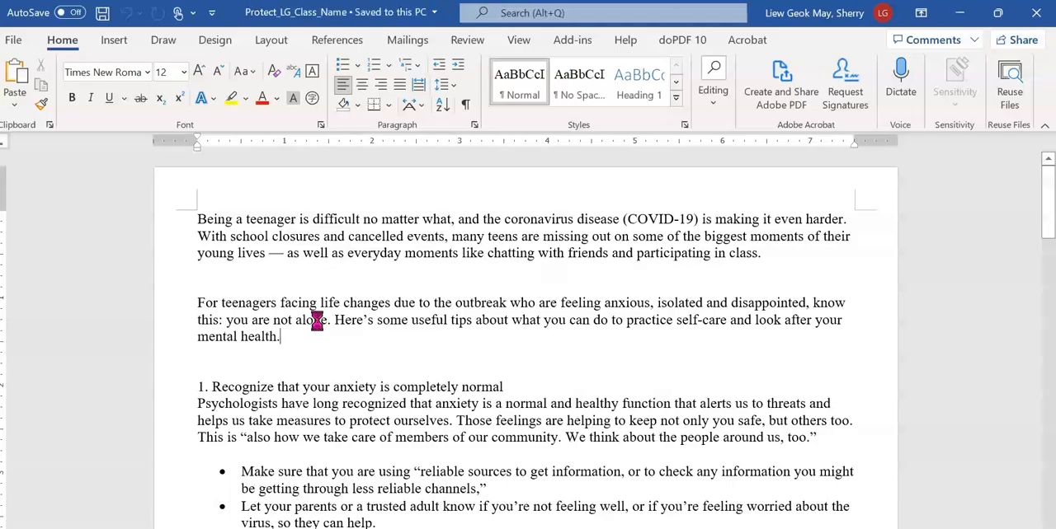
Switch back to the exam PDF in Edge and mark question 7 with a pen tick
{"action": "key", "text": "alt+Tab"}
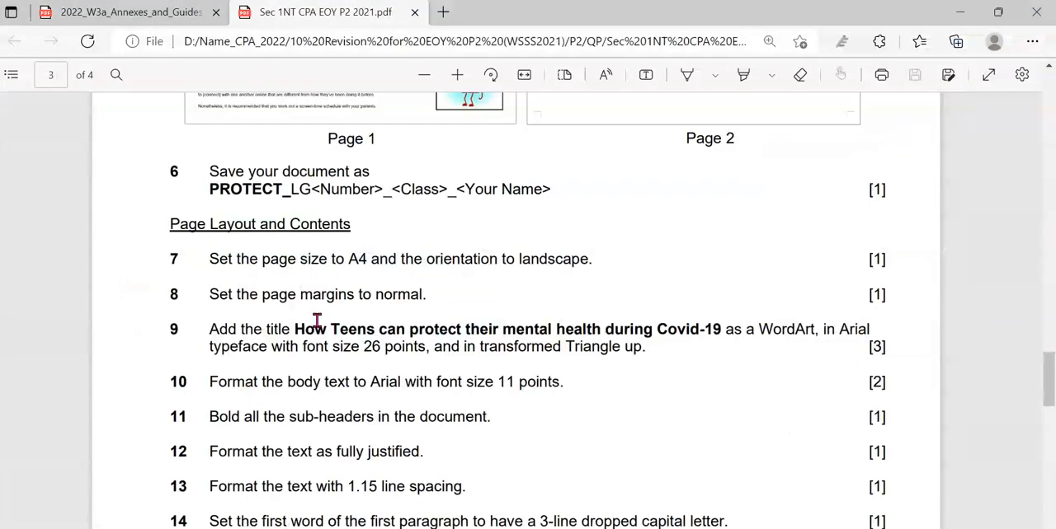
{"action": "left_click", "coordinate": [681, 81]}
{"action": "left_click_drag", "start_coordinate": [128, 265], "coordinate": [178, 255]}
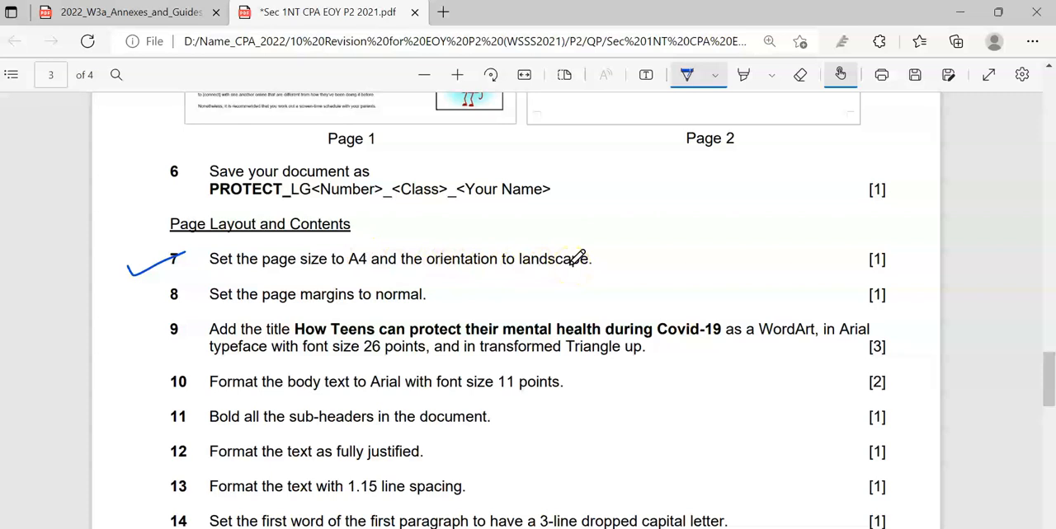
Switch to the Word document and set its page size to A4 with landscape orientation
{"action": "key", "text": "alt+Tab"}
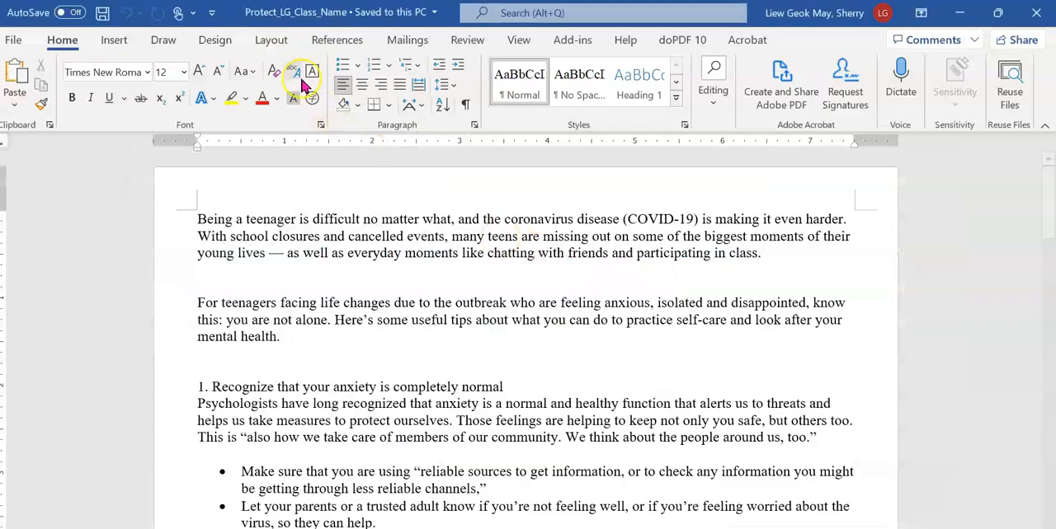
{"action": "left_click", "coordinate": [271, 40]}
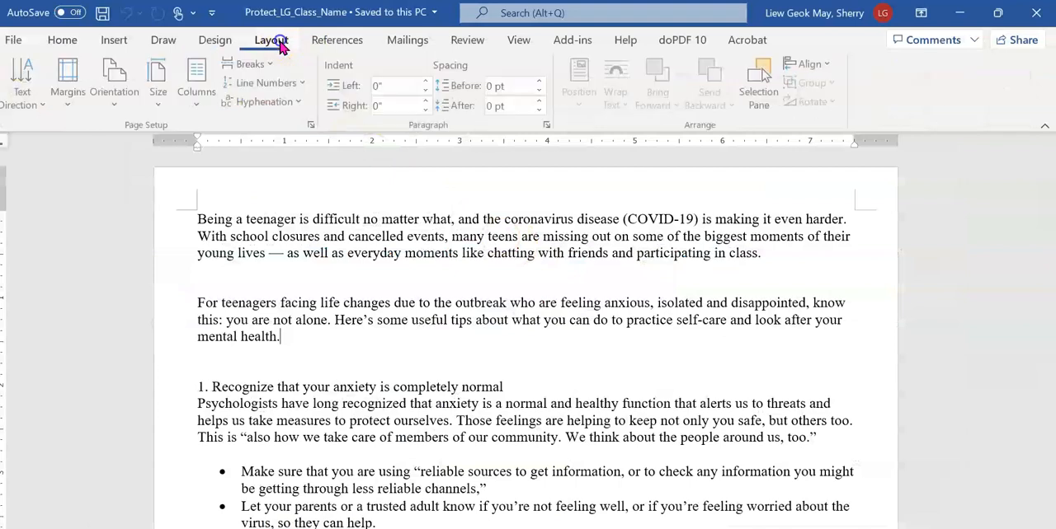
{"action": "left_click", "coordinate": [153, 108]}
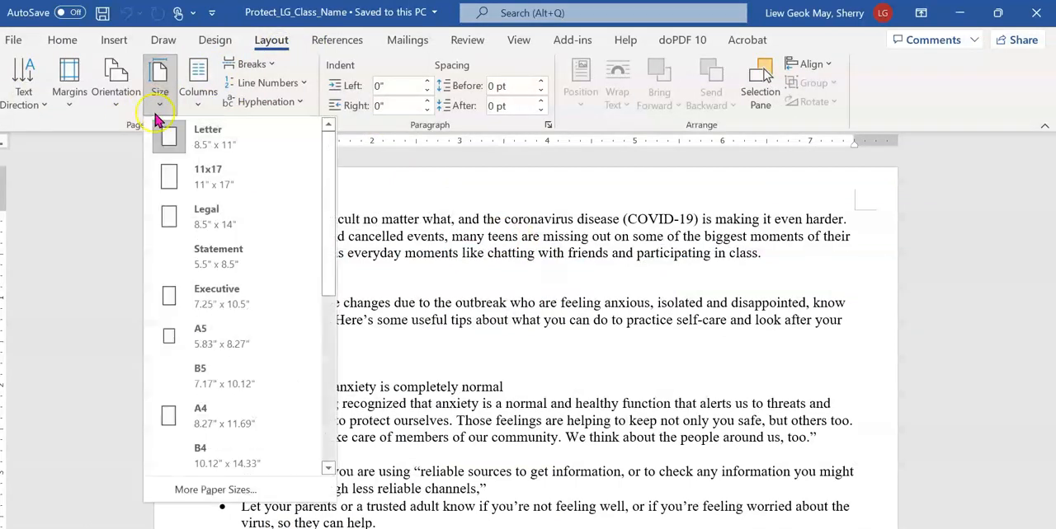
{"action": "left_click", "coordinate": [227, 414]}
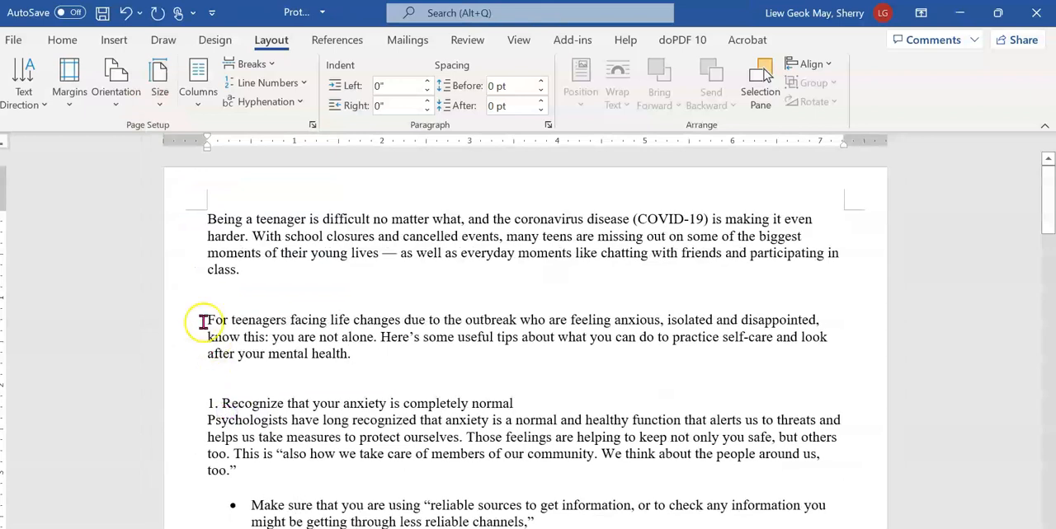
{"action": "left_click", "coordinate": [116, 97]}
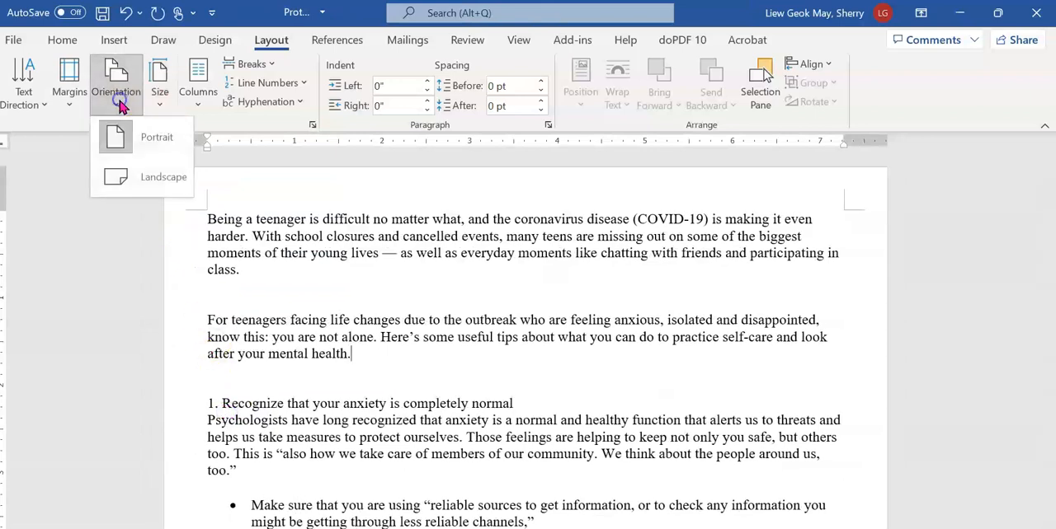
{"action": "left_click", "coordinate": [148, 176]}
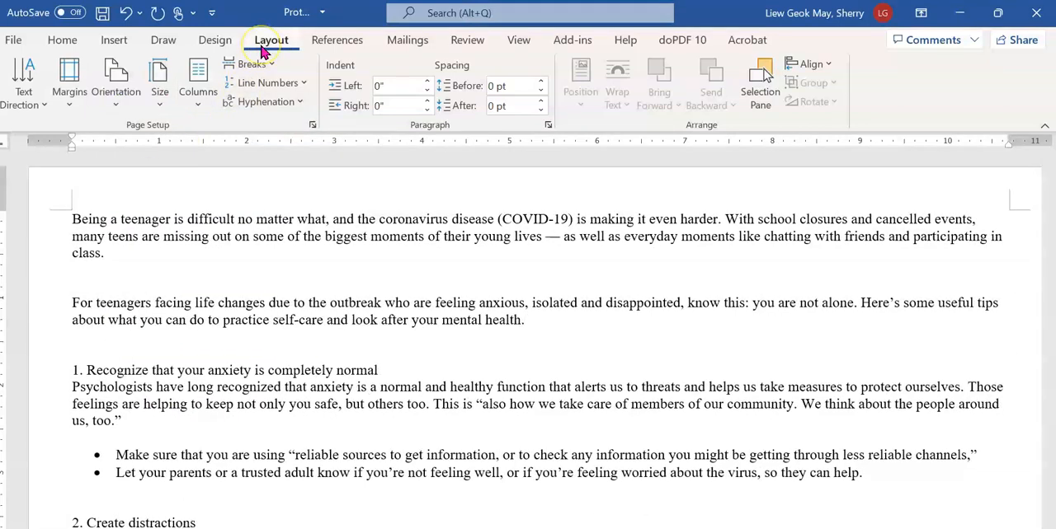
Tick question 8 in the exam PDF, and set the Word document's page margins to Normal
{"action": "key", "text": "alt+Tab"}
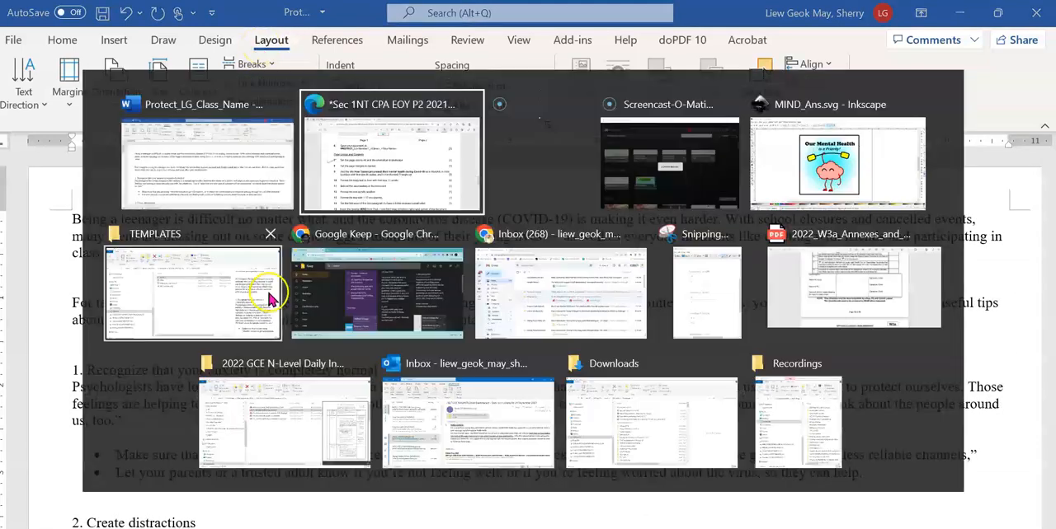
{"action": "mouse_move", "coordinate": [135, 299]}
{"action": "left_mouse_down"}
{"action": "mouse_move", "coordinate": [147, 306]}
{"action": "mouse_move", "coordinate": [161, 295]}
{"action": "left_mouse_up"}
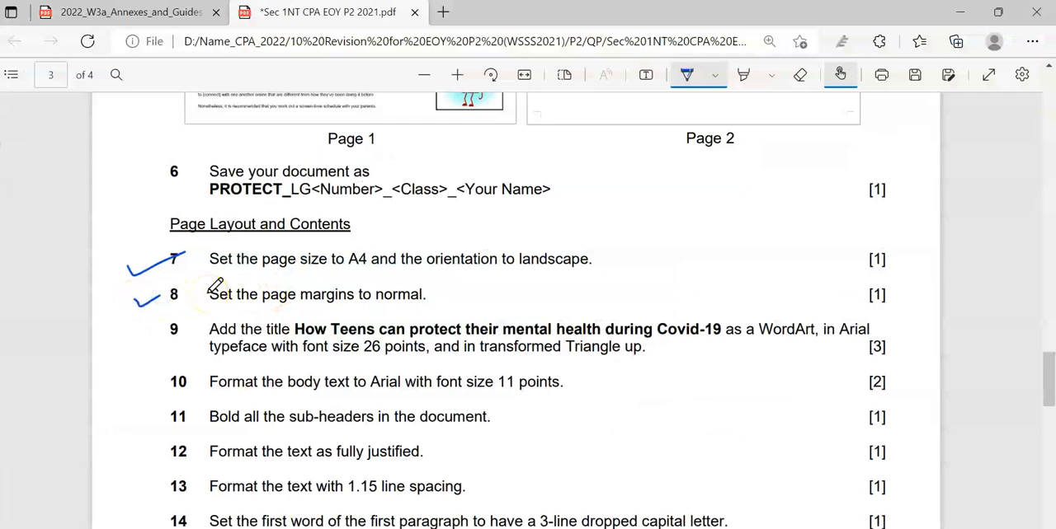
{"action": "key", "text": "alt+Tab"}
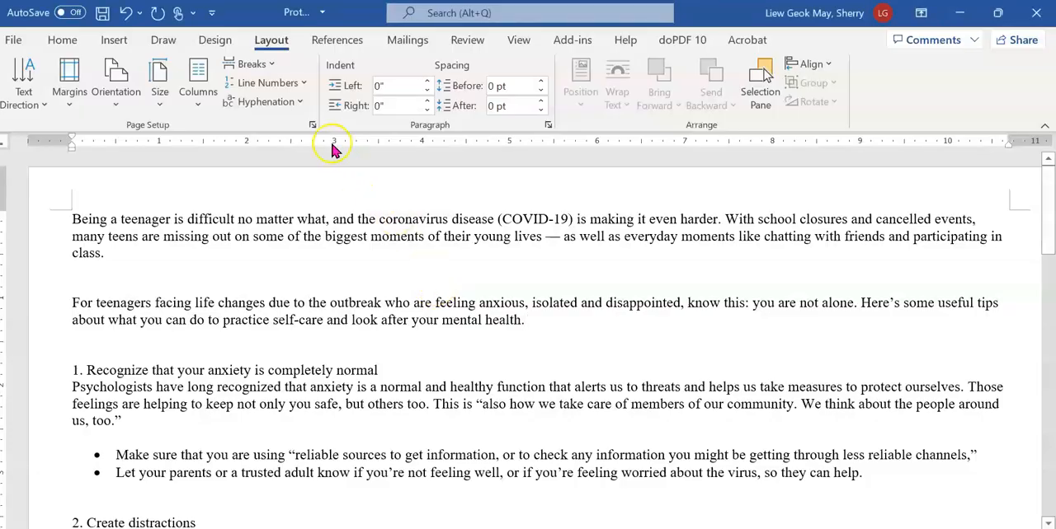
{"action": "left_click", "coordinate": [70, 106]}
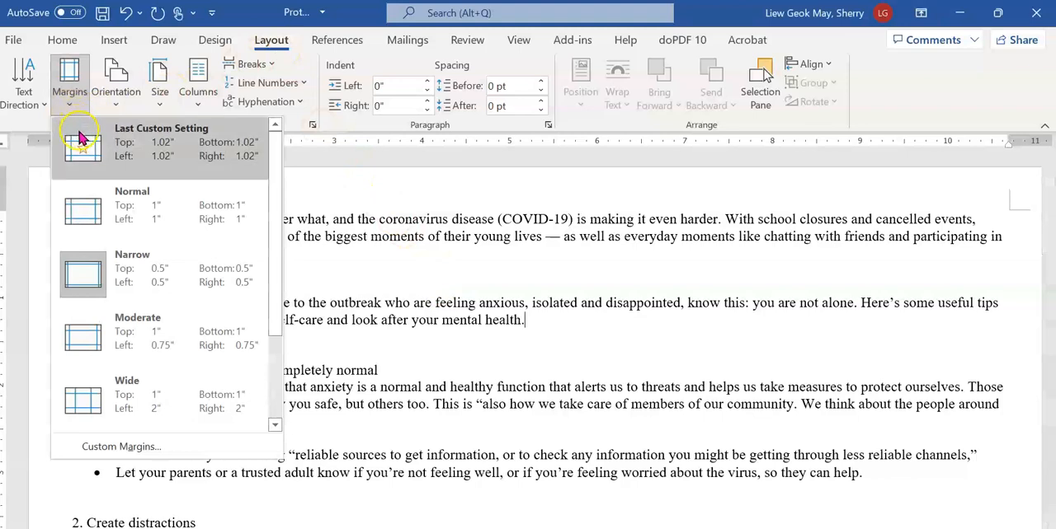
{"action": "left_click", "coordinate": [125, 224]}
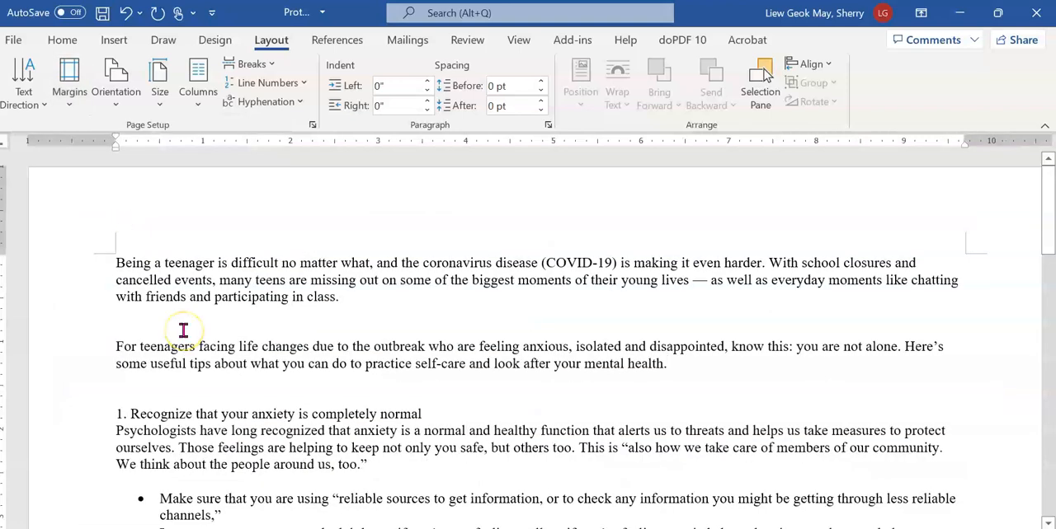
In the exam PDF, tick question 9 and circle the words "Triangle up" with the pen
{"action": "key", "text": "alt+Tab"}
{"action": "mouse_move", "coordinate": [142, 334]}
{"action": "left_mouse_down"}
{"action": "mouse_move", "coordinate": [145, 345]}
{"action": "mouse_move", "coordinate": [178, 324]}
{"action": "left_mouse_up"}
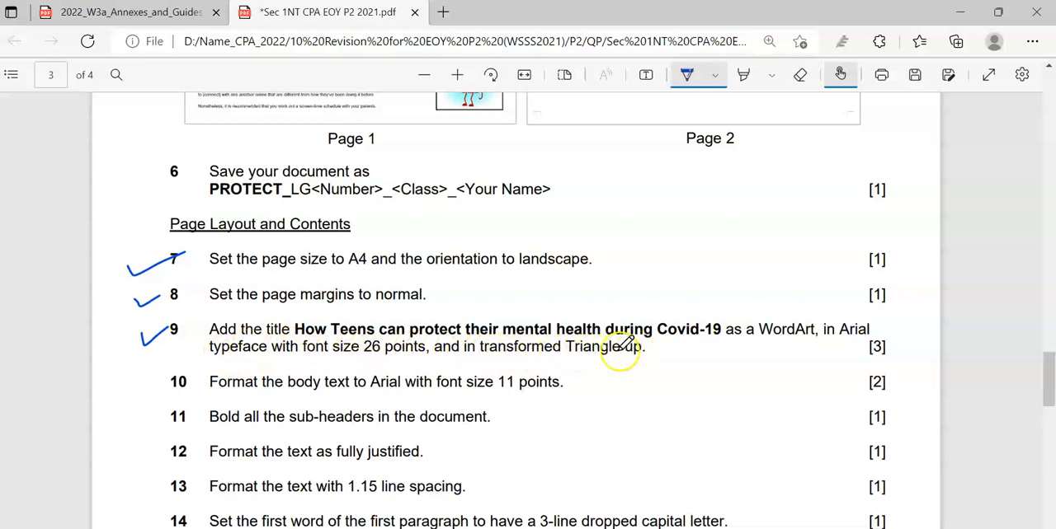
{"action": "mouse_move", "coordinate": [580, 358]}
{"action": "left_mouse_down"}
{"action": "mouse_move", "coordinate": [569, 333]}
{"action": "mouse_move", "coordinate": [629, 340]}
{"action": "mouse_move", "coordinate": [639, 353]}
{"action": "mouse_move", "coordinate": [582, 360]}
{"action": "left_mouse_up"}
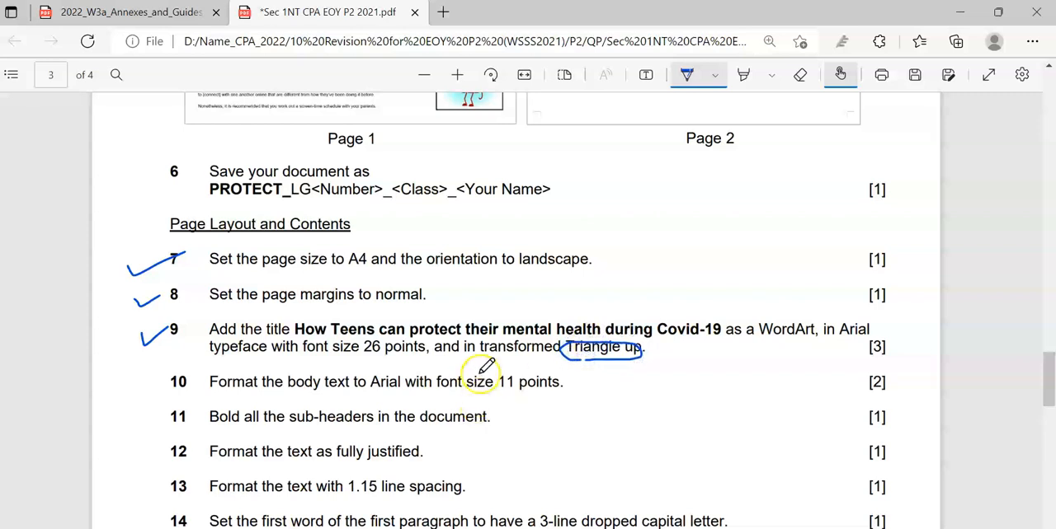
Return to the Word document and insert three blank lines above the first paragraph
{"action": "key", "text": "alt+Tab"}
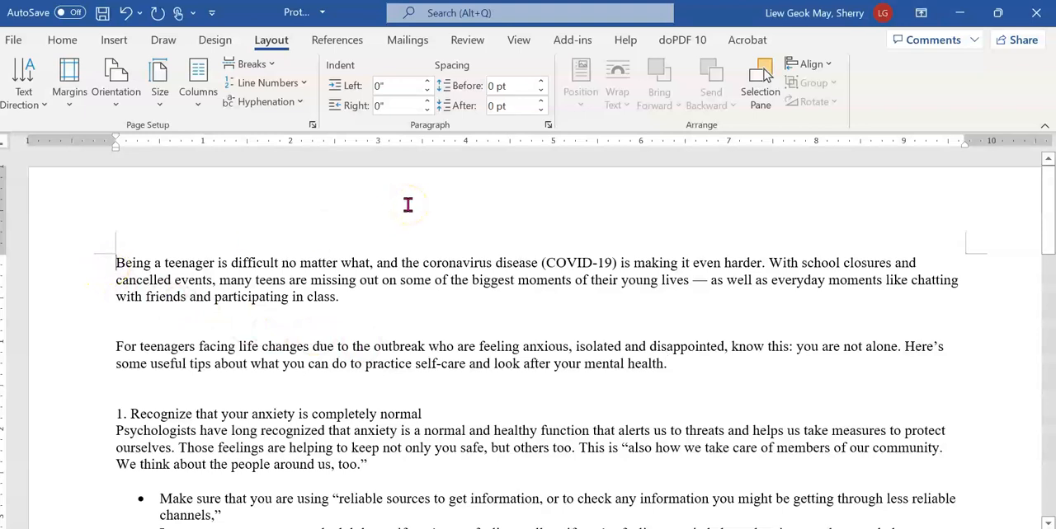
{"action": "key", "text": "Return"}
{"action": "key", "text": "Return"}
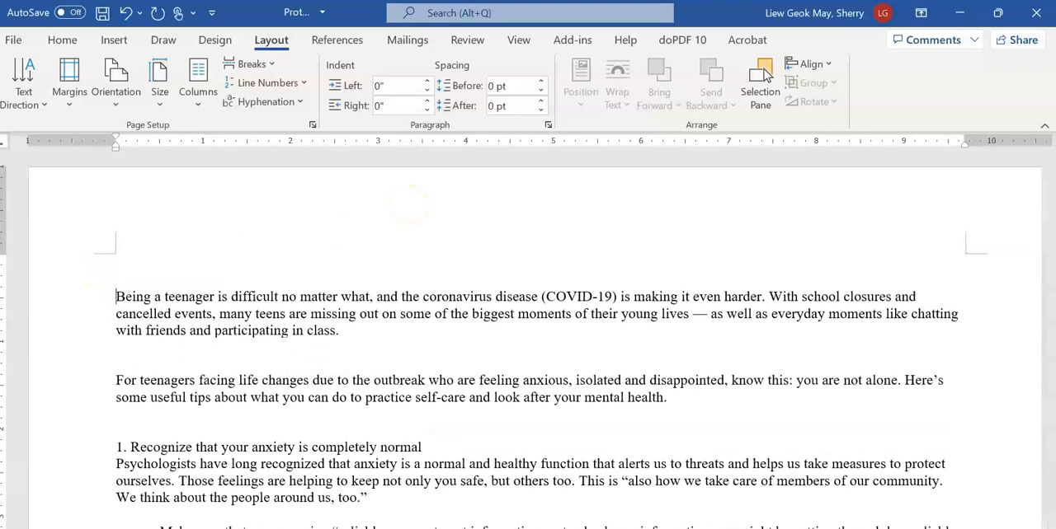
{"action": "left_click", "coordinate": [210, 262]}
{"action": "key", "text": "Return"}
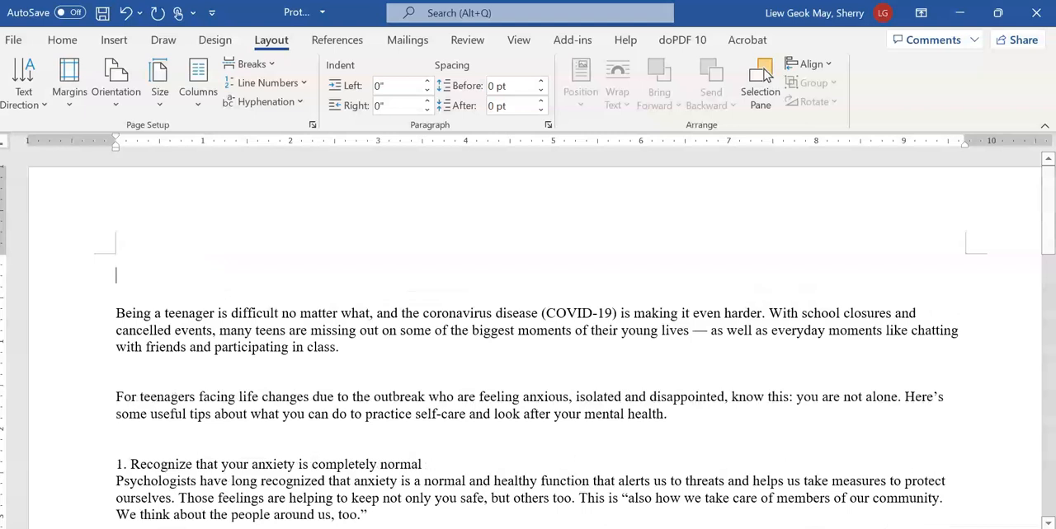
Insert a WordArt in the light orange fill with orange outline style, and move it slightly up, above the first paragraph
{"action": "left_click", "coordinate": [115, 45]}
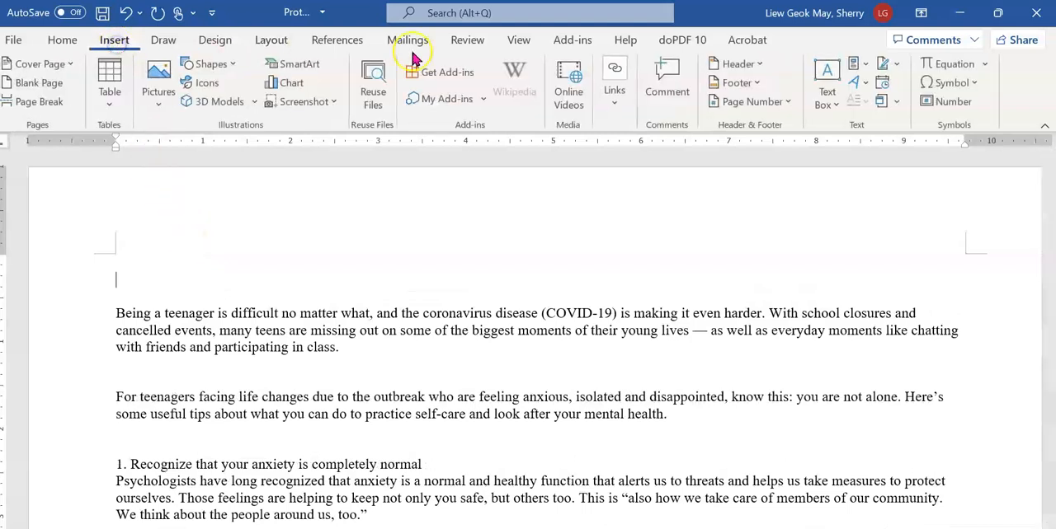
{"action": "left_click", "coordinate": [861, 86]}
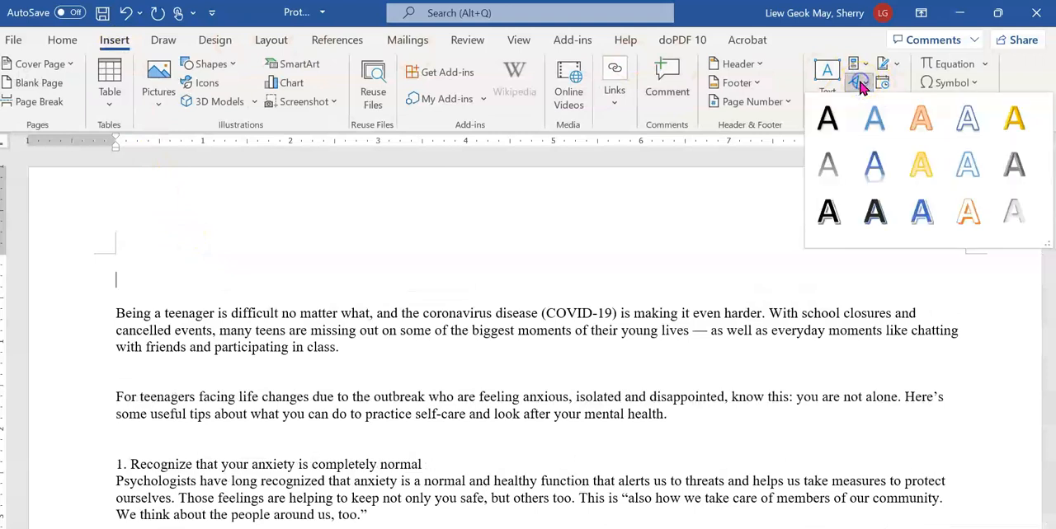
{"action": "left_click", "coordinate": [914, 132]}
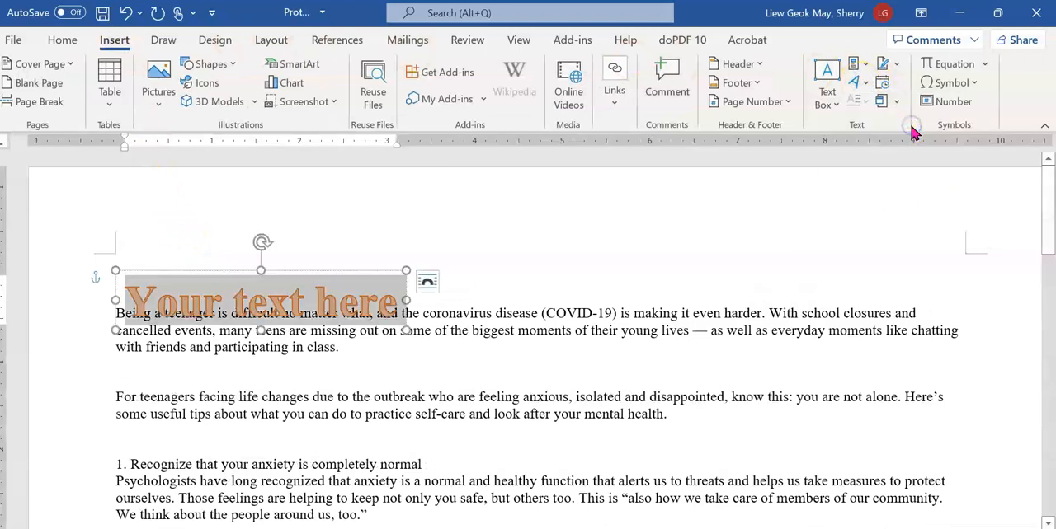
{"action": "left_click_drag", "start_coordinate": [372, 275], "coordinate": [382, 253]}
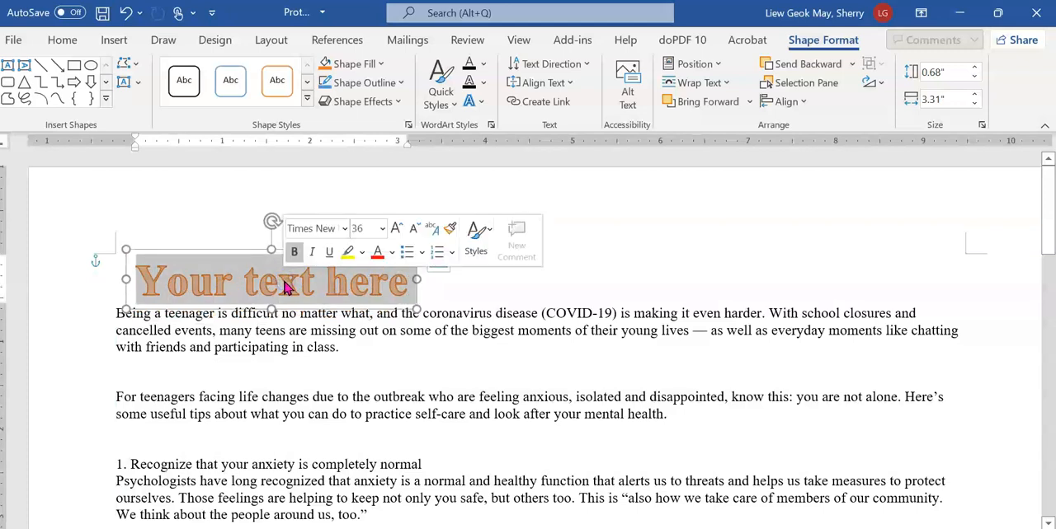
Replace the WordArt placeholder text with the title "How Teens can protect their mental health during Covid-19"
{"action": "type", "text": "How Teen"}
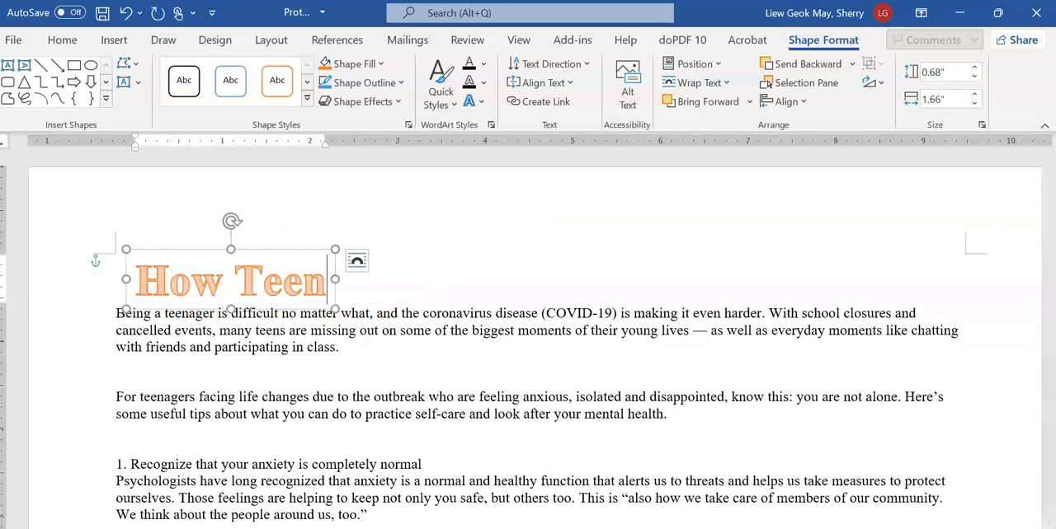
{"action": "type", "text": "s can protect"}
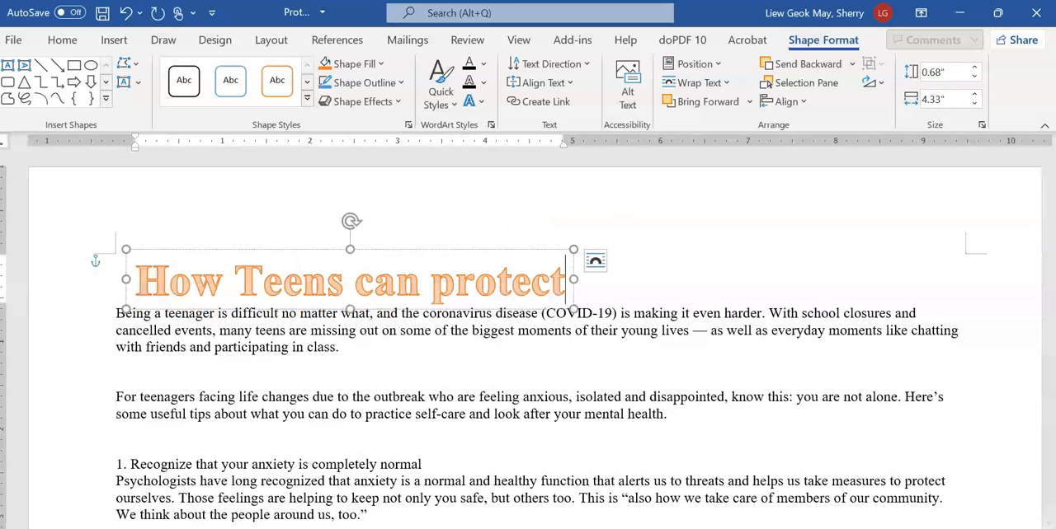
{"action": "type", "text": " their ment"}
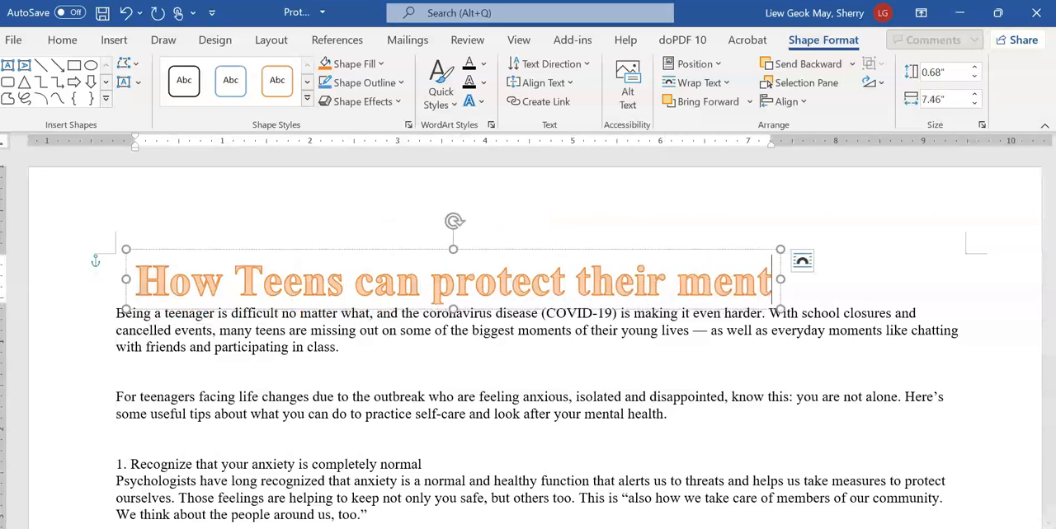
{"action": "type", "text": "al health"}
{"action": "key", "text": "Return"}
{"action": "type", "text": "during"}
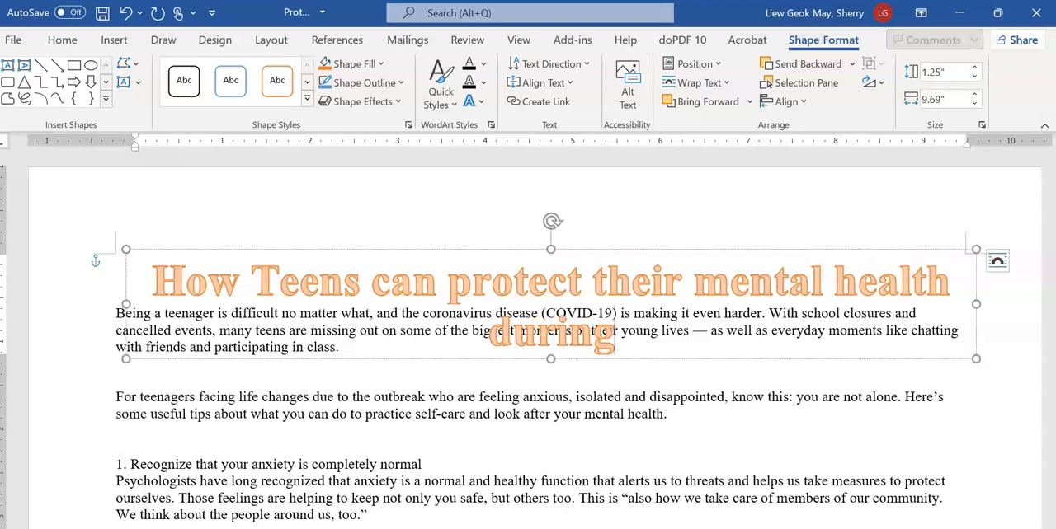
{"action": "type", "text": " Covid-10"}
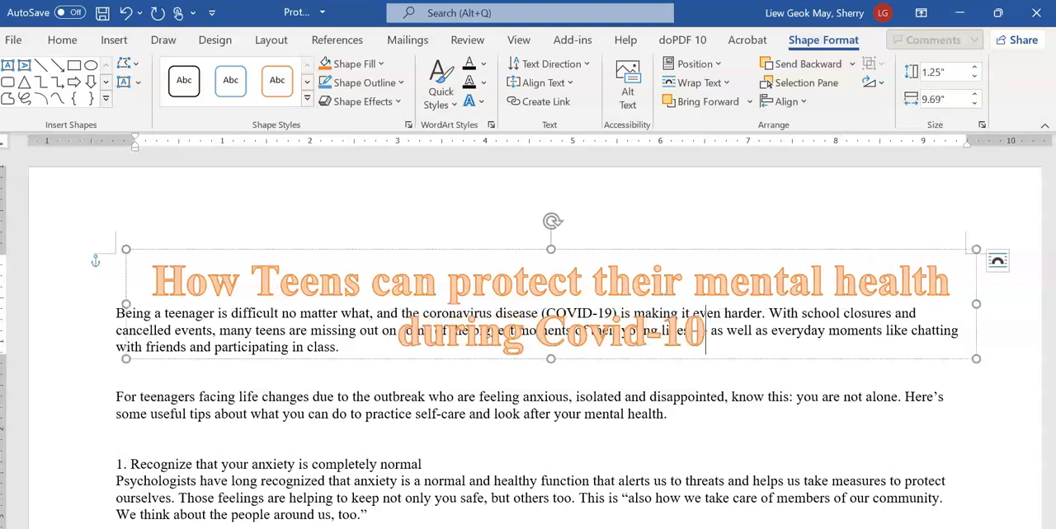
{"action": "key", "text": "BackSpace"}
{"action": "type", "text": "9"}
Format the whole WordArt title in Arial at 26 points
{"action": "left_click_drag", "start_coordinate": [153, 277], "coordinate": [699, 316]}
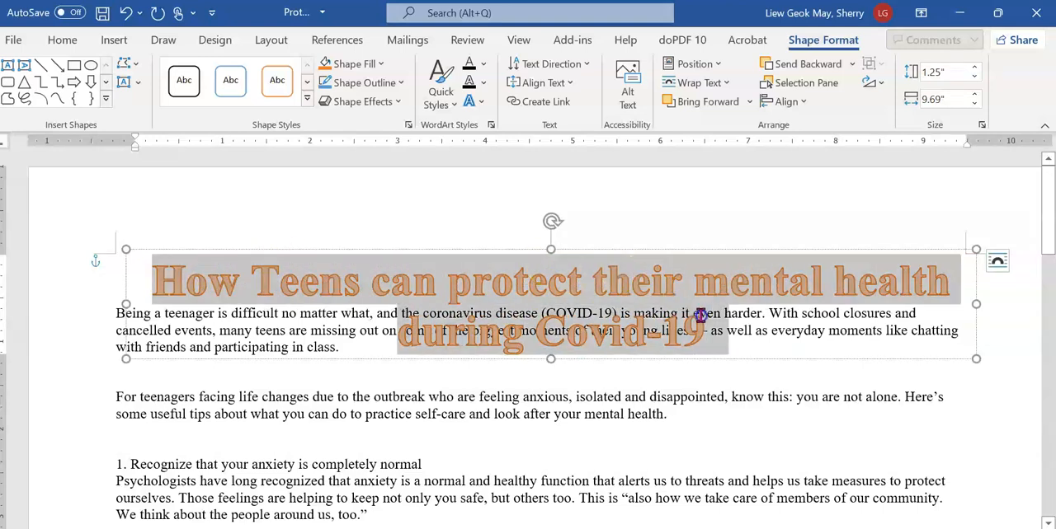
{"action": "left_click", "coordinate": [59, 41]}
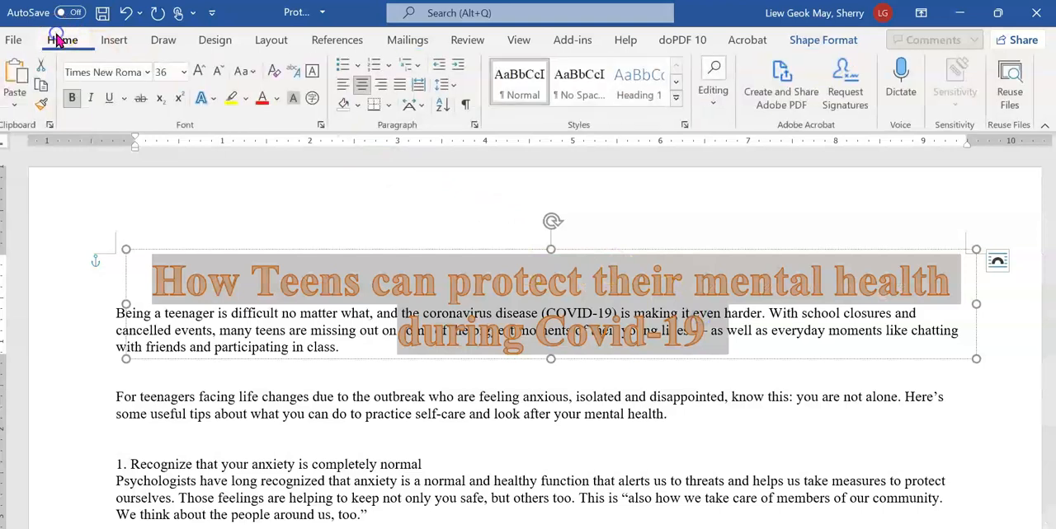
{"action": "left_click", "coordinate": [128, 71]}
{"action": "type", "text": "Arial"}
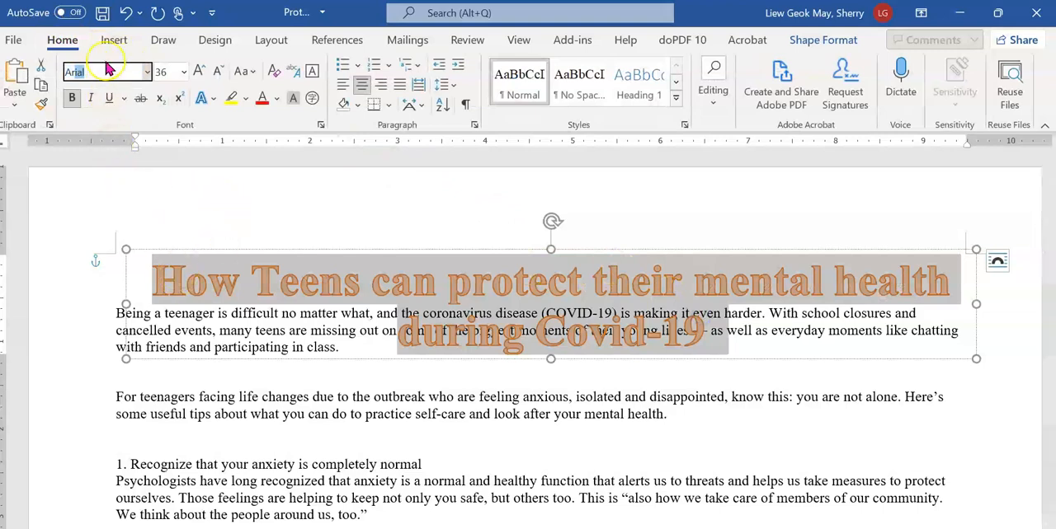
{"action": "key", "text": "Return"}
{"action": "left_click", "coordinate": [161, 74]}
{"action": "left_click", "coordinate": [162, 74]}
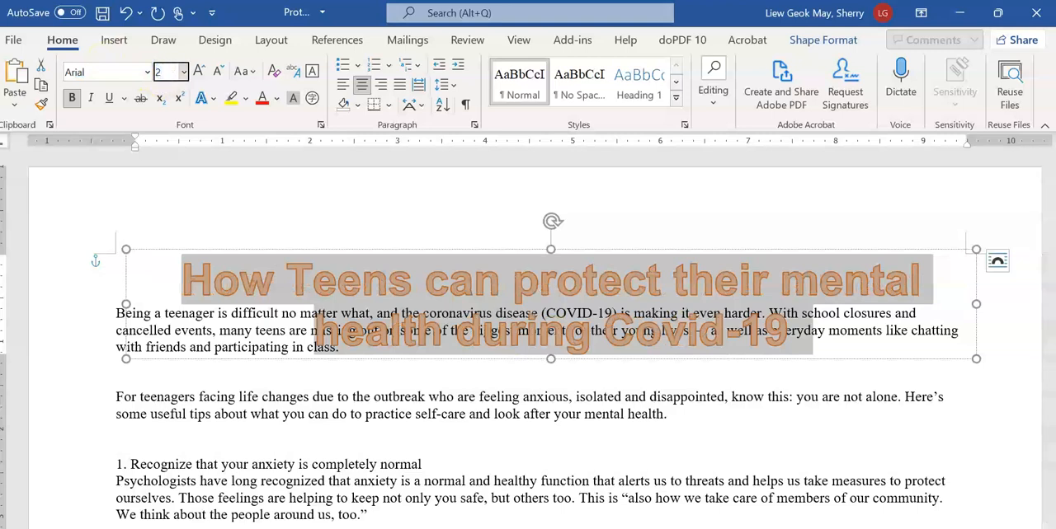
{"action": "type", "text": "26"}
{"action": "key", "text": "Return"}
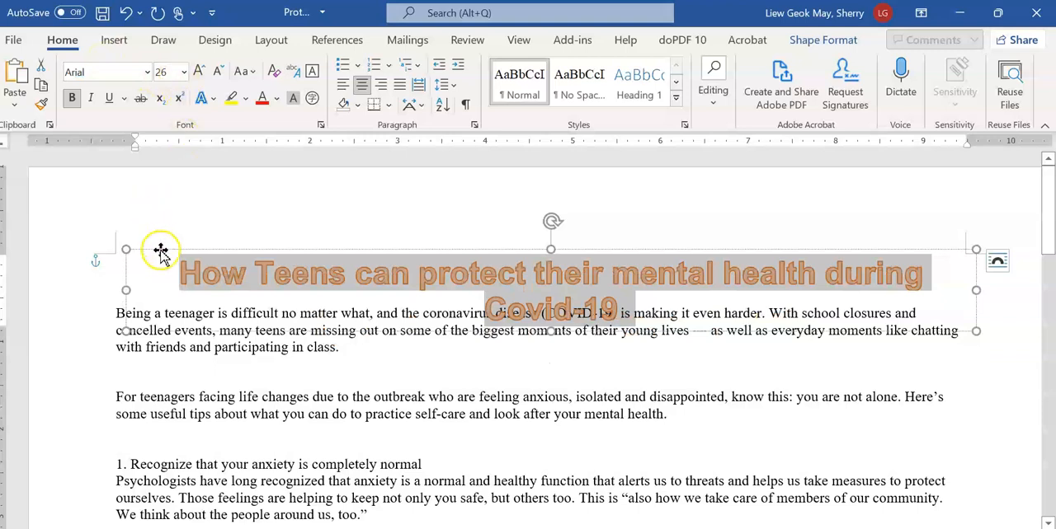
Switch to the exam PDF and examine how the title is laid out in the sample of the finished newsletter
{"action": "key", "text": "alt+Tab"}
{"action": "scroll", "coordinate": [229, 267], "scroll_direction": "down", "scroll_amount": 5}
{"action": "scroll", "coordinate": [163, 265], "scroll_direction": "up", "scroll_amount": 3, "text": "ctrl"}
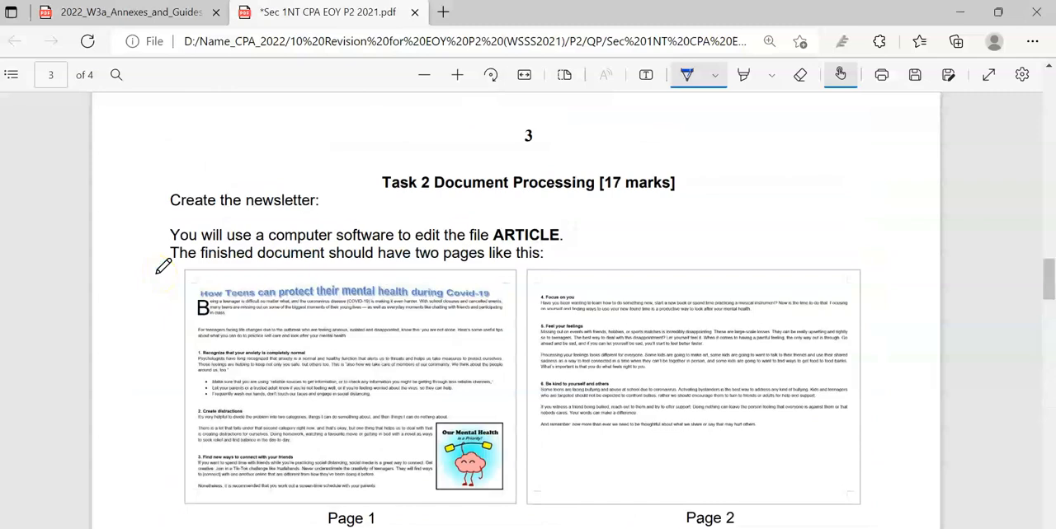
{"action": "scroll", "coordinate": [163, 266], "scroll_direction": "down", "scroll_amount": 3}
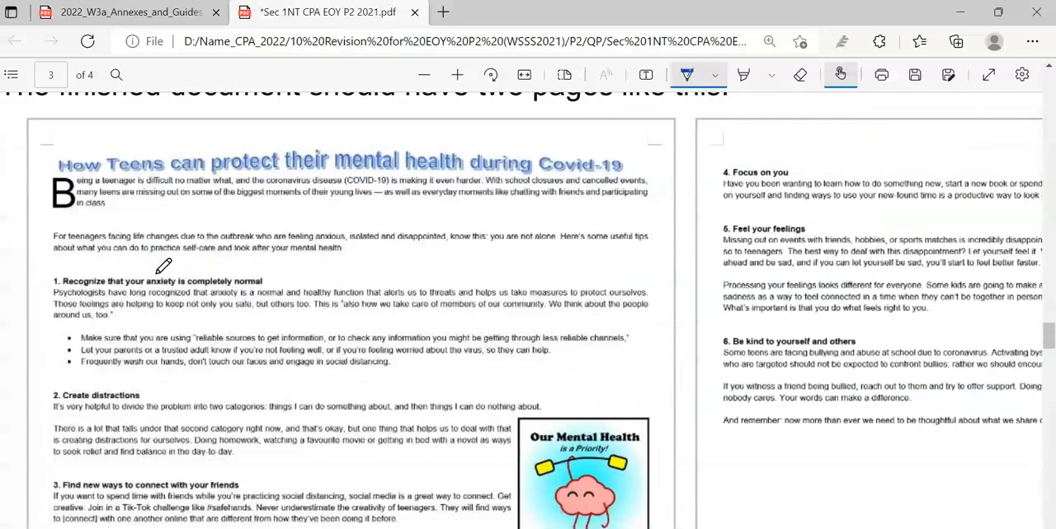
{"action": "scroll", "coordinate": [164, 265], "scroll_direction": "down", "scroll_amount": 2, "text": "ctrl"}
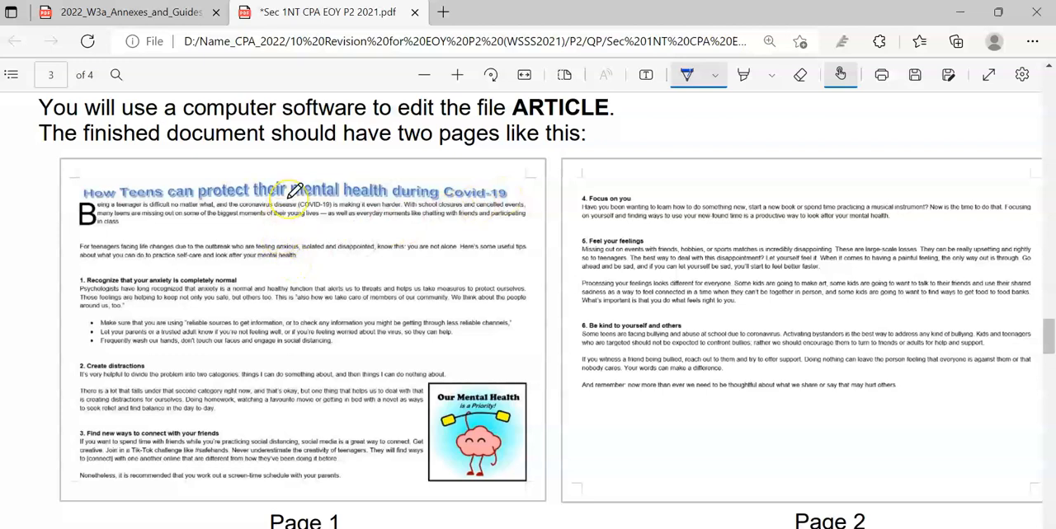
Return to the Word document and widen the WordArt box on both sides to about 10.47" so the title fits on one line
{"action": "key", "text": "alt+Tab"}
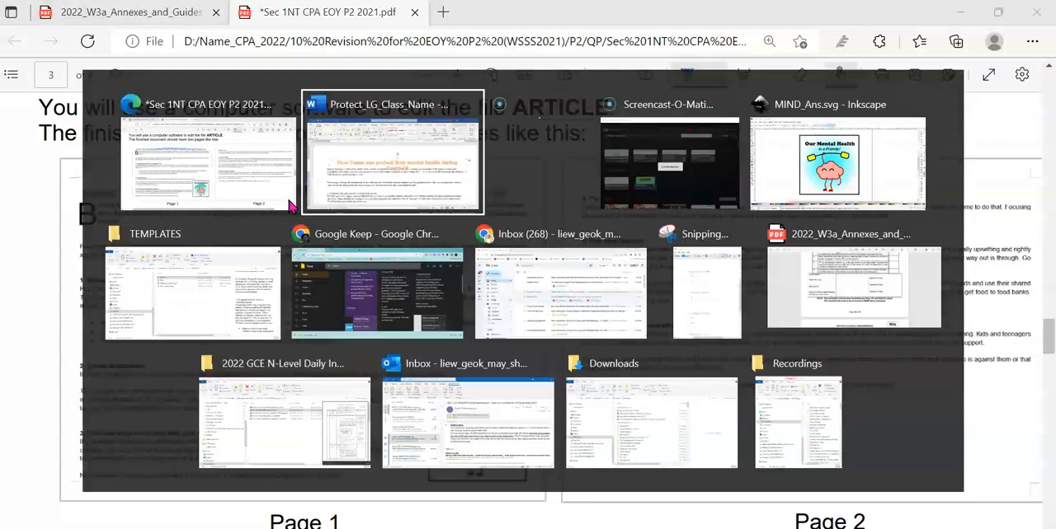
{"action": "left_click_drag", "start_coordinate": [123, 288], "coordinate": [86, 278]}
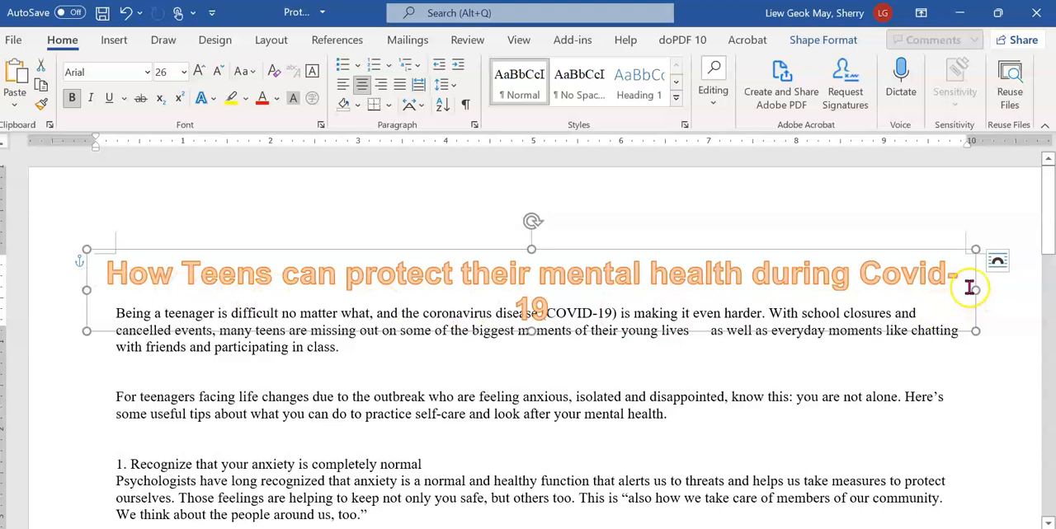
{"action": "left_click_drag", "start_coordinate": [976, 290], "coordinate": [1001, 290]}
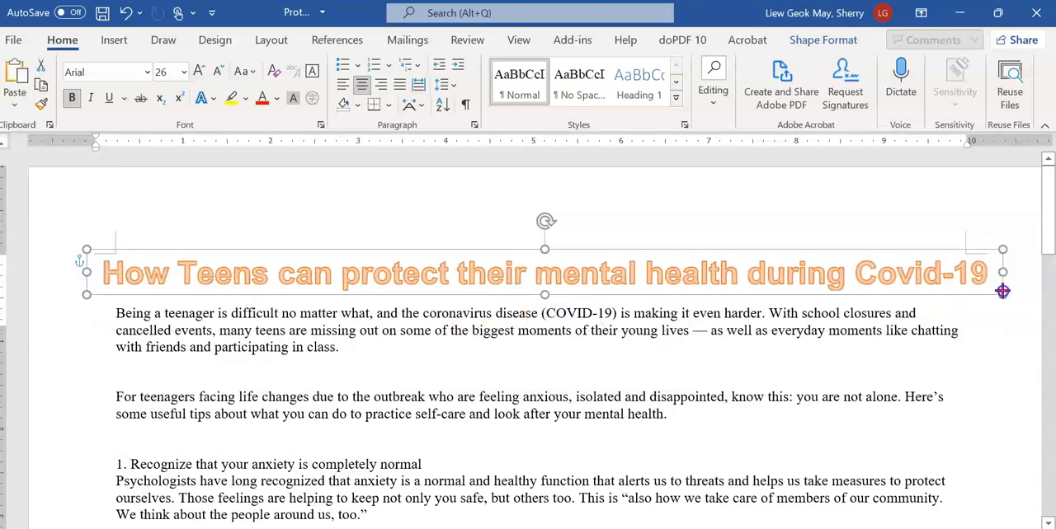
{"action": "left_click_drag", "start_coordinate": [1004, 291], "coordinate": [1005, 291]}
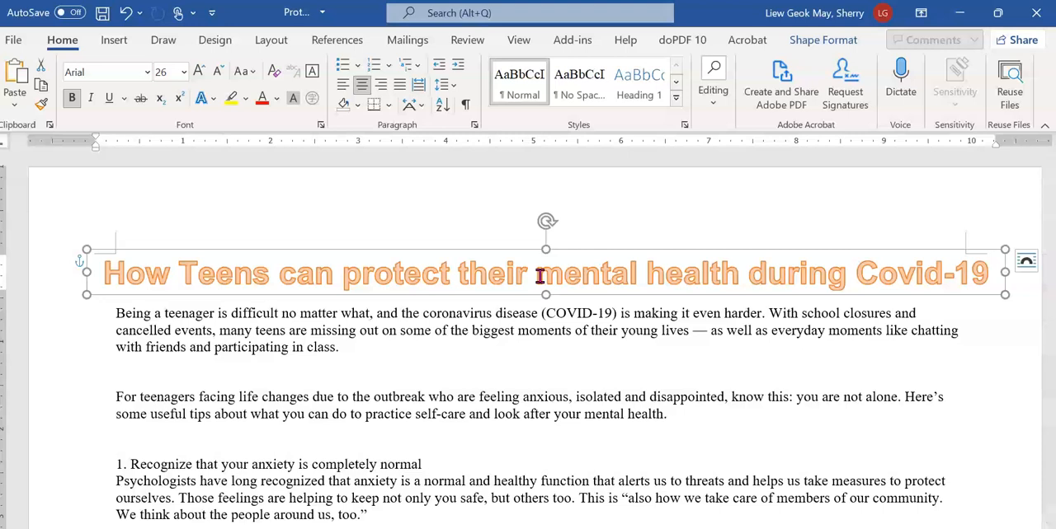
Apply the Triangle: Up warp transform to the WordArt title
{"action": "left_click", "coordinate": [466, 273]}
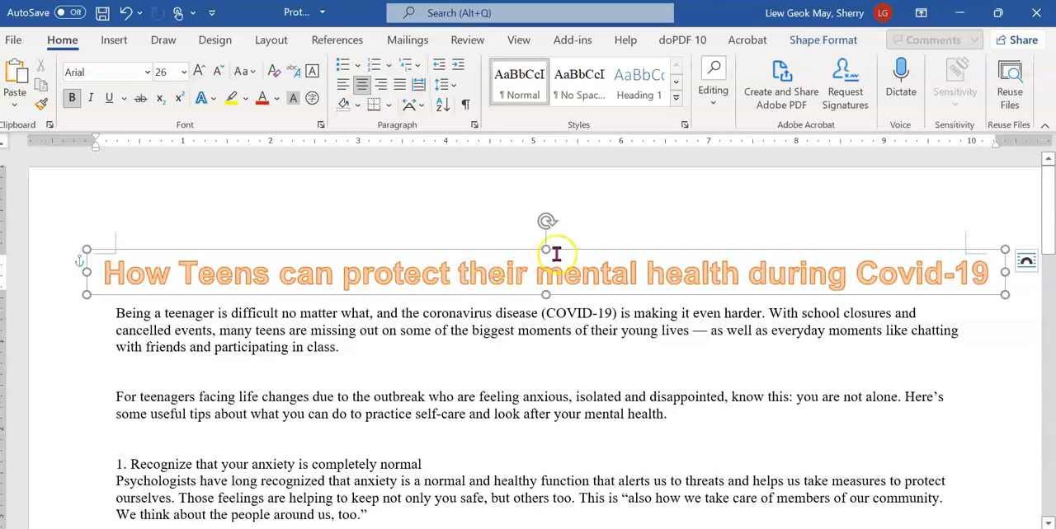
{"action": "left_click", "coordinate": [823, 41]}
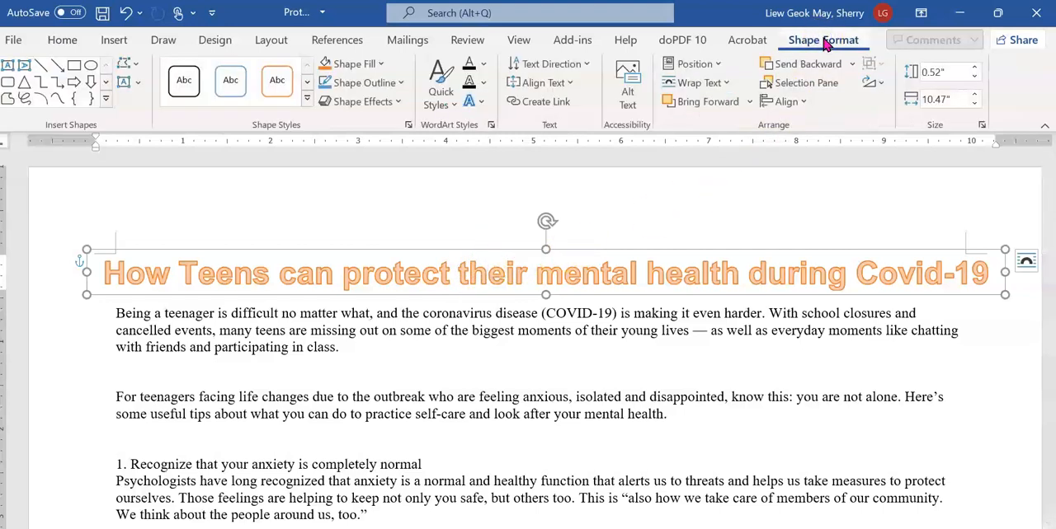
{"action": "left_click", "coordinate": [472, 109]}
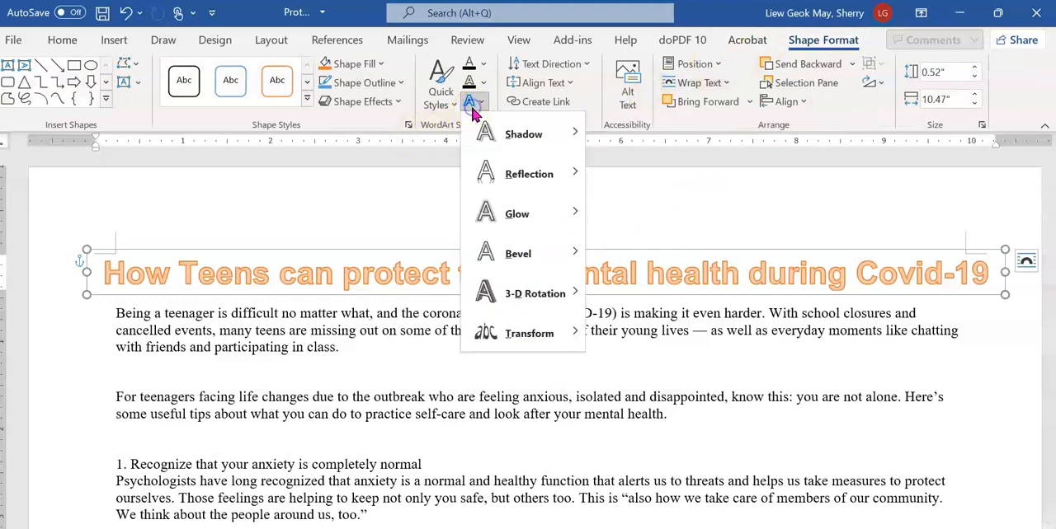
{"action": "left_click", "coordinate": [550, 334]}
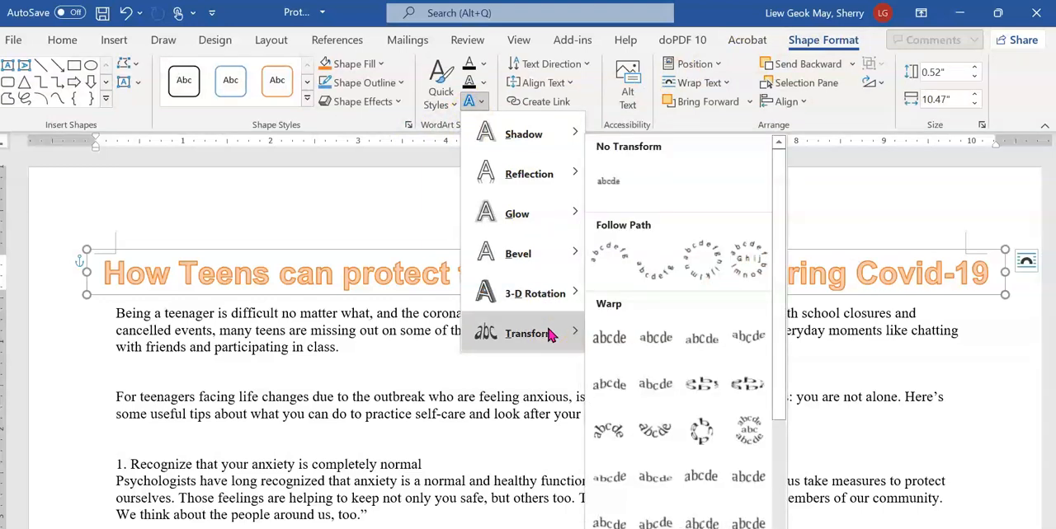
{"action": "left_click", "coordinate": [695, 340]}
{"action": "left_click", "coordinate": [695, 340]}
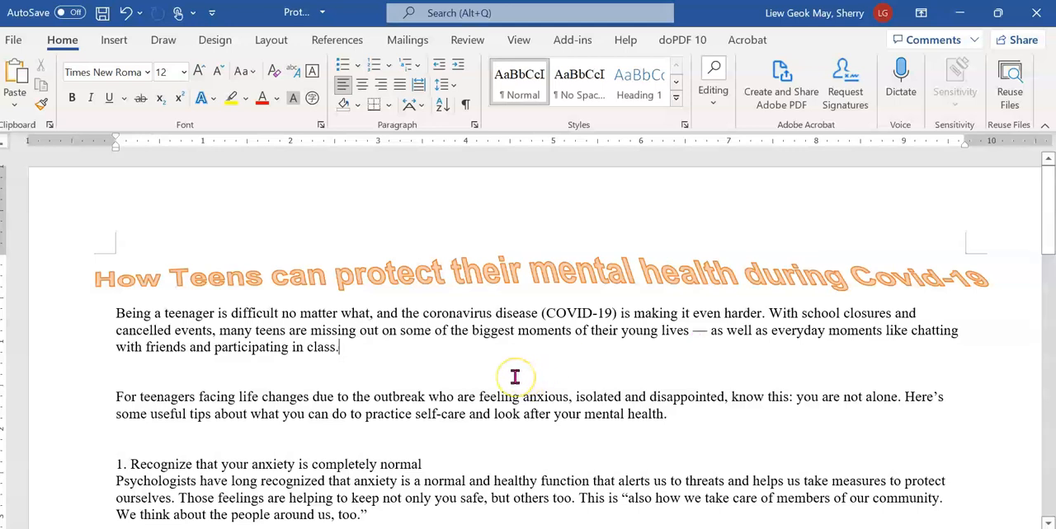
Switch to the exam PDF and tick question 10 with the pen
{"action": "key", "text": "alt+Tab"}
{"action": "scroll", "coordinate": [522, 371], "scroll_direction": "down", "scroll_amount": 3}
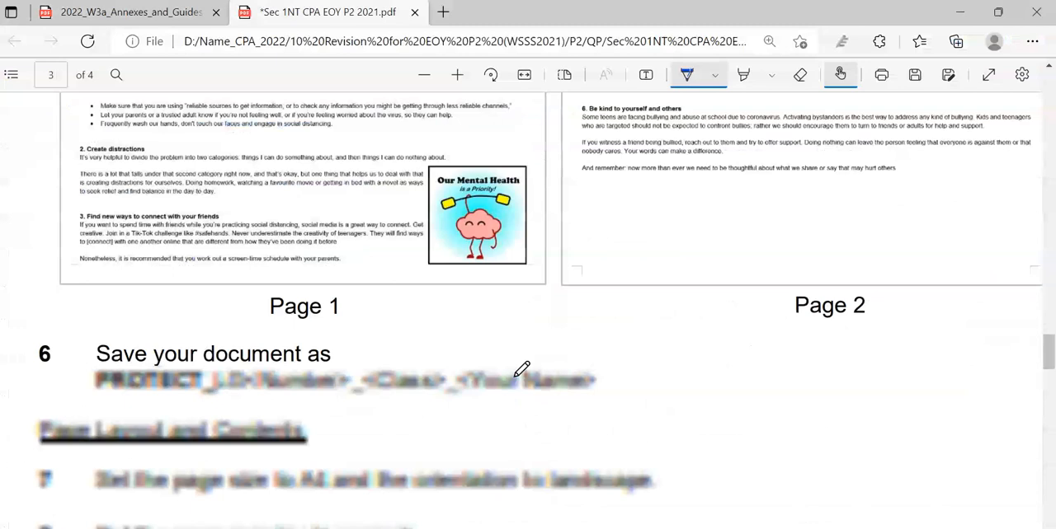
{"action": "scroll", "coordinate": [522, 371], "scroll_direction": "down", "scroll_amount": 2}
{"action": "scroll", "coordinate": [522, 372], "scroll_direction": "down", "scroll_amount": 1, "text": "ctrl"}
{"action": "scroll", "coordinate": [522, 371], "scroll_direction": "down", "scroll_amount": 3}
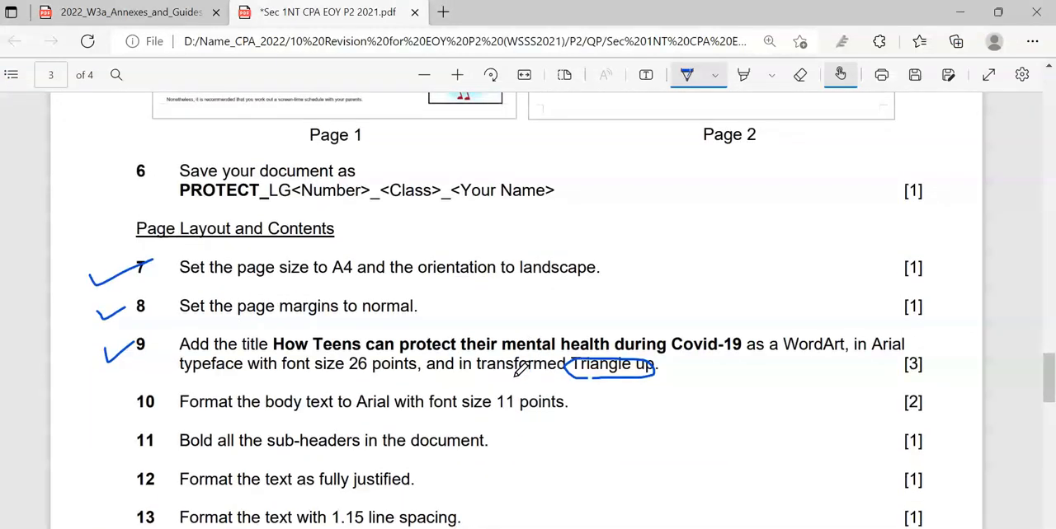
{"action": "mouse_move", "coordinate": [98, 331]}
{"action": "left_mouse_down"}
{"action": "mouse_move", "coordinate": [103, 340]}
{"action": "mouse_move", "coordinate": [139, 318]}
{"action": "left_mouse_up"}
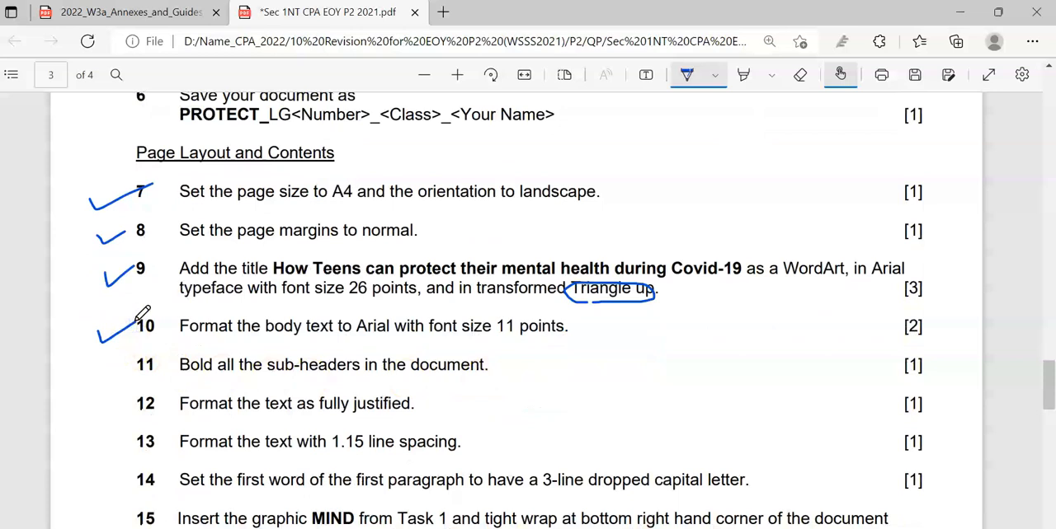
Return to the Word document and set all the body text below the title to the Arial font
{"action": "key", "text": "alt+Tab"}
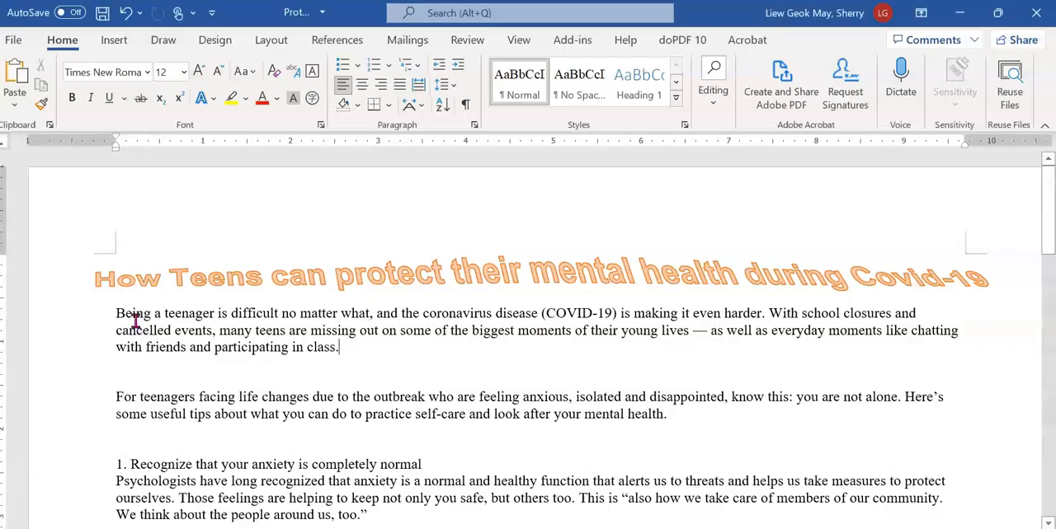
{"action": "left_click_drag", "start_coordinate": [115, 317], "coordinate": [850, 425]}
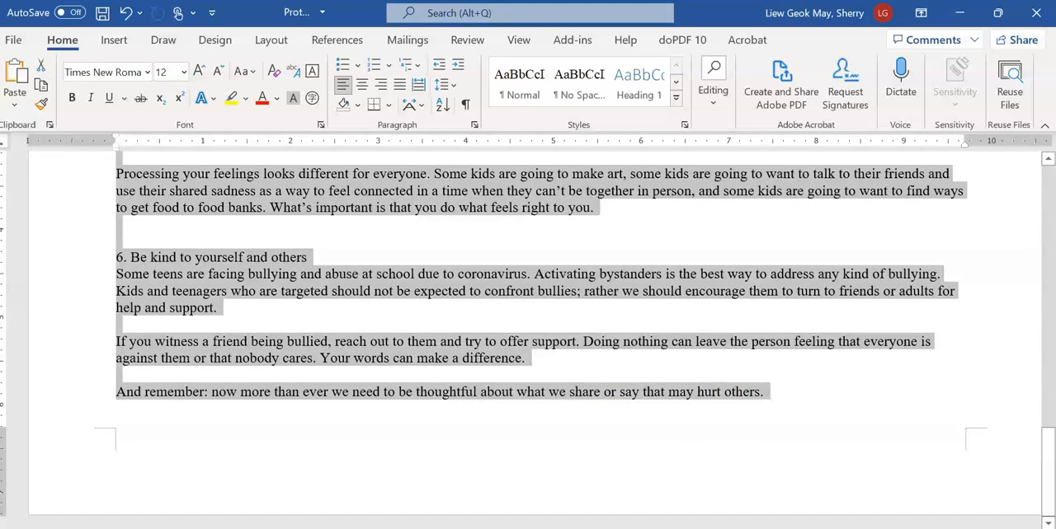
{"action": "left_click", "coordinate": [118, 73]}
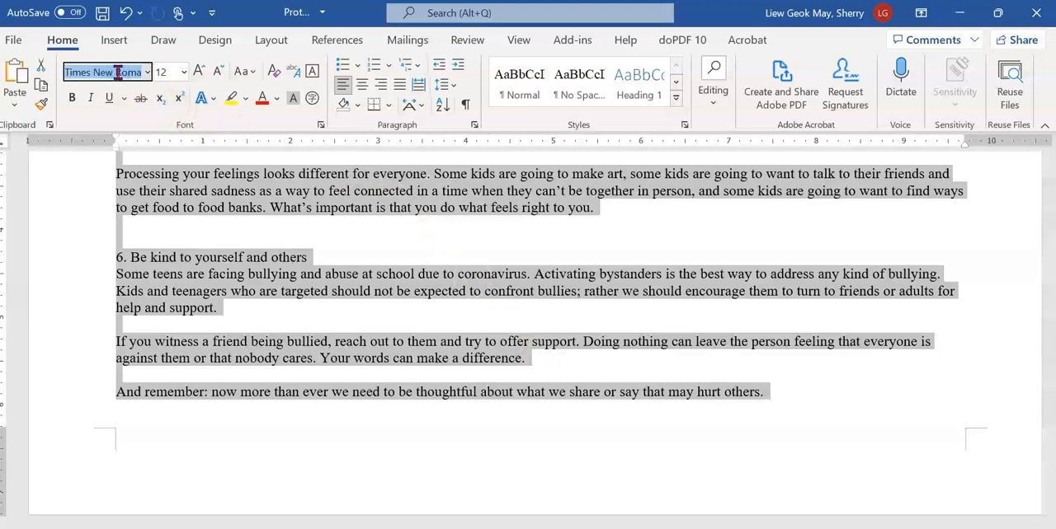
{"action": "type", "text": "Arial"}
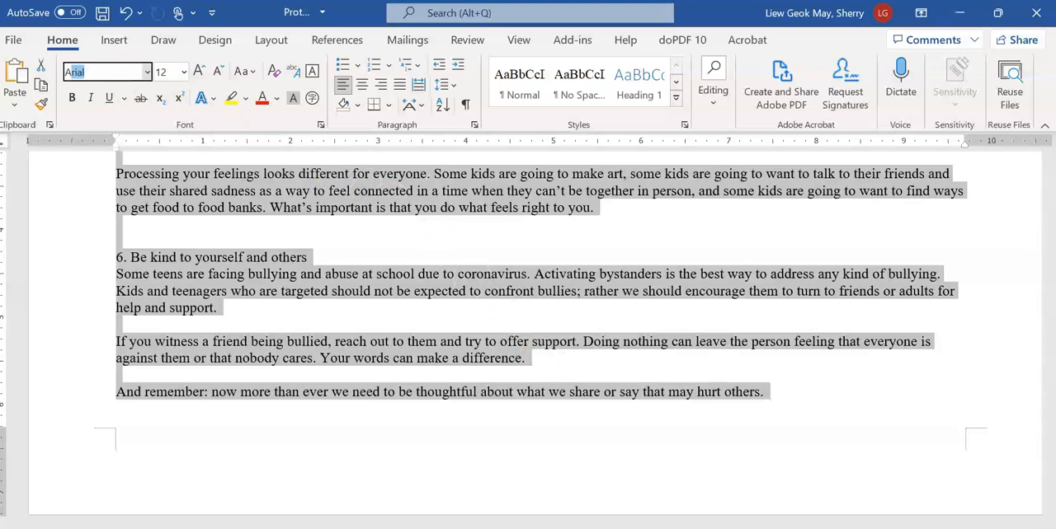
{"action": "key", "text": "Return"}
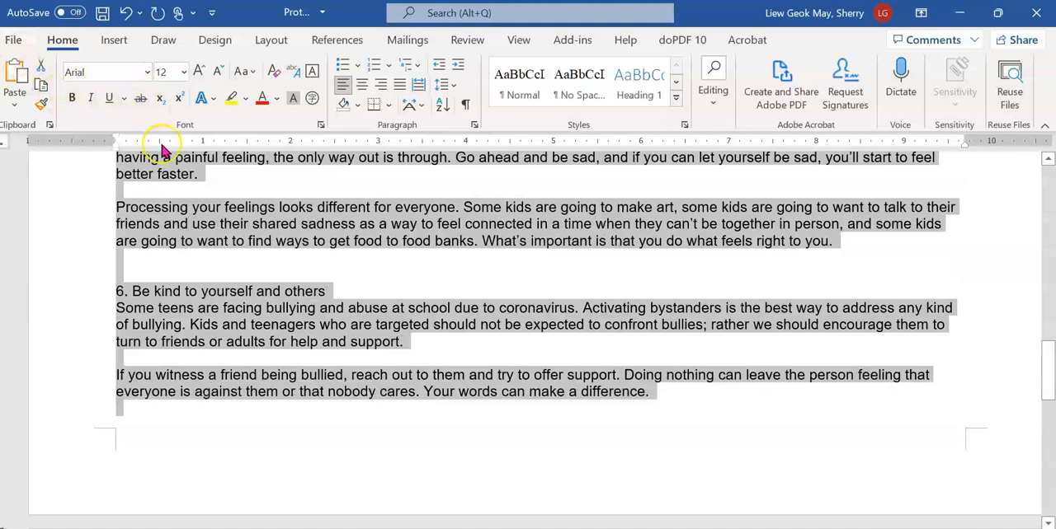
Set the font size of all the selected body text to 11 points
{"action": "left_click", "coordinate": [169, 72]}
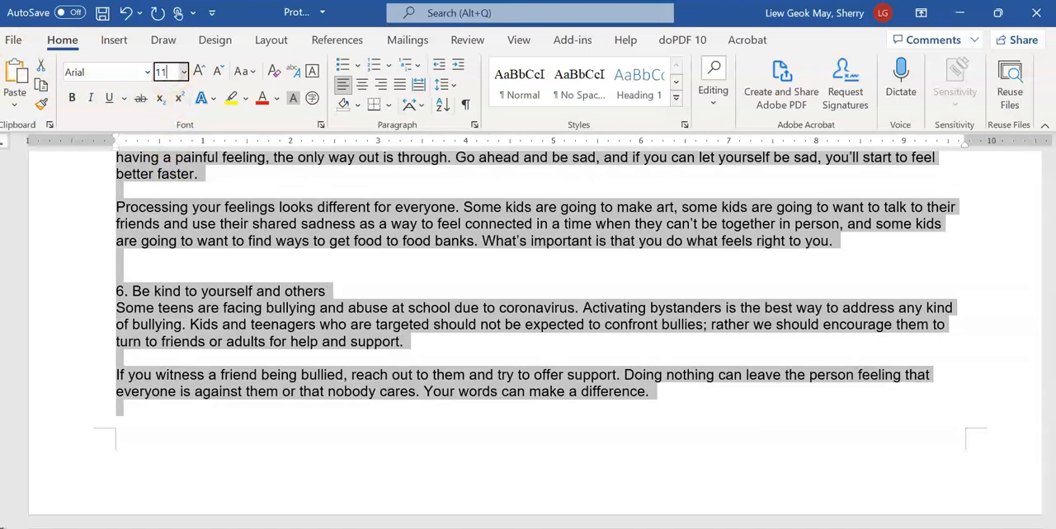
{"action": "key", "text": "Return"}
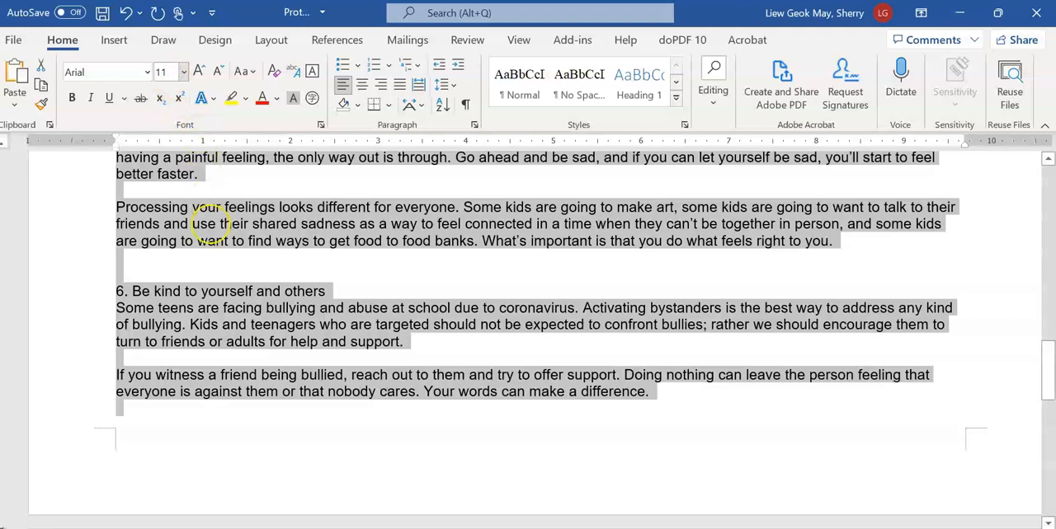
{"action": "scroll", "coordinate": [212, 306], "scroll_direction": "up", "scroll_amount": 5}
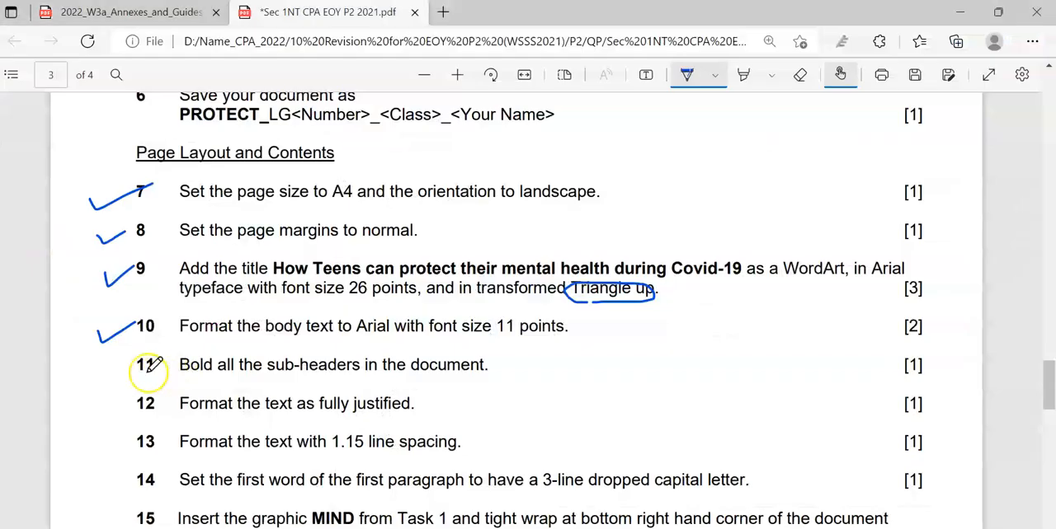
Switch to the exam PDF, tick question 11 with the pen and underline "Bold" and "sub-headers"
{"action": "mouse_move", "coordinate": [102, 373]}
{"action": "left_mouse_down"}
{"action": "mouse_move", "coordinate": [152, 360]}
{"action": "mouse_move", "coordinate": [212, 379]}
{"action": "left_mouse_up"}
{"action": "left_click_drag", "start_coordinate": [279, 380], "coordinate": [328, 375]}
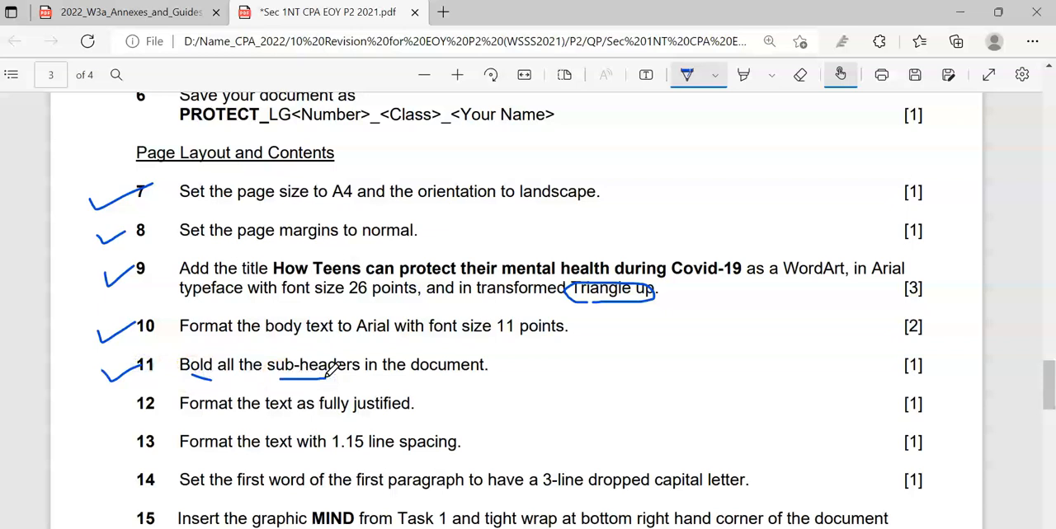
Compare the sub-headers in the Word document with those on the sample newsletter pages in the exam PDF
{"action": "key", "text": "alt+Tab"}
{"action": "key", "text": "ctrl+a"}
{"action": "scroll", "coordinate": [251, 330], "scroll_direction": "up", "scroll_amount": 3}
{"action": "scroll", "coordinate": [252, 330], "scroll_direction": "up", "scroll_amount": 10}
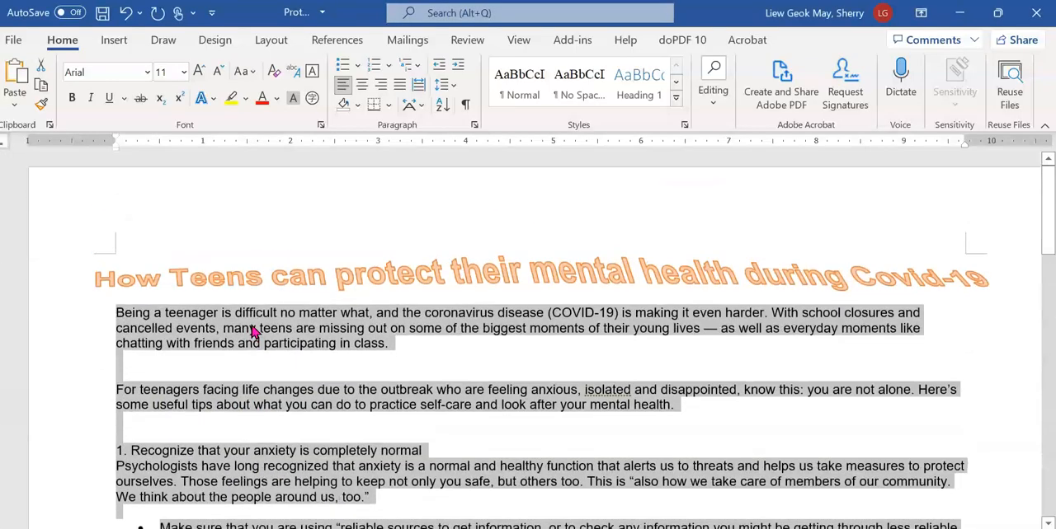
{"action": "left_click", "coordinate": [250, 326]}
{"action": "key", "text": "alt+Tab"}
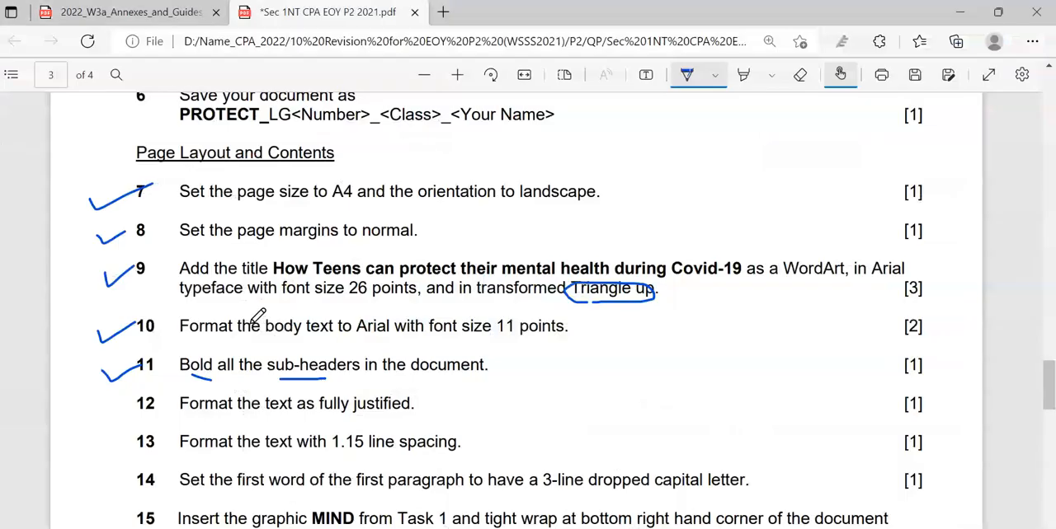
{"action": "scroll", "coordinate": [258, 316], "scroll_direction": "up", "scroll_amount": 5}
{"action": "scroll", "coordinate": [258, 316], "scroll_direction": "up", "scroll_amount": 2}
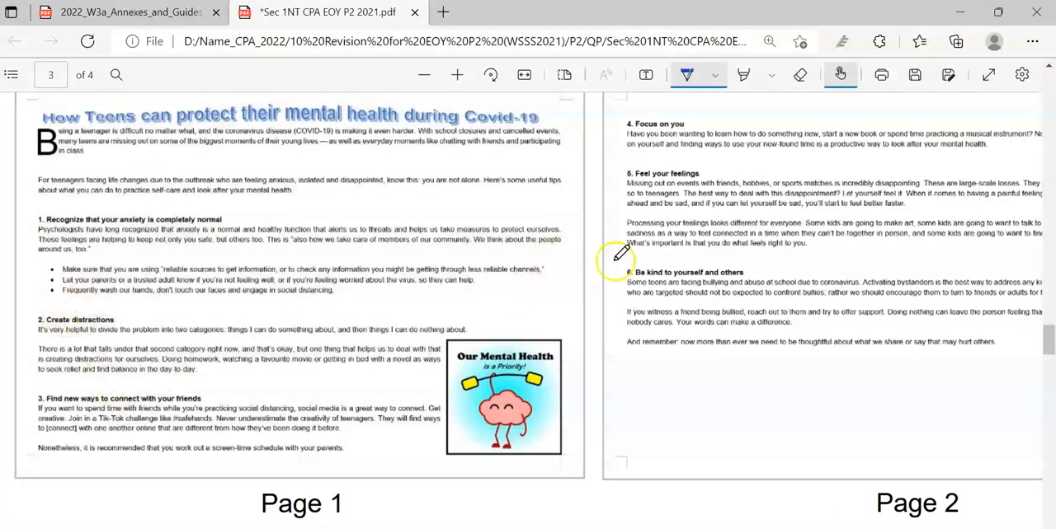
Return to the Word document and bold the sub-headers "1. Recognize that your anxiety is completely normal" and "2. Create distractions"
{"action": "key", "text": "alt+Tab"}
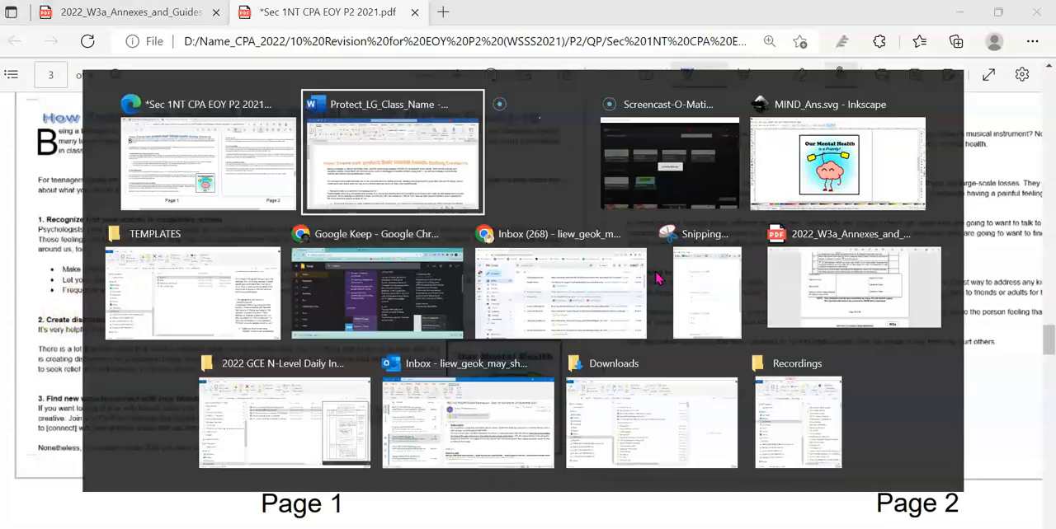
{"action": "scroll", "coordinate": [142, 337], "scroll_direction": "down", "scroll_amount": 3, "text": "ctrl"}
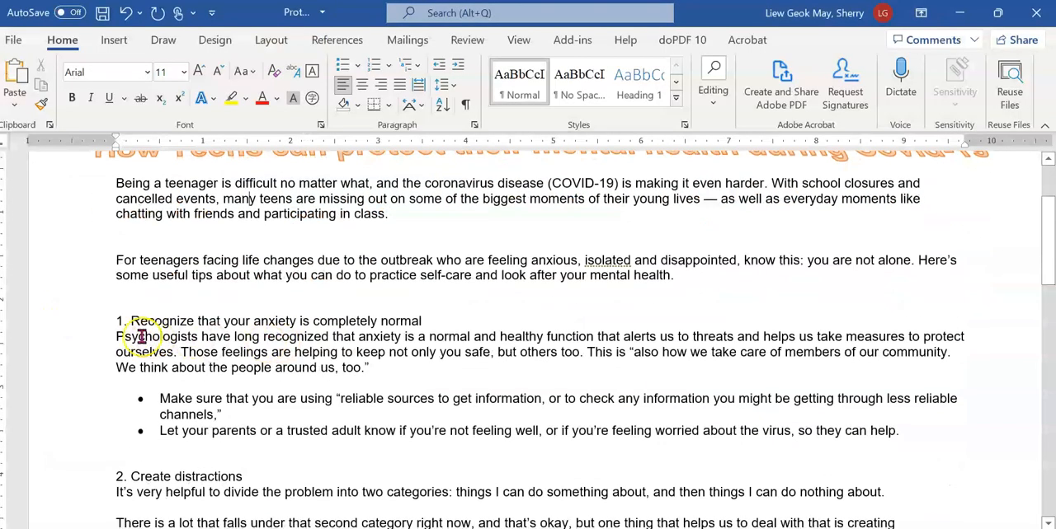
{"action": "left_click", "coordinate": [79, 327]}
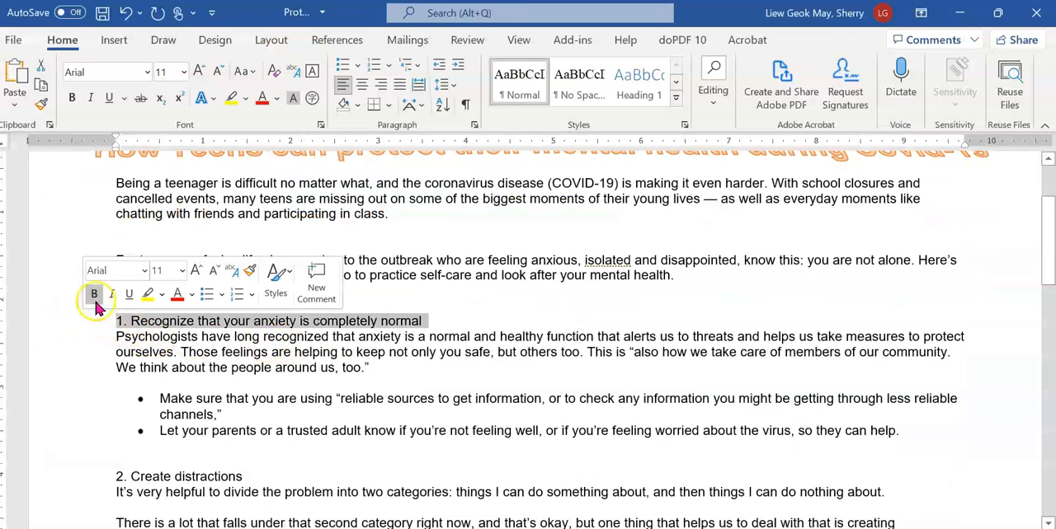
{"action": "left_click", "coordinate": [93, 295]}
{"action": "scroll", "coordinate": [79, 330], "scroll_direction": "down", "scroll_amount": 2}
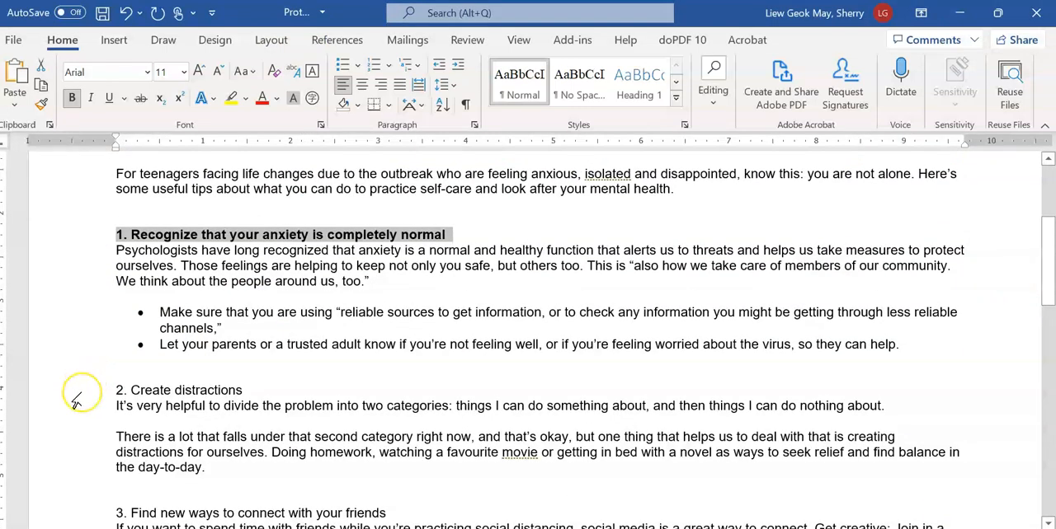
{"action": "left_click", "coordinate": [77, 395]}
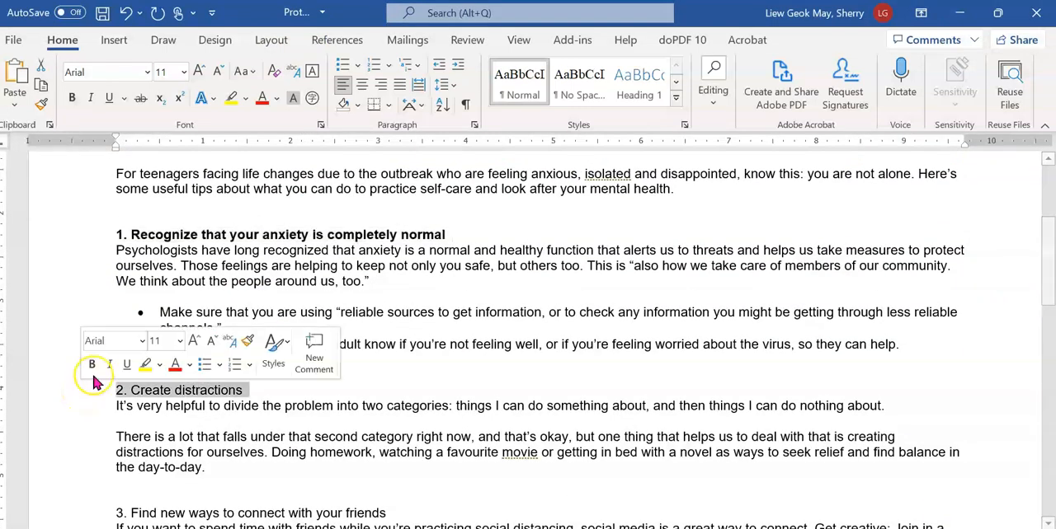
{"action": "left_click", "coordinate": [94, 367]}
Bold the sub-headers "3. Find new ways to connect with your friends" and "4. Focus on you"
{"action": "scroll", "coordinate": [87, 404], "scroll_direction": "down", "scroll_amount": 2}
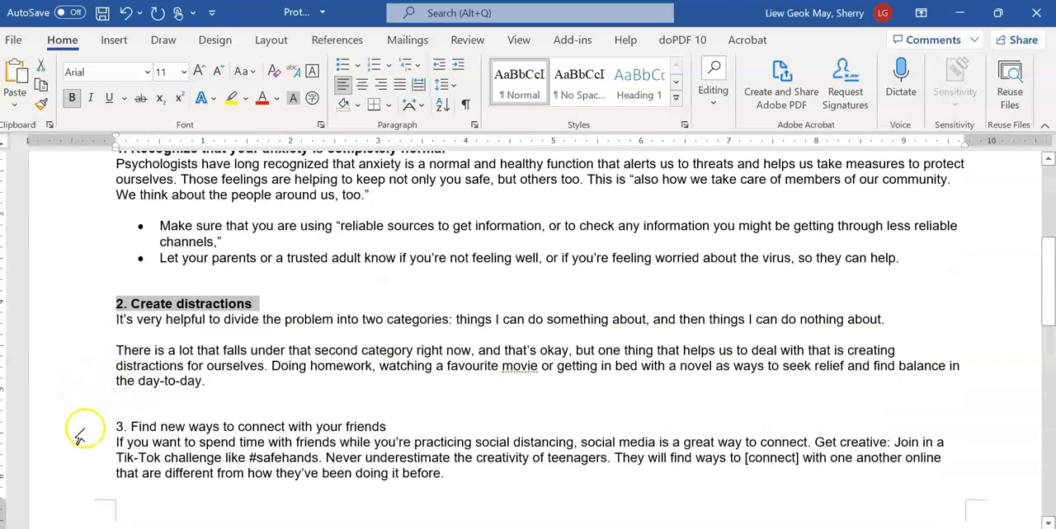
{"action": "left_click", "coordinate": [80, 431]}
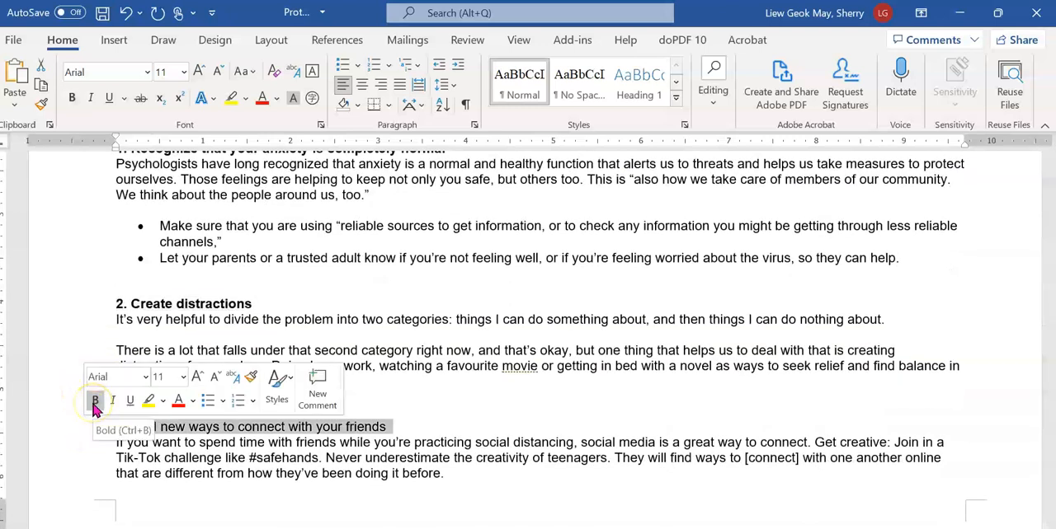
{"action": "left_click", "coordinate": [95, 401]}
{"action": "scroll", "coordinate": [94, 429], "scroll_direction": "down", "scroll_amount": 6}
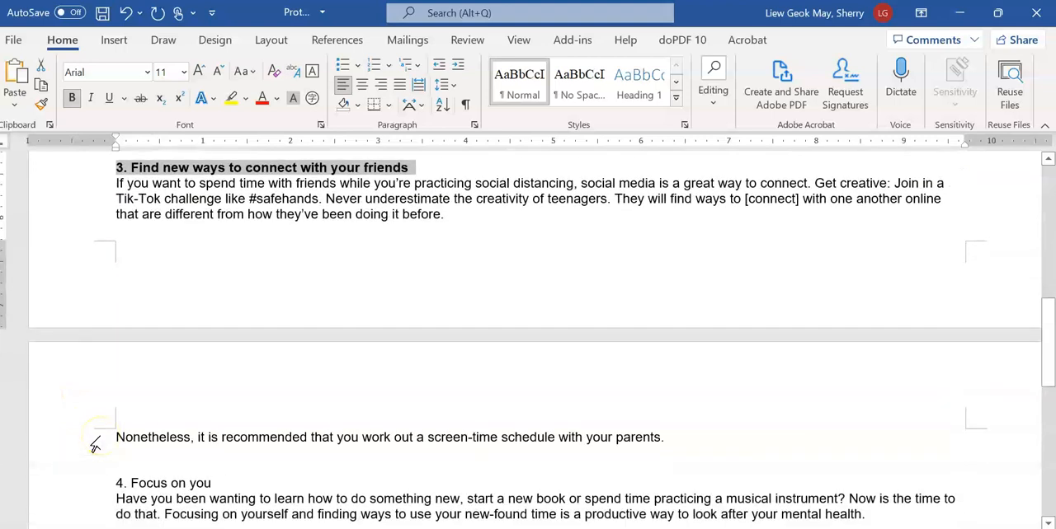
{"action": "left_click", "coordinate": [86, 486]}
{"action": "left_click", "coordinate": [102, 453]}
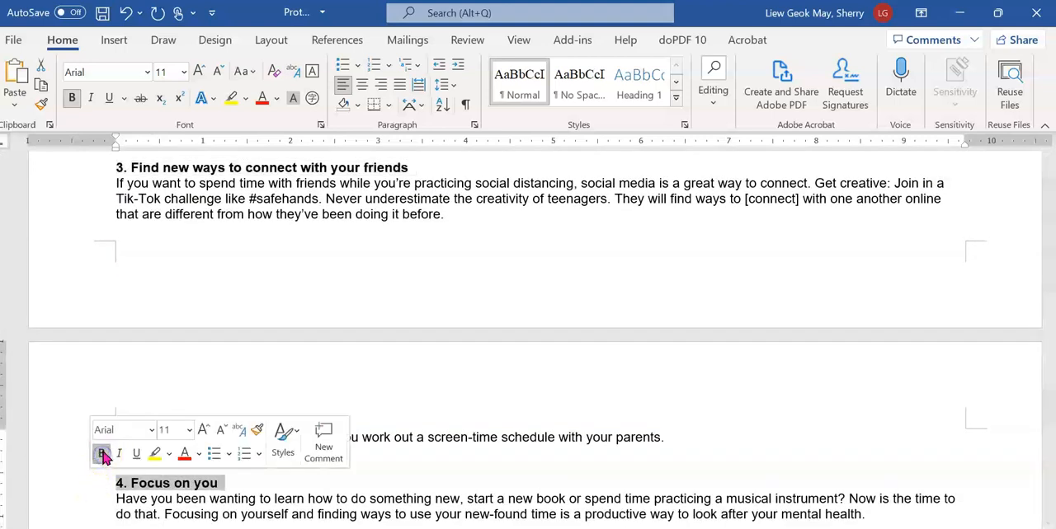
Bold the sub-headers "5. Feel your feelings" and "6. Be kind to yourself and others"
{"action": "scroll", "coordinate": [106, 446], "scroll_direction": "down", "scroll_amount": 2}
{"action": "scroll", "coordinate": [105, 446], "scroll_direction": "down", "scroll_amount": 3}
{"action": "left_click", "coordinate": [78, 345]}
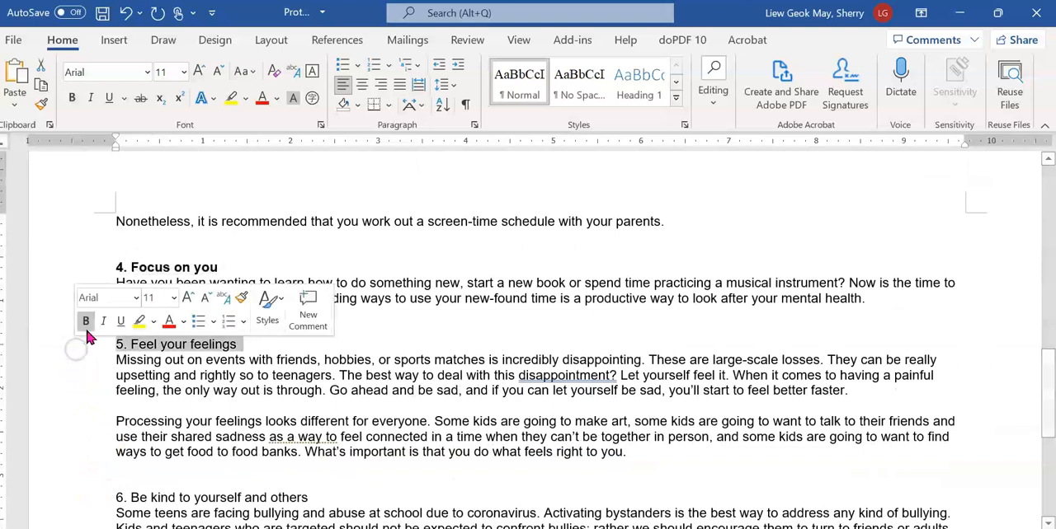
{"action": "left_click", "coordinate": [86, 321]}
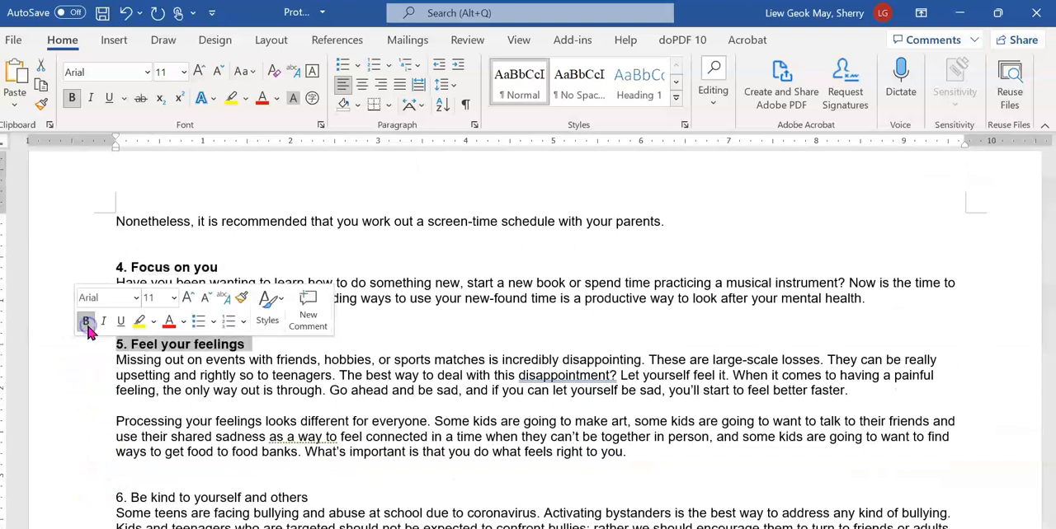
{"action": "scroll", "coordinate": [79, 428], "scroll_direction": "down", "scroll_amount": 2}
{"action": "left_click", "coordinate": [78, 424]}
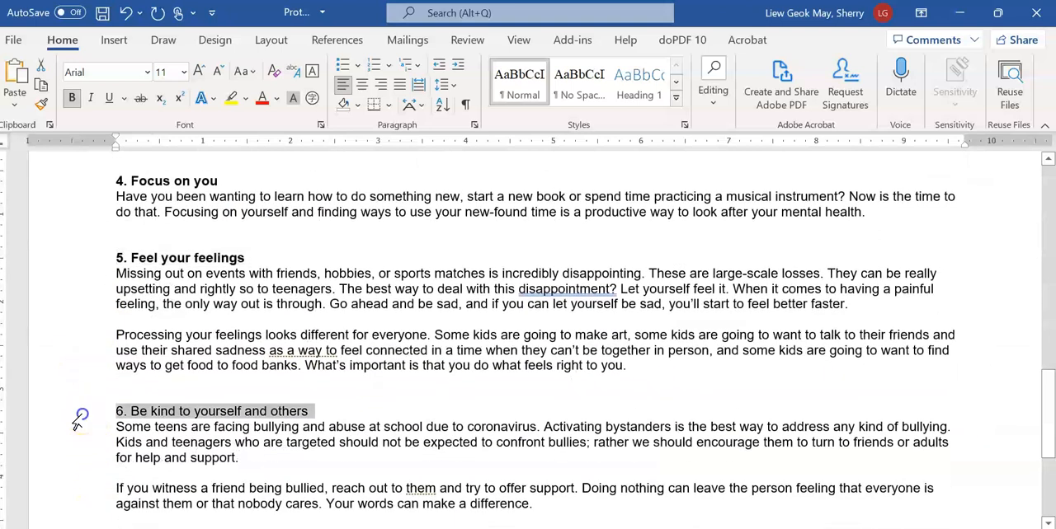
{"action": "key", "text": "ctrl+b"}
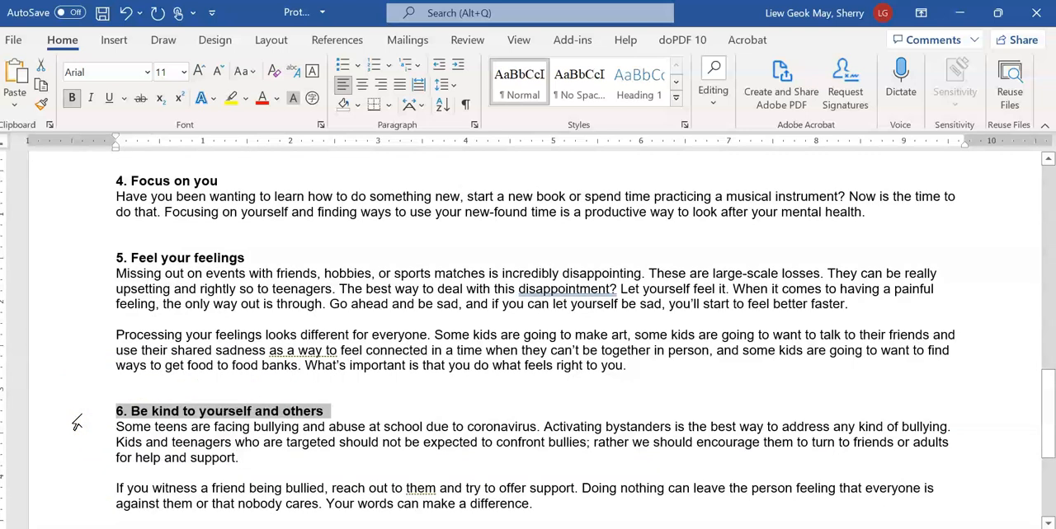
{"action": "left_click", "coordinate": [190, 421]}
Switch to the exam PDF, tick question 12 with the pen and underline its key words, including "fully justified"
{"action": "key", "text": "alt+Tab"}
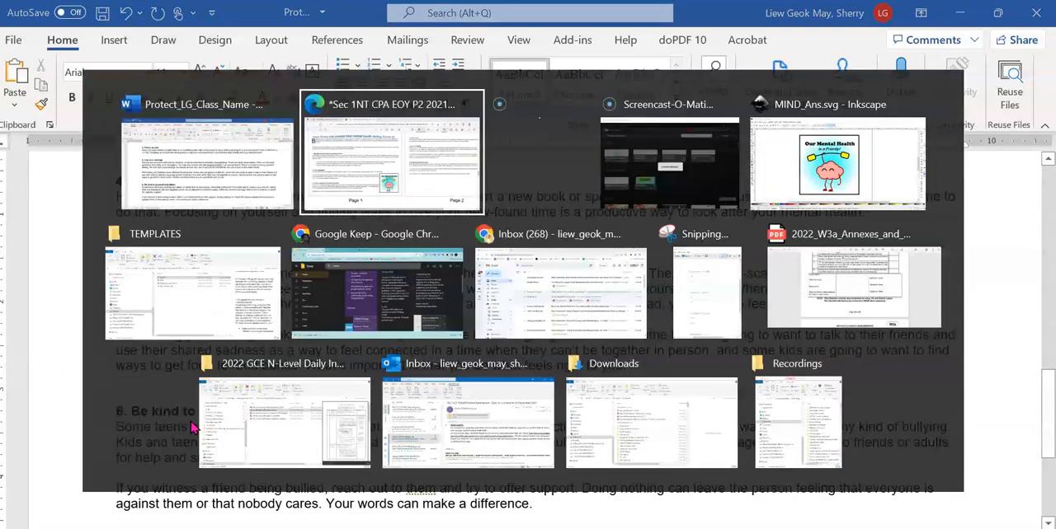
{"action": "scroll", "coordinate": [165, 387], "scroll_direction": "down", "scroll_amount": 3}
{"action": "scroll", "coordinate": [165, 387], "scroll_direction": "down", "scroll_amount": 4}
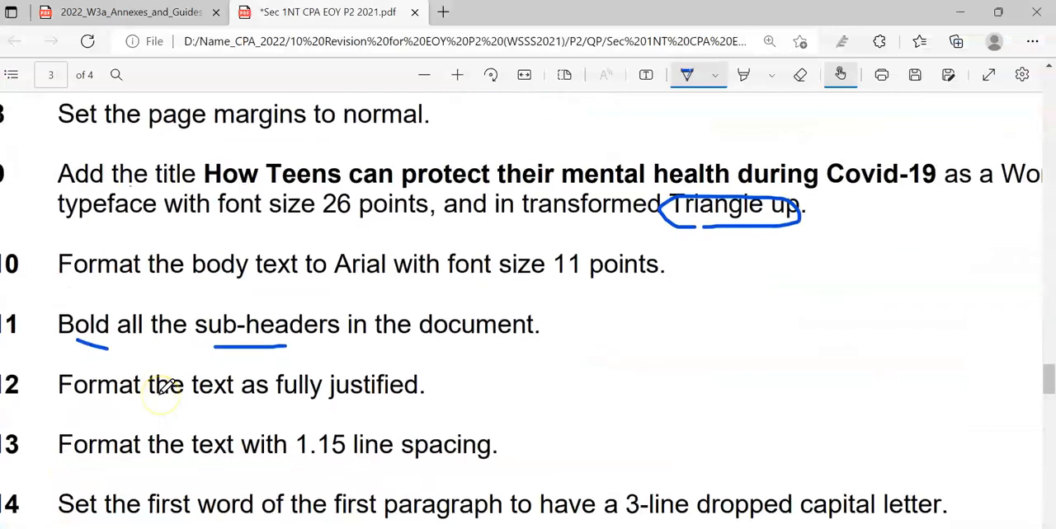
{"action": "scroll", "coordinate": [165, 387], "scroll_direction": "down", "scroll_amount": 1}
{"action": "scroll", "coordinate": [167, 386], "scroll_direction": "down", "scroll_amount": 1}
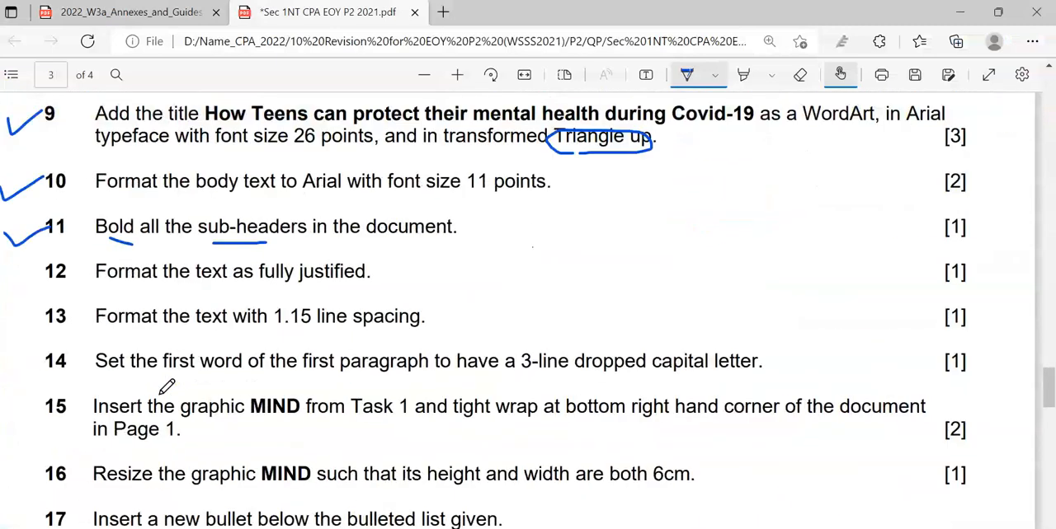
{"action": "mouse_move", "coordinate": [22, 277]}
{"action": "left_mouse_down"}
{"action": "mouse_move", "coordinate": [30, 286]}
{"action": "mouse_move", "coordinate": [74, 268]}
{"action": "mouse_move", "coordinate": [309, 288]}
{"action": "left_mouse_up"}
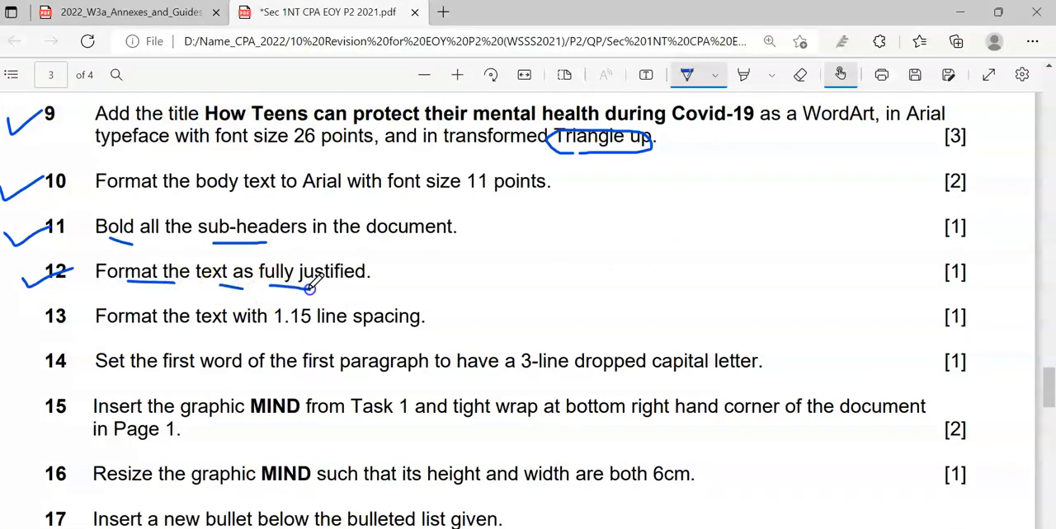
Return to the Word document and justify all the body text from the first paragraph to the end
{"action": "key", "text": "alt+Tab"}
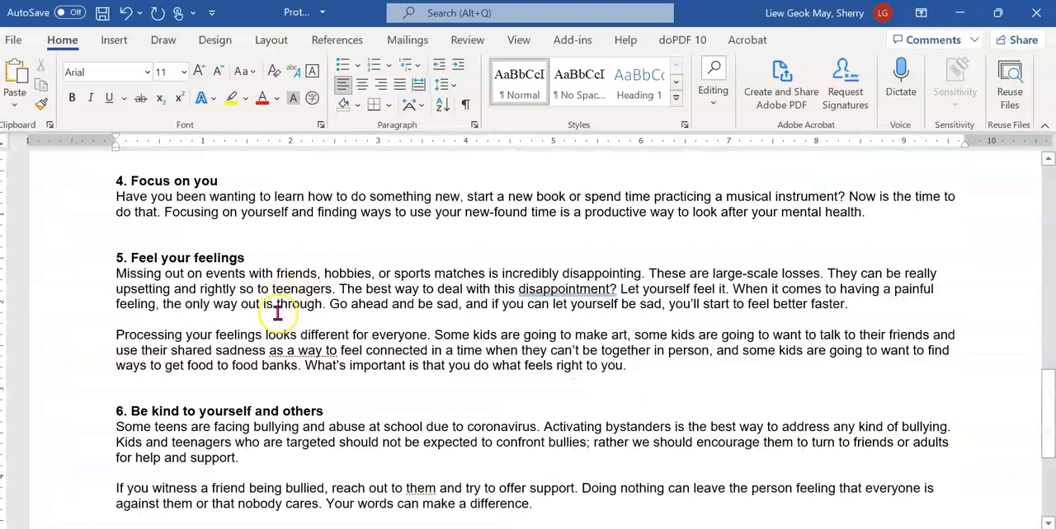
{"action": "scroll", "coordinate": [278, 309], "scroll_direction": "up", "scroll_amount": 4}
{"action": "scroll", "coordinate": [278, 313], "scroll_direction": "up", "scroll_amount": 20}
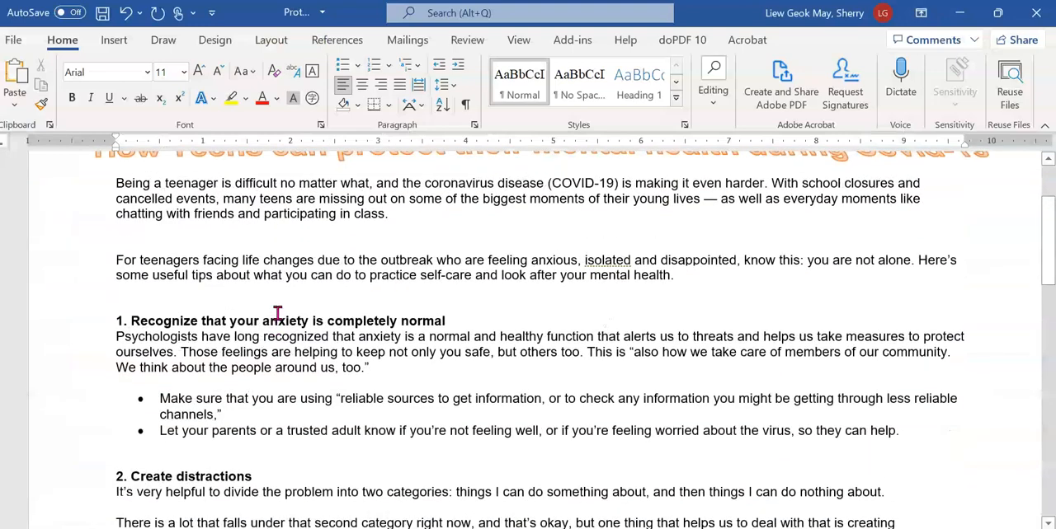
{"action": "scroll", "coordinate": [278, 313], "scroll_direction": "down", "scroll_amount": 1}
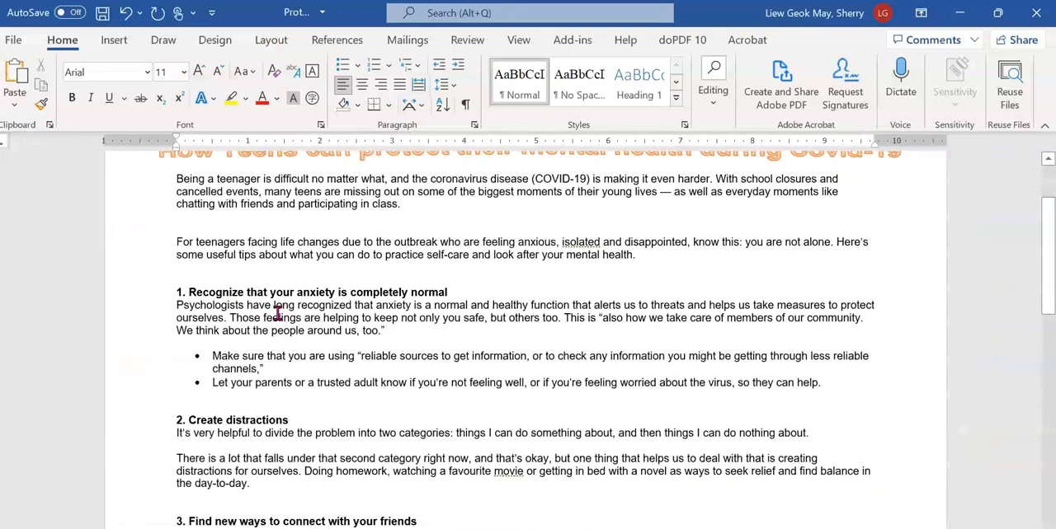
{"action": "scroll", "coordinate": [278, 313], "scroll_direction": "down", "scroll_amount": 1}
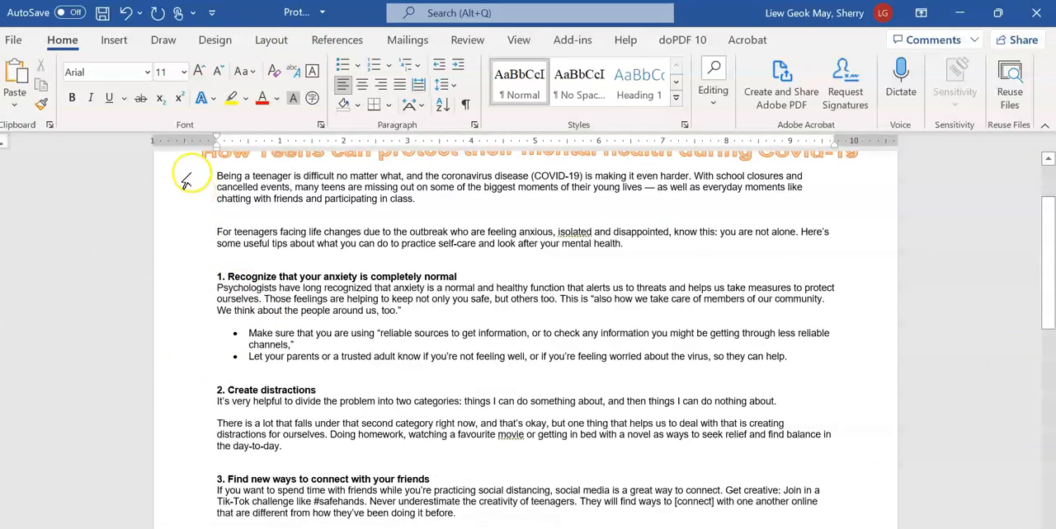
{"action": "left_click_drag", "start_coordinate": [186, 180], "coordinate": [765, 388]}
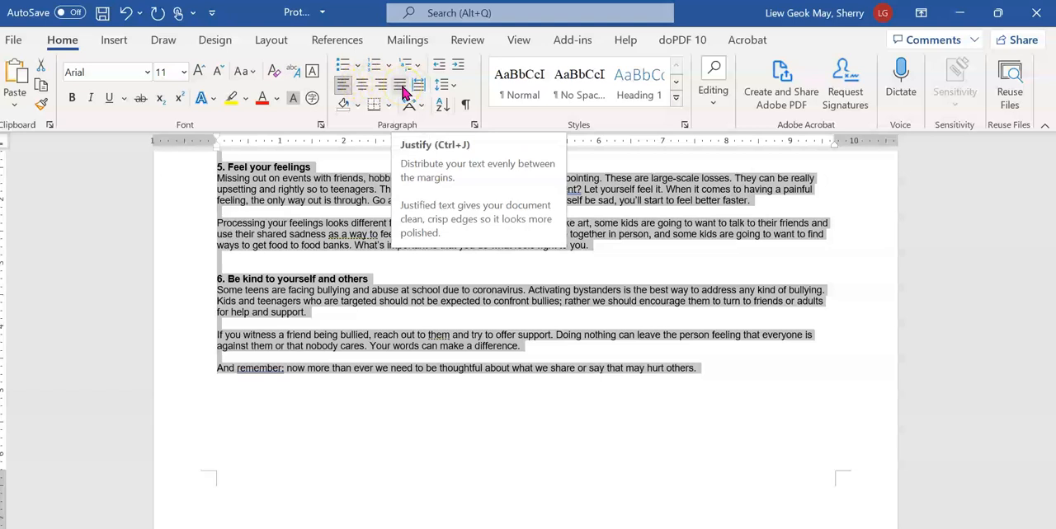
{"action": "left_click", "coordinate": [402, 87]}
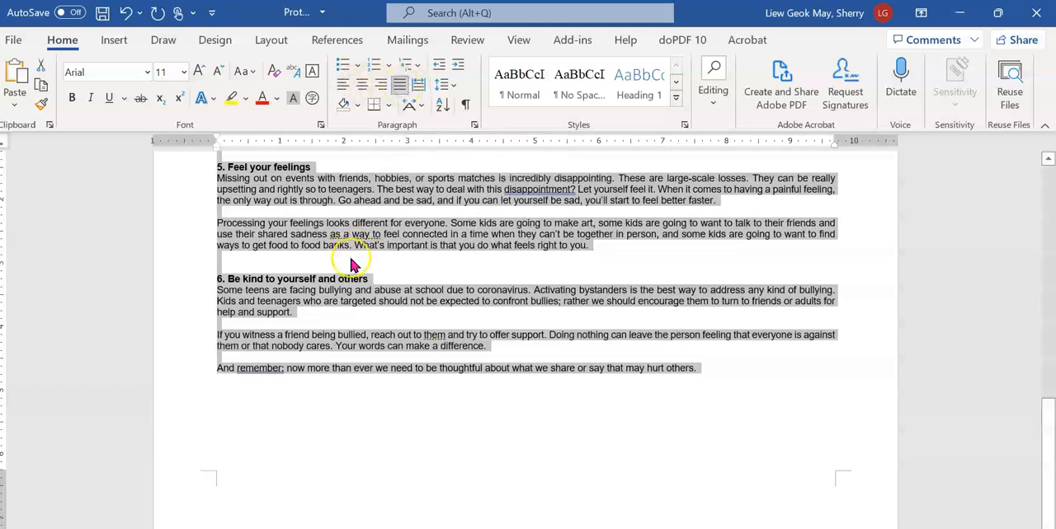
{"action": "scroll", "coordinate": [351, 266], "scroll_direction": "up", "scroll_amount": 2}
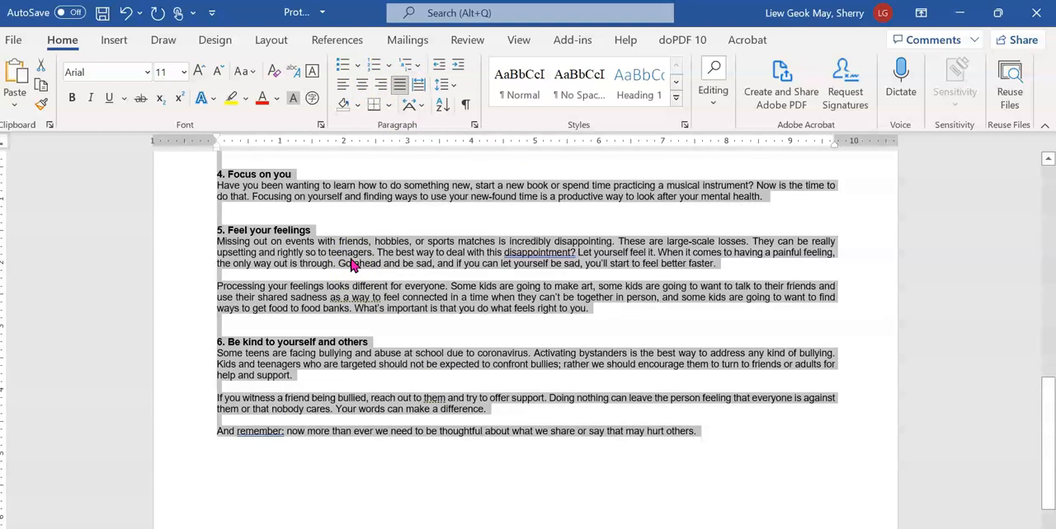
Switch to the exam PDF and tick question 13 with the pen
{"action": "key", "text": "alt+Tab"}
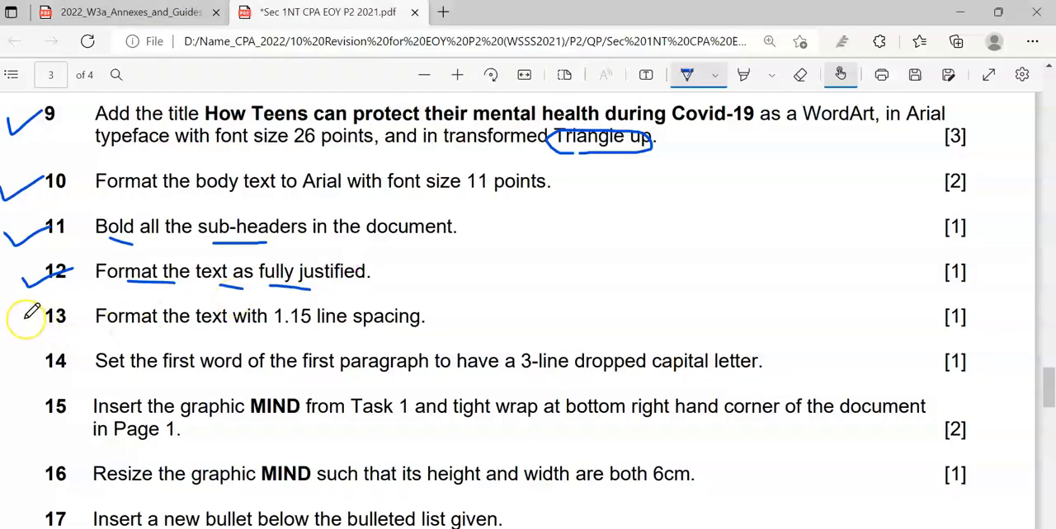
{"action": "mouse_move", "coordinate": [25, 320]}
{"action": "left_mouse_down"}
{"action": "mouse_move", "coordinate": [33, 331]}
{"action": "mouse_move", "coordinate": [71, 311]}
{"action": "left_mouse_up"}
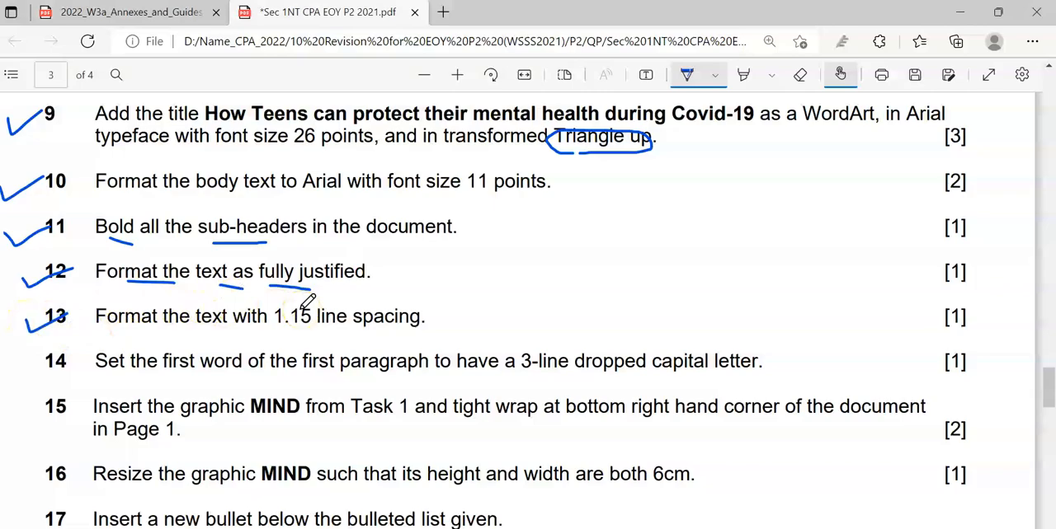
Return to the Word document with the body text still selected
{"action": "key", "text": "alt+Tab"}
{"action": "left_click", "coordinate": [306, 264]}
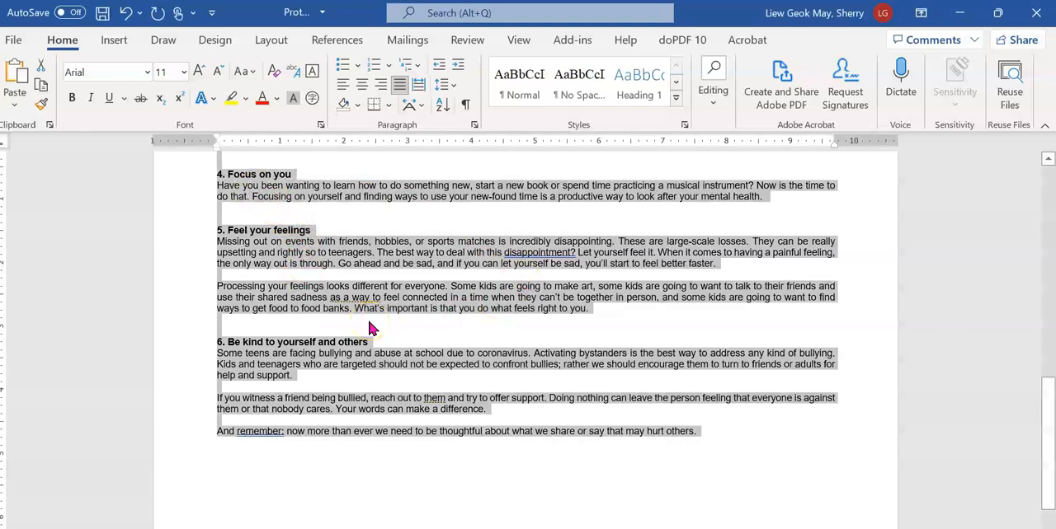
{"action": "left_click", "coordinate": [453, 86]}
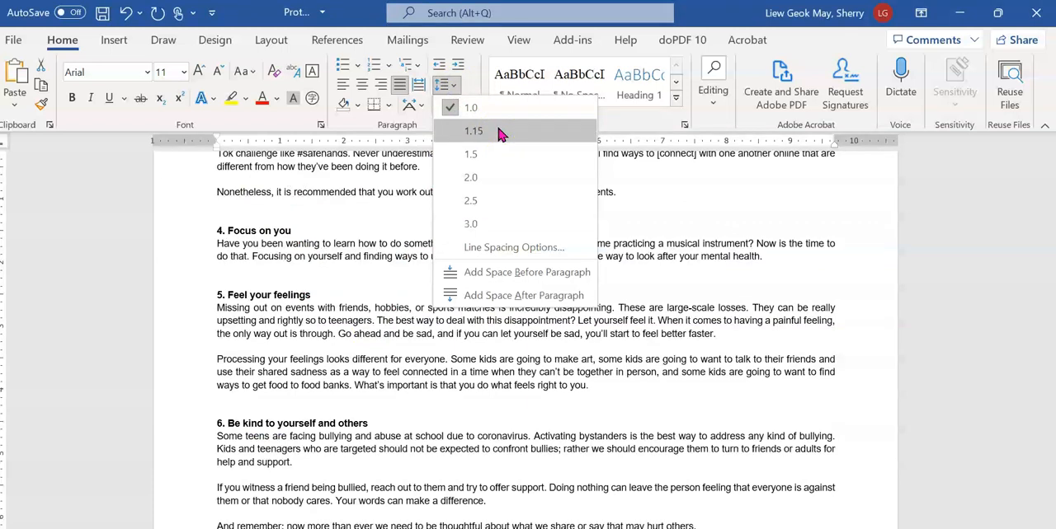
{"action": "left_click", "coordinate": [391, 157]}
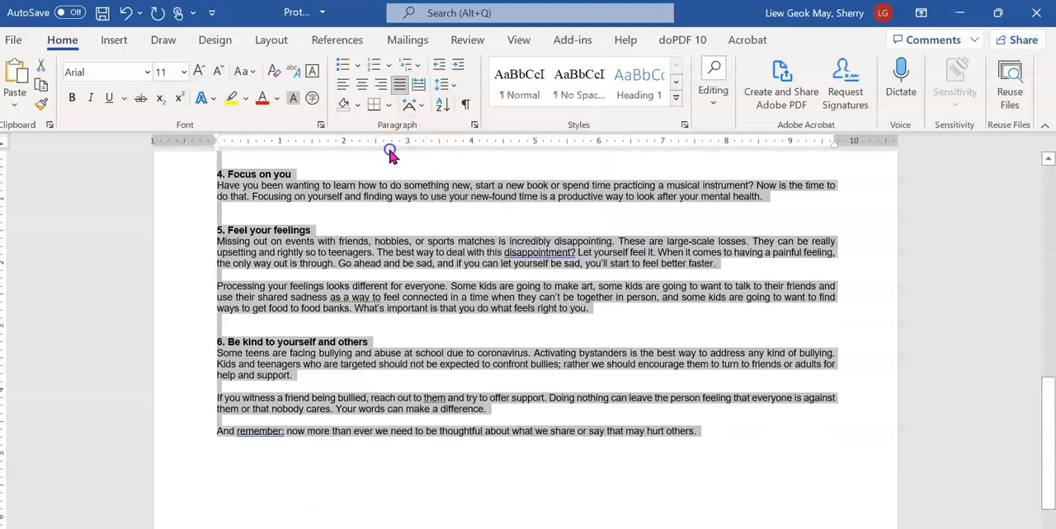
{"action": "left_click", "coordinate": [477, 127]}
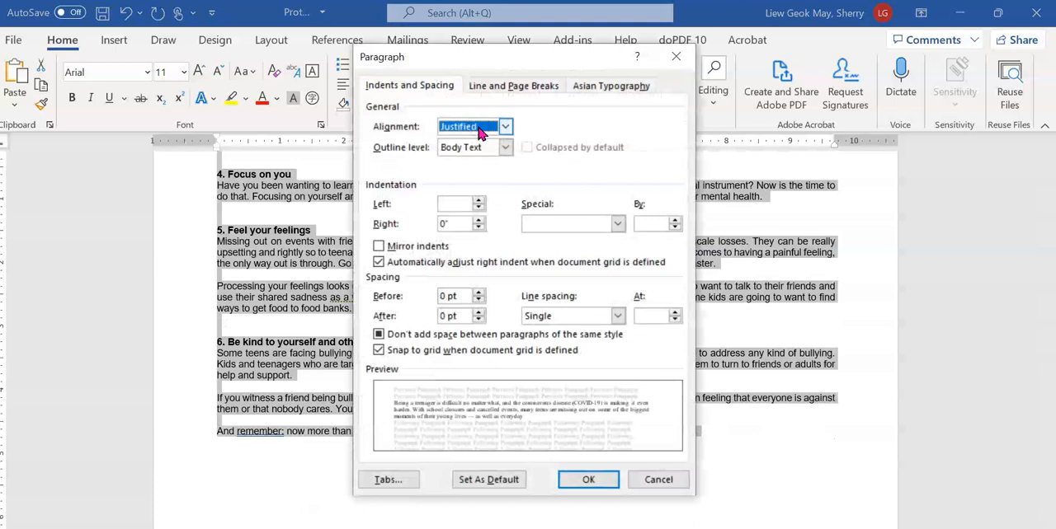
{"action": "left_click", "coordinate": [572, 316]}
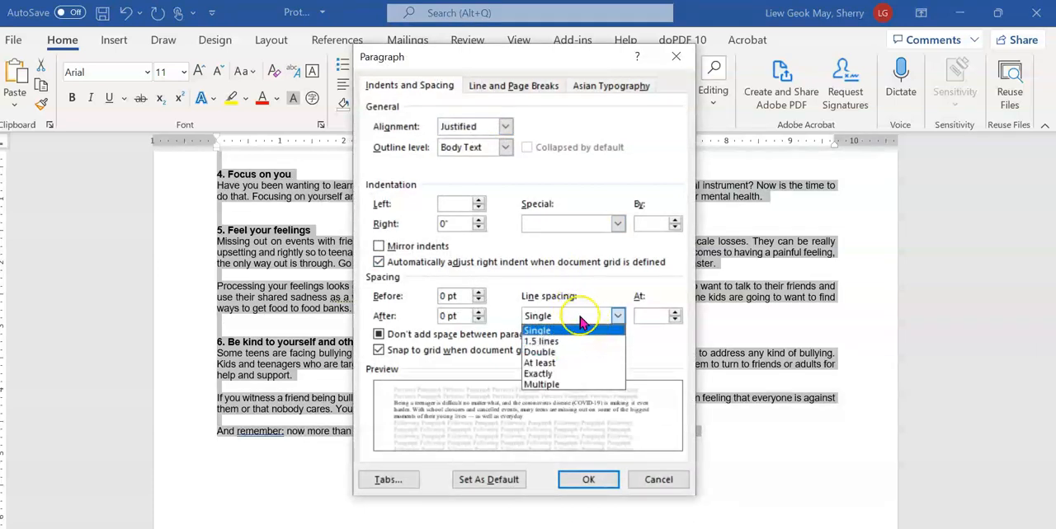
{"action": "left_click", "coordinate": [617, 316]}
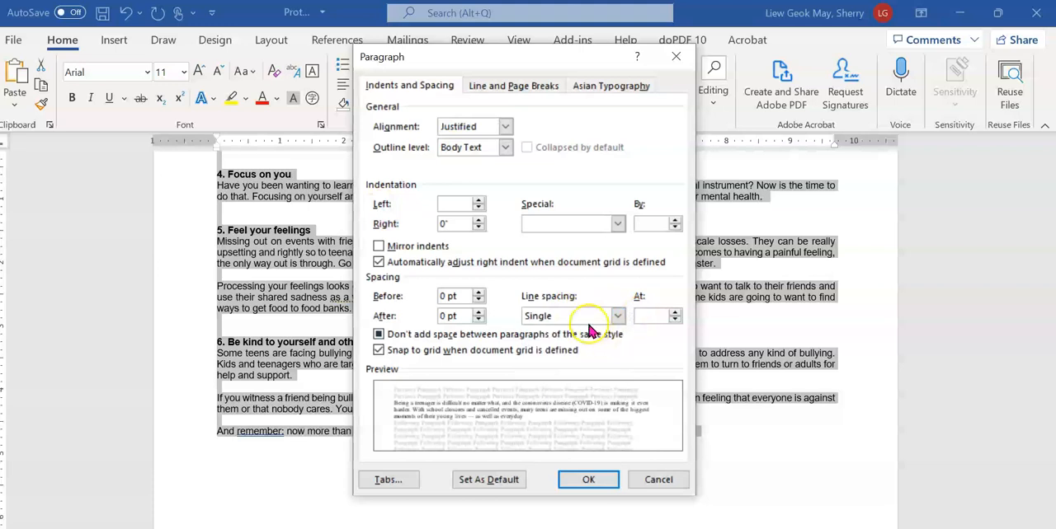
{"action": "left_click", "coordinate": [637, 478]}
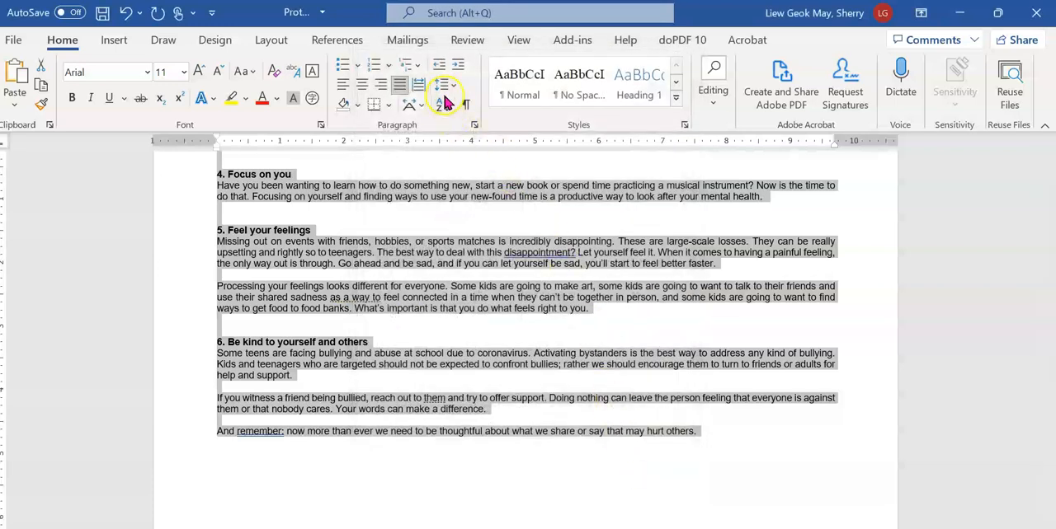
Set the line spacing of the selected body text to 1.15 and deselect the text
{"action": "left_click", "coordinate": [443, 85]}
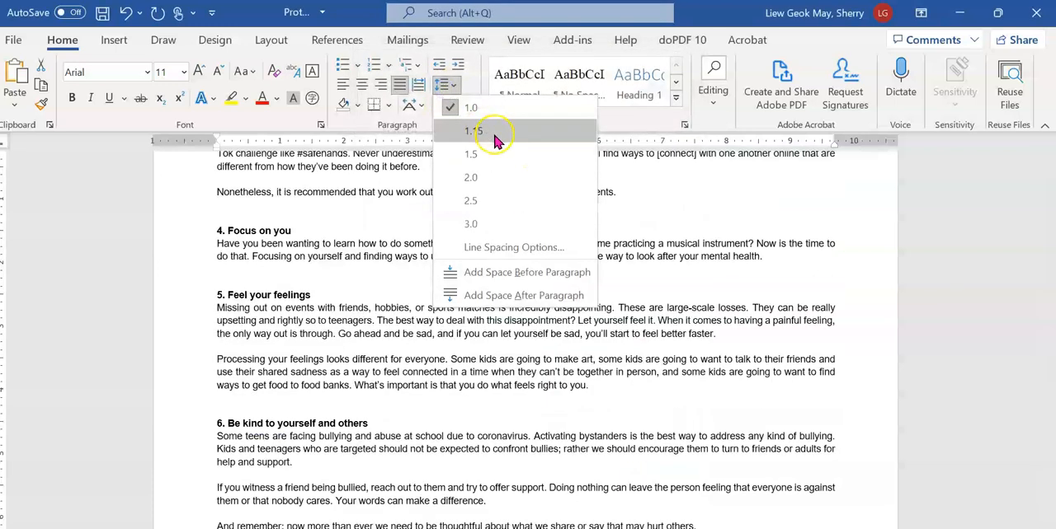
{"action": "left_click", "coordinate": [495, 140]}
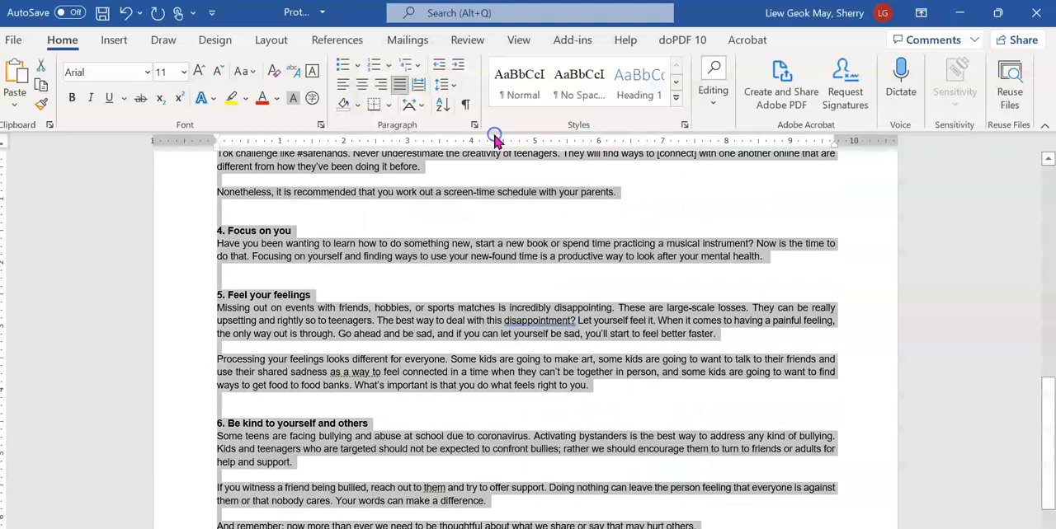
{"action": "left_click", "coordinate": [425, 351]}
Switch to the exam PDF, tick question 14 with the pen and underline "3-line" and "dropped"
{"action": "key", "text": "alt+Tab"}
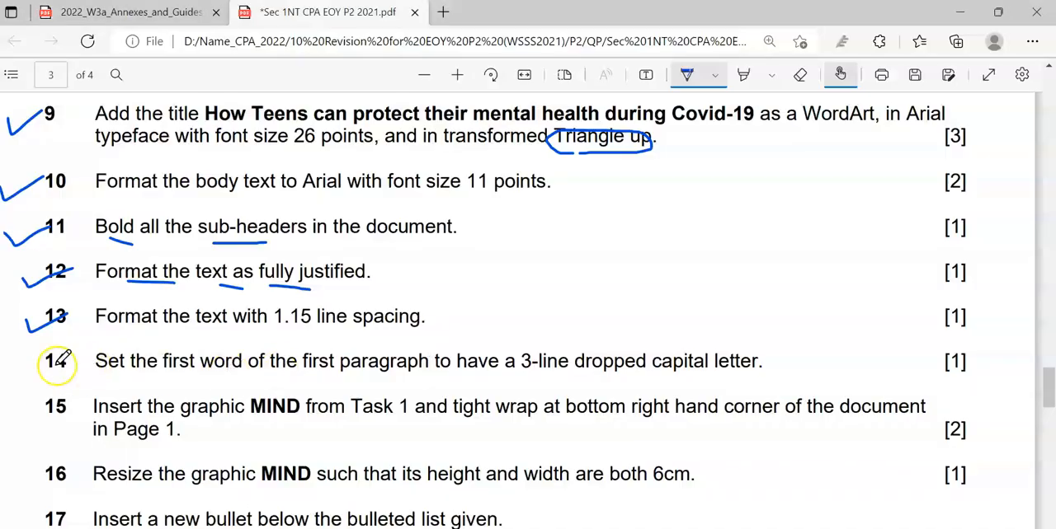
{"action": "left_click_drag", "start_coordinate": [33, 363], "coordinate": [72, 340]}
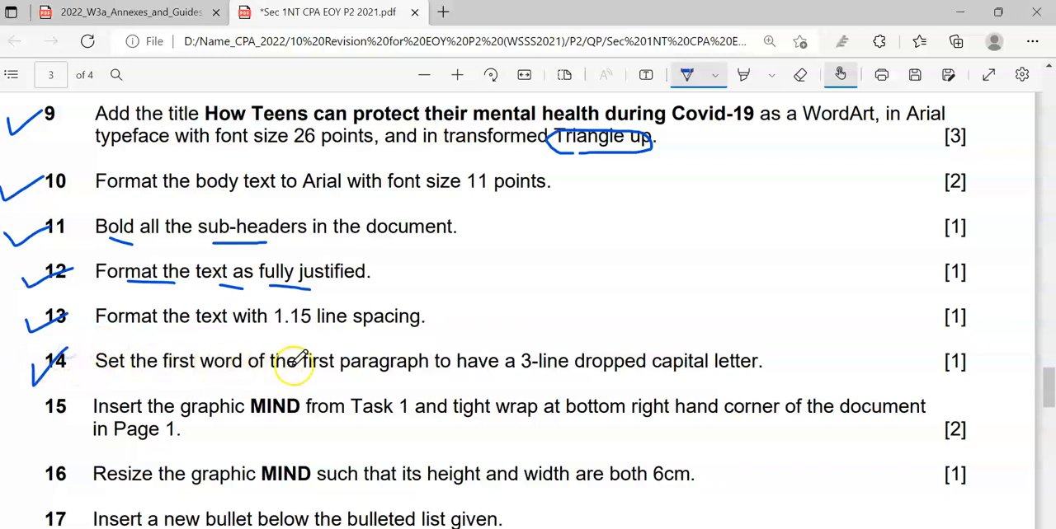
{"action": "left_click_drag", "start_coordinate": [525, 376], "coordinate": [627, 375]}
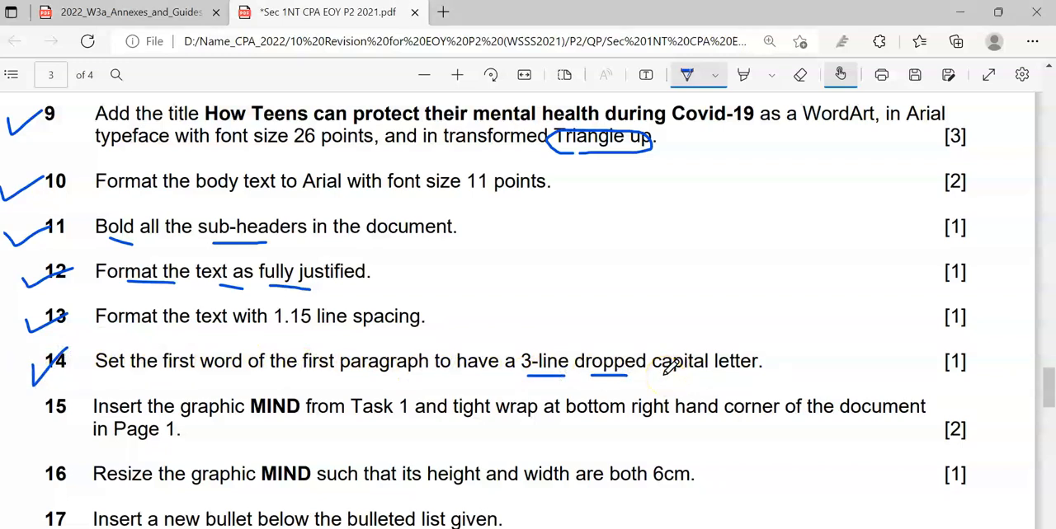
Return to the Word document and give the first paragraph below the title a dropped capital letter spanning 3 lines
{"action": "key", "text": "alt+Tab"}
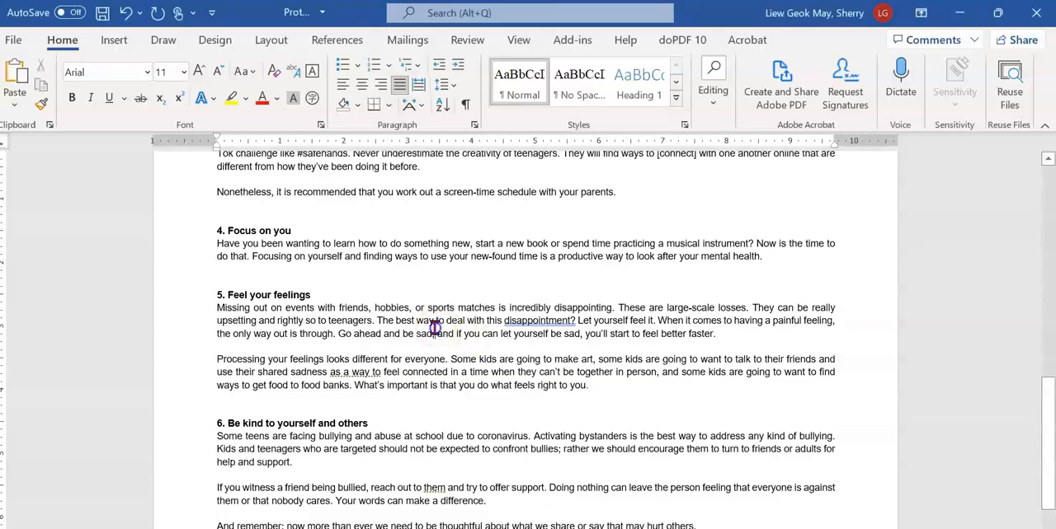
{"action": "scroll", "coordinate": [438, 349], "scroll_direction": "up", "scroll_amount": 10}
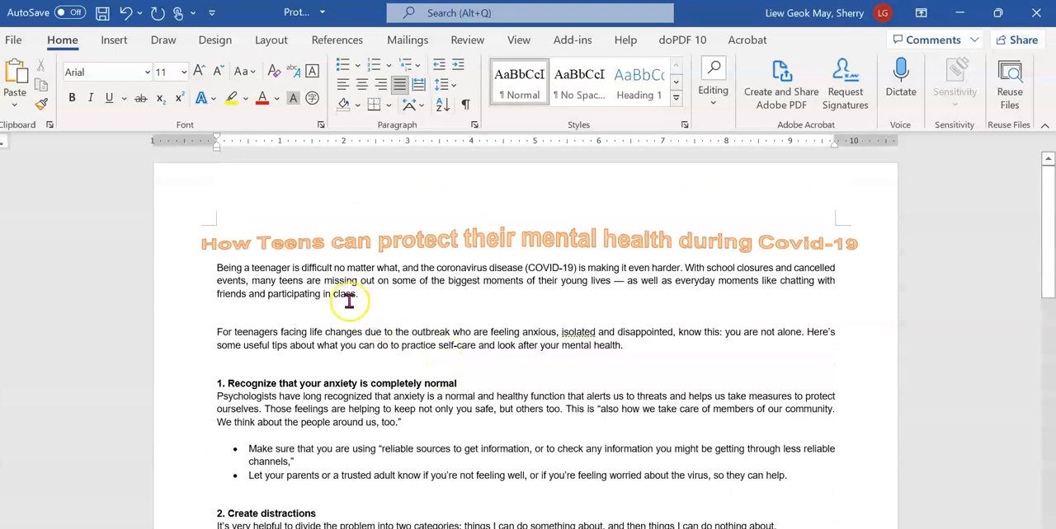
{"action": "left_click", "coordinate": [222, 280]}
{"action": "left_click", "coordinate": [297, 284]}
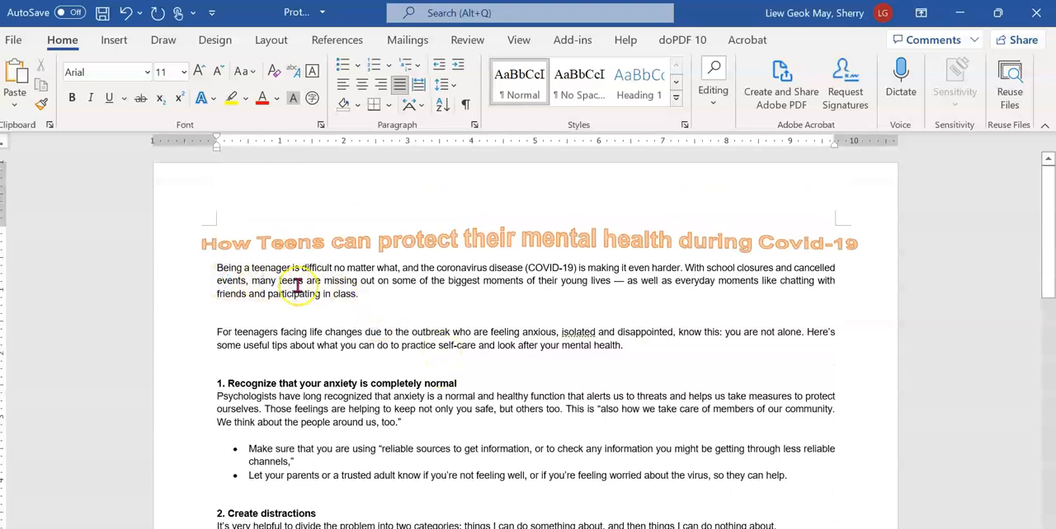
{"action": "scroll", "coordinate": [298, 284], "scroll_direction": "up", "scroll_amount": 5}
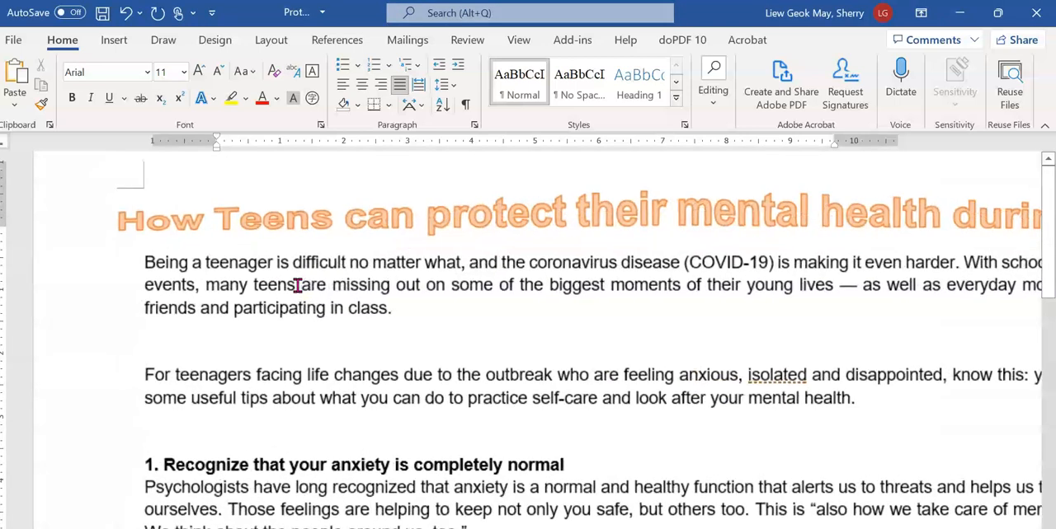
{"action": "left_click", "coordinate": [278, 272]}
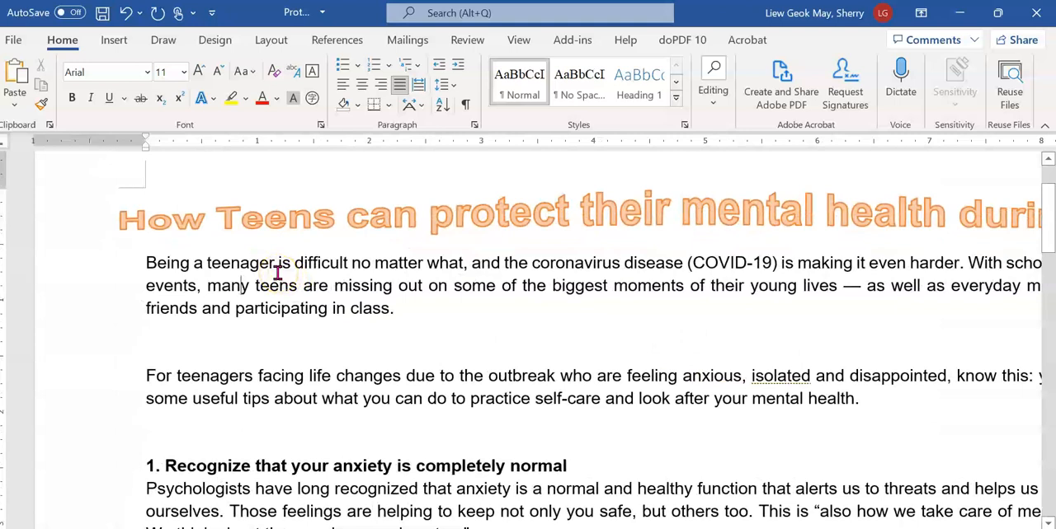
{"action": "left_click", "coordinate": [211, 40]}
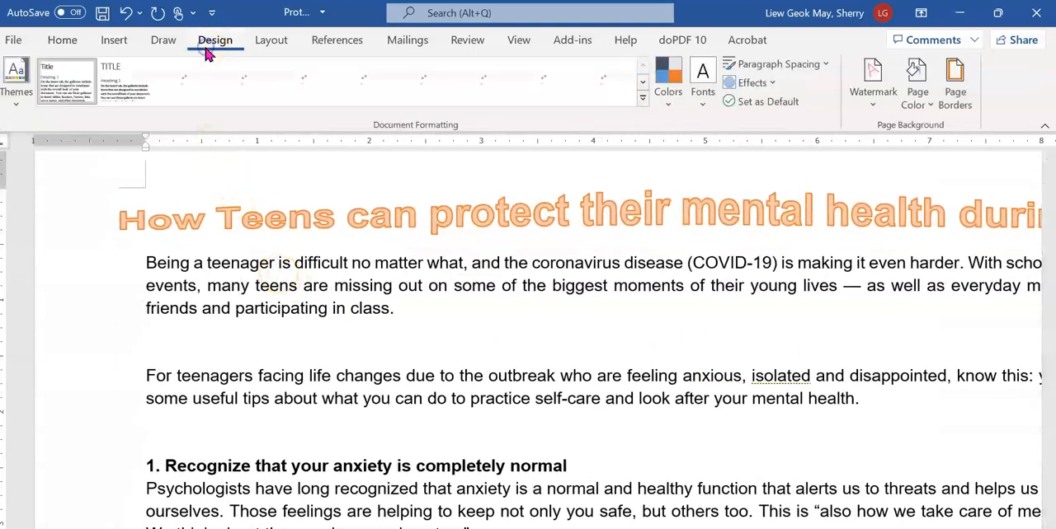
{"action": "left_click", "coordinate": [115, 39]}
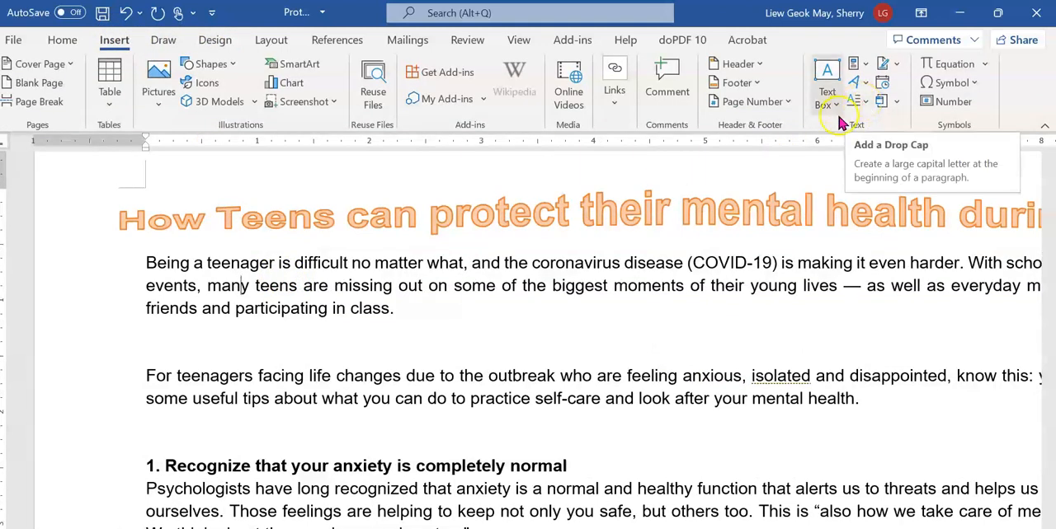
{"action": "left_click", "coordinate": [864, 108]}
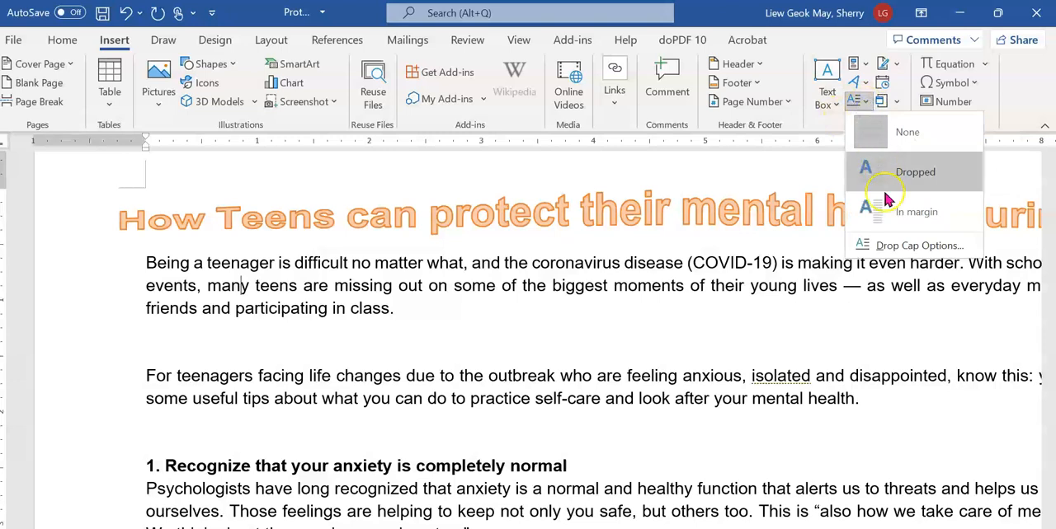
{"action": "left_click", "coordinate": [895, 250]}
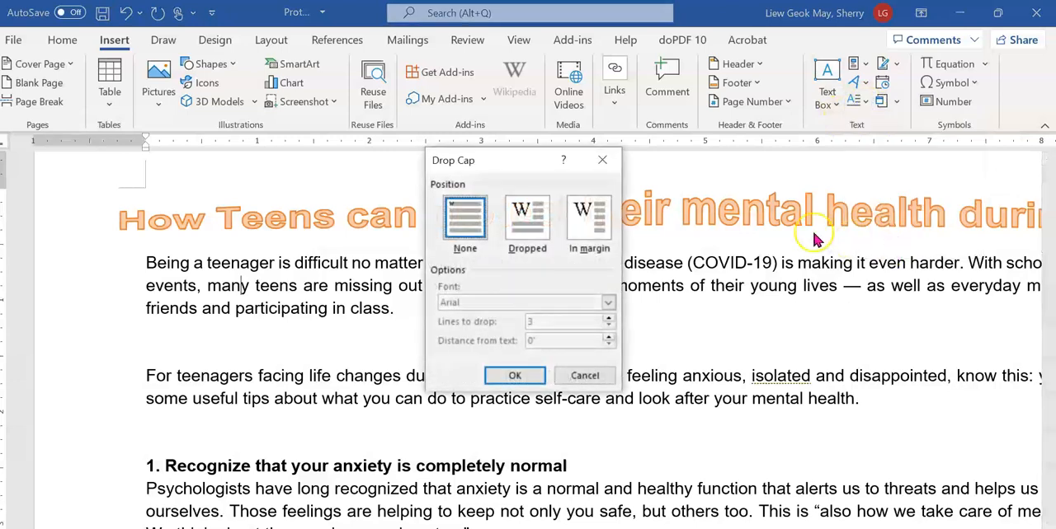
{"action": "left_click", "coordinate": [538, 227]}
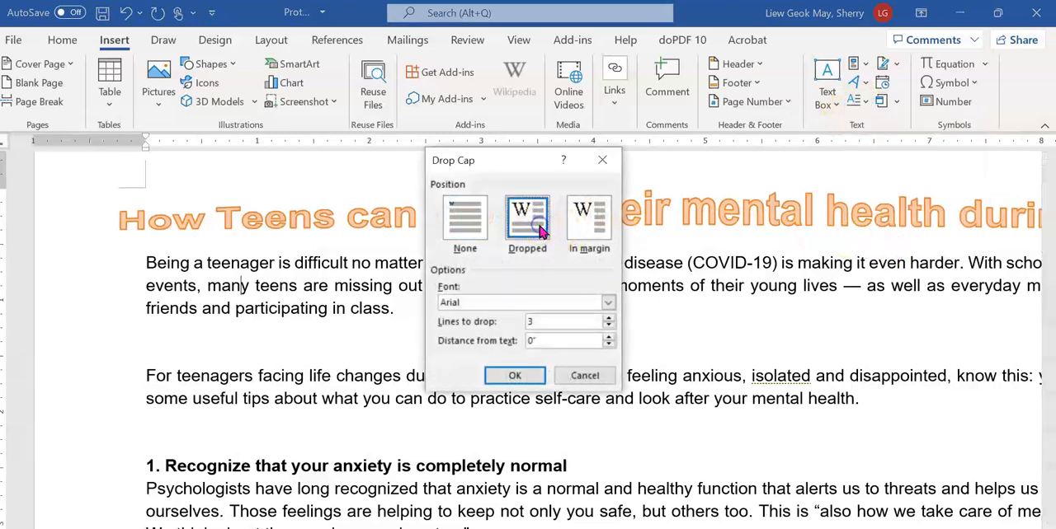
{"action": "left_click", "coordinate": [563, 322]}
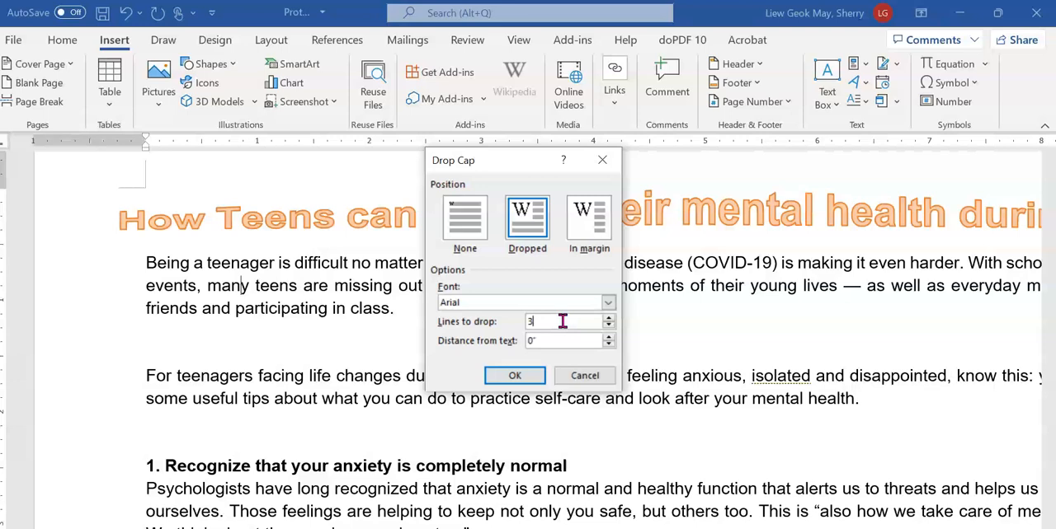
{"action": "left_click", "coordinate": [533, 377]}
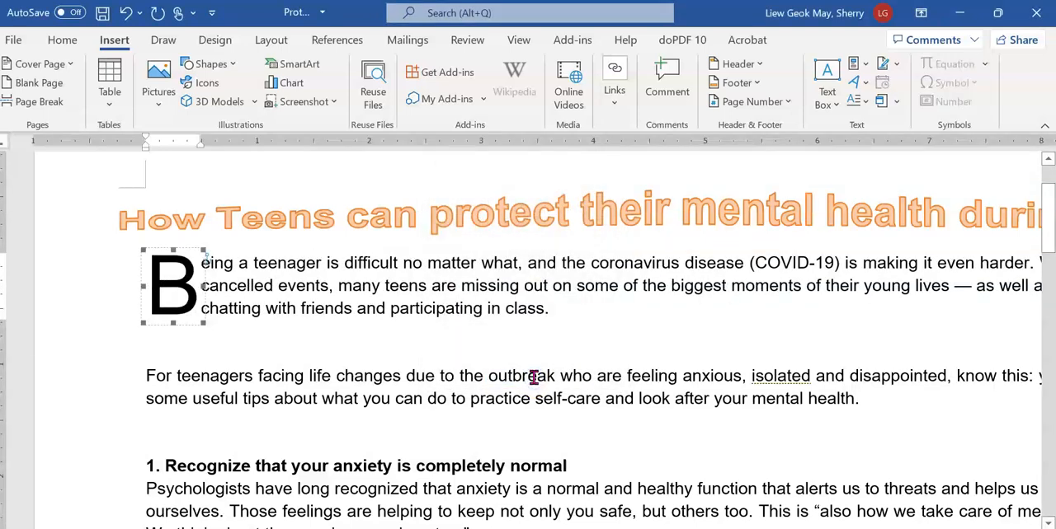
{"action": "left_click", "coordinate": [533, 376]}
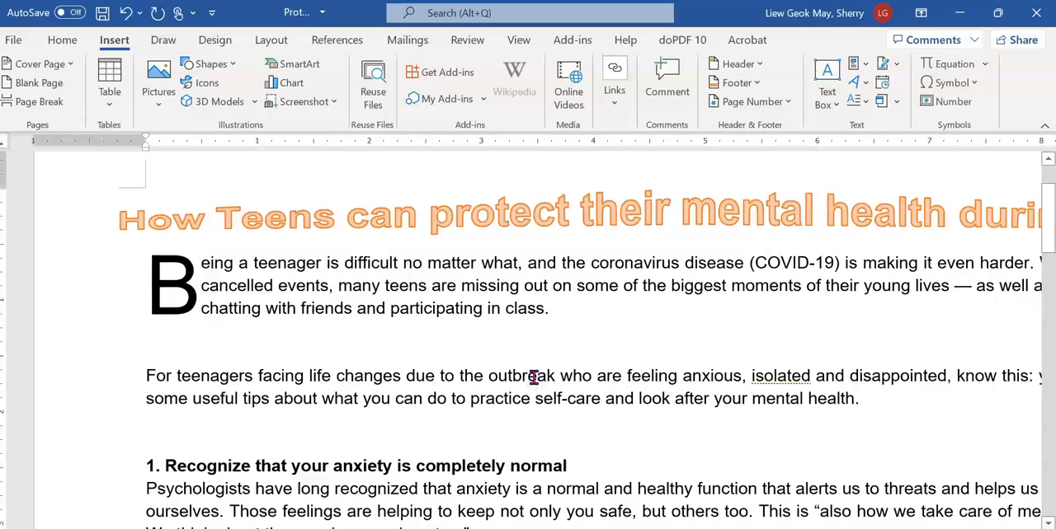
Switch to the exam PDF, circle the dropped capital in the Page 1 sample with the pen and review questions 15 to 18
{"action": "key", "text": "alt+Tab"}
{"action": "scroll", "coordinate": [541, 367], "scroll_direction": "up", "scroll_amount": 10}
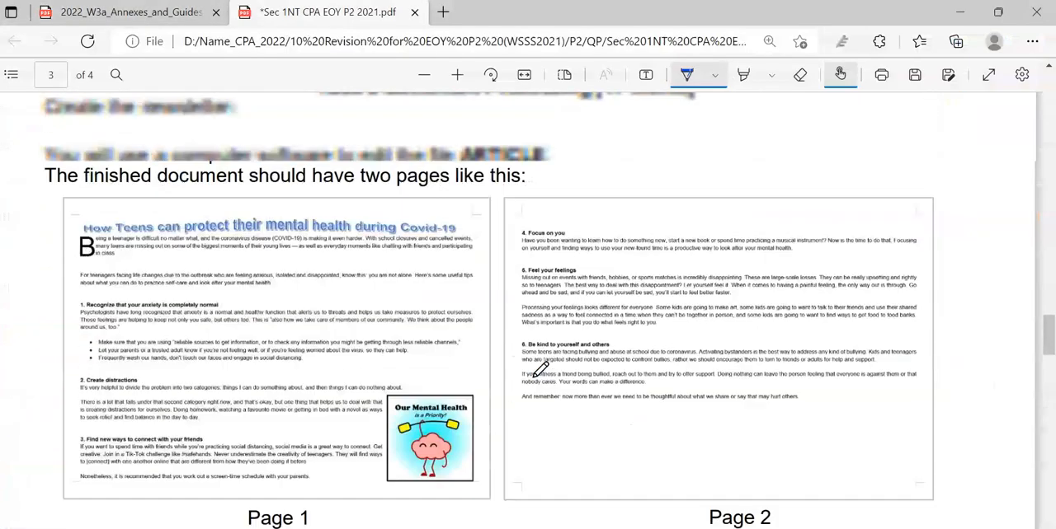
{"action": "mouse_move", "coordinate": [105, 238]}
{"action": "left_mouse_down"}
{"action": "mouse_move", "coordinate": [69, 266]}
{"action": "mouse_move", "coordinate": [117, 239]}
{"action": "left_mouse_up"}
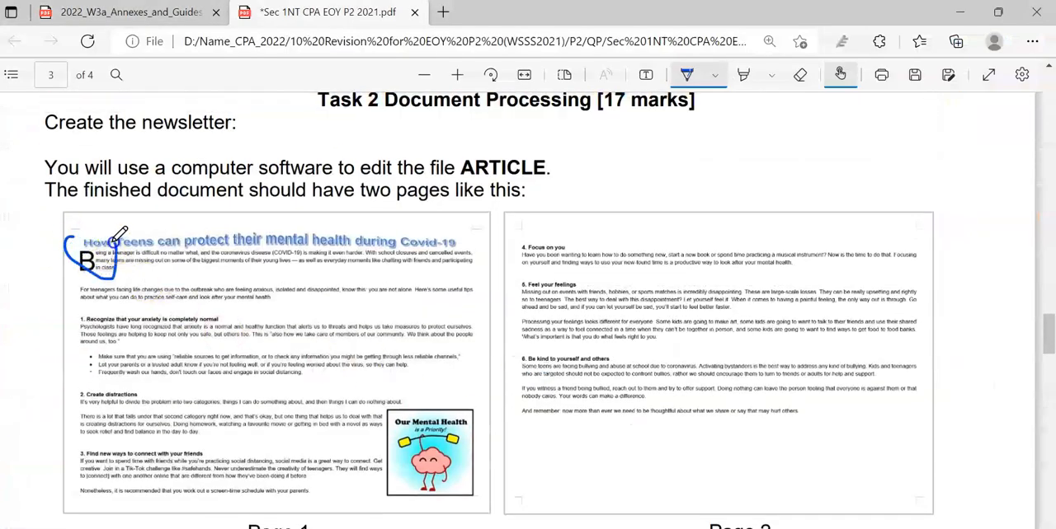
{"action": "scroll", "coordinate": [83, 271], "scroll_direction": "down", "scroll_amount": 10}
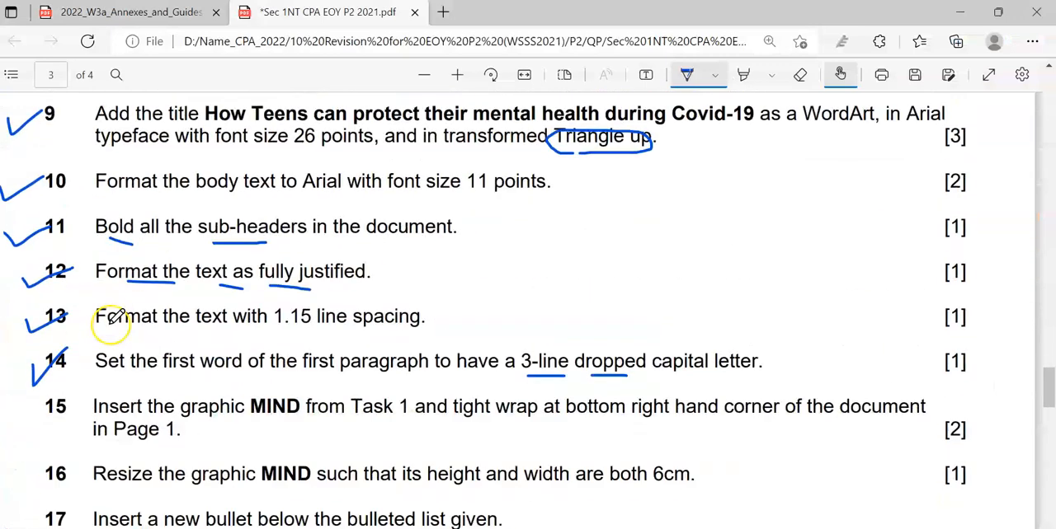
{"action": "scroll", "coordinate": [116, 355], "scroll_direction": "down", "scroll_amount": 1}
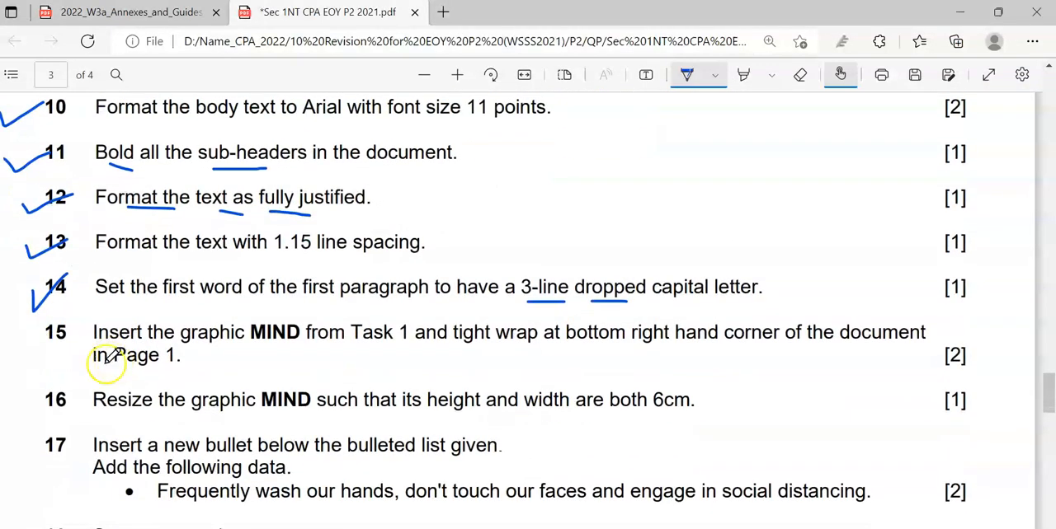
{"action": "scroll", "coordinate": [116, 367], "scroll_direction": "down", "scroll_amount": 2}
{"action": "scroll", "coordinate": [103, 188], "scroll_direction": "up", "scroll_amount": 1}
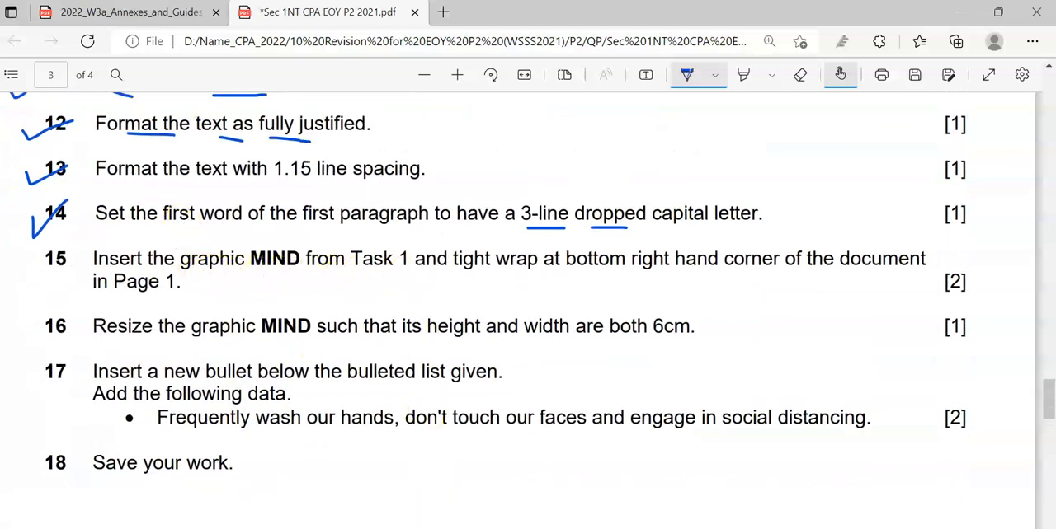
Switch to Inkscape and export the MIND_Ans.svg drawing as a PNG image
{"action": "left_click", "coordinate": [468, 528]}
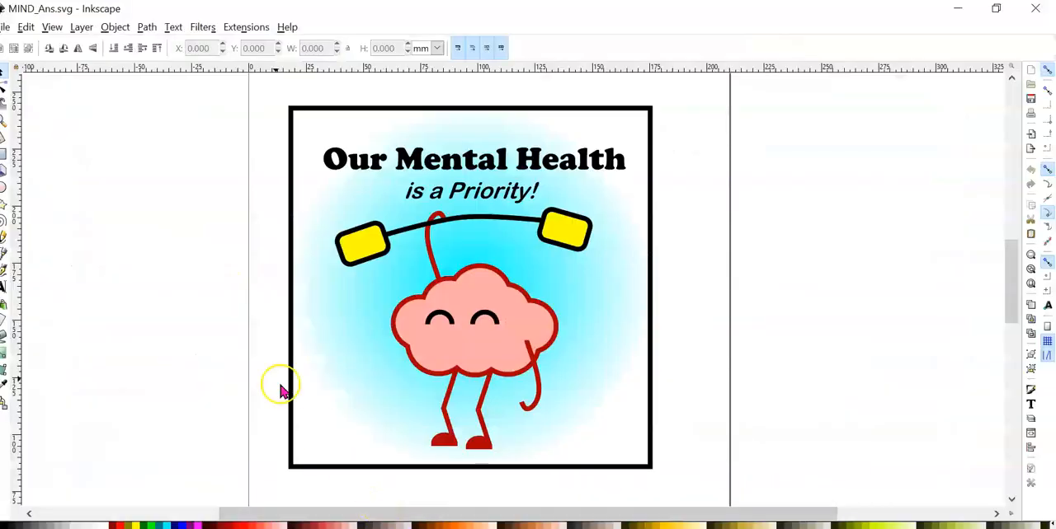
{"action": "left_click", "coordinate": [7, 28]}
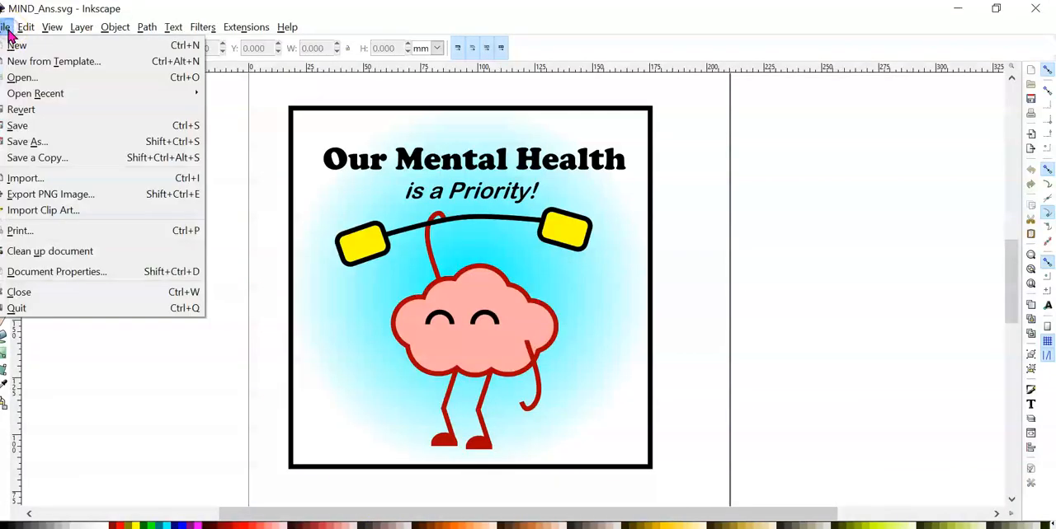
{"action": "left_click", "coordinate": [66, 195]}
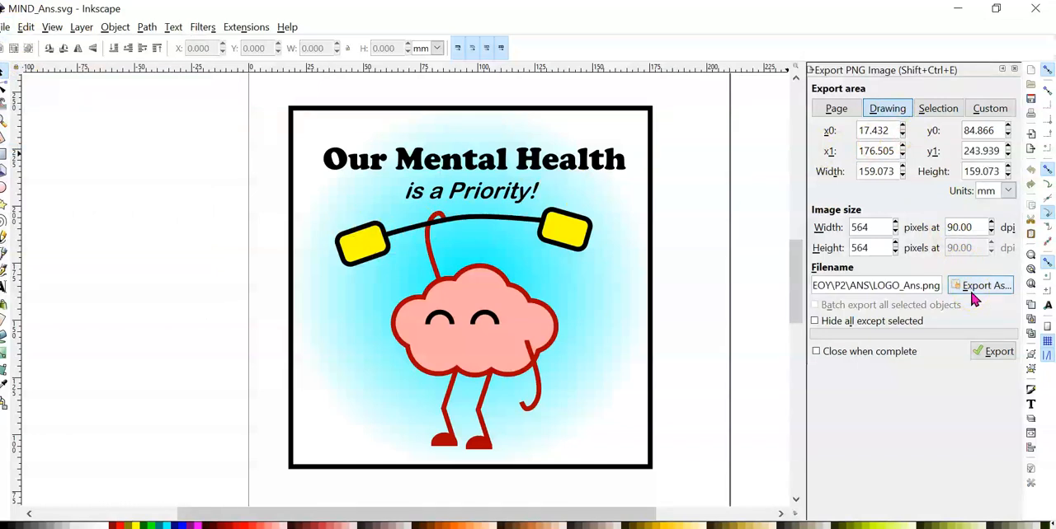
{"action": "left_click_drag", "start_coordinate": [867, 286], "coordinate": [790, 285]}
{"action": "left_click", "coordinate": [874, 288]}
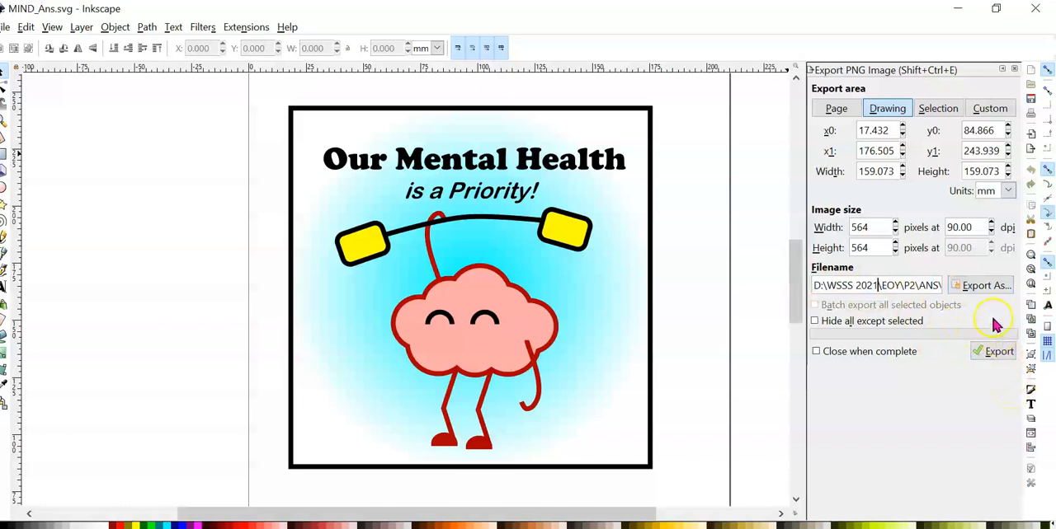
{"action": "left_click", "coordinate": [998, 352]}
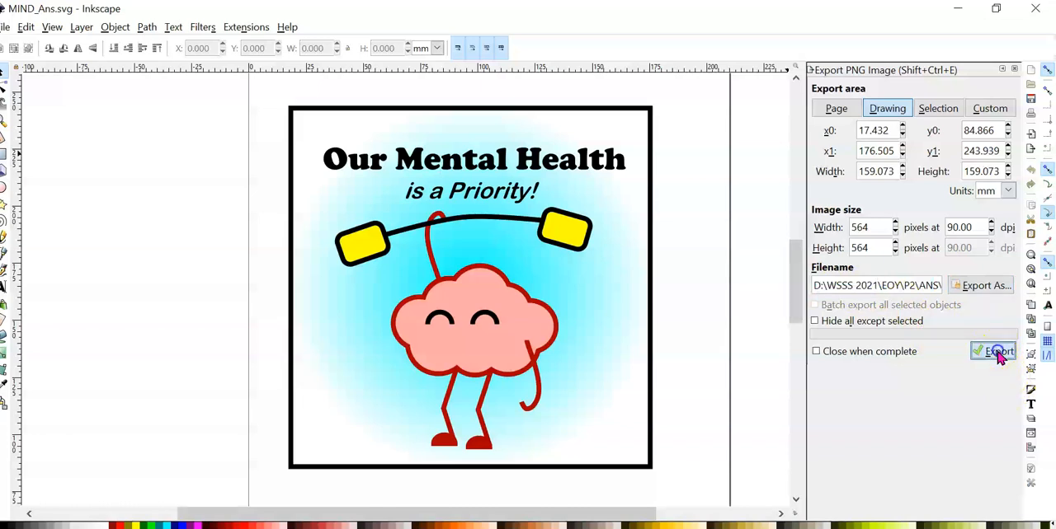
Set the PNG export location to the TEMPLATES folder inside P2 of 10 Revision for EOY P2 (WSSS2021)
{"action": "left_click", "coordinate": [960, 289]}
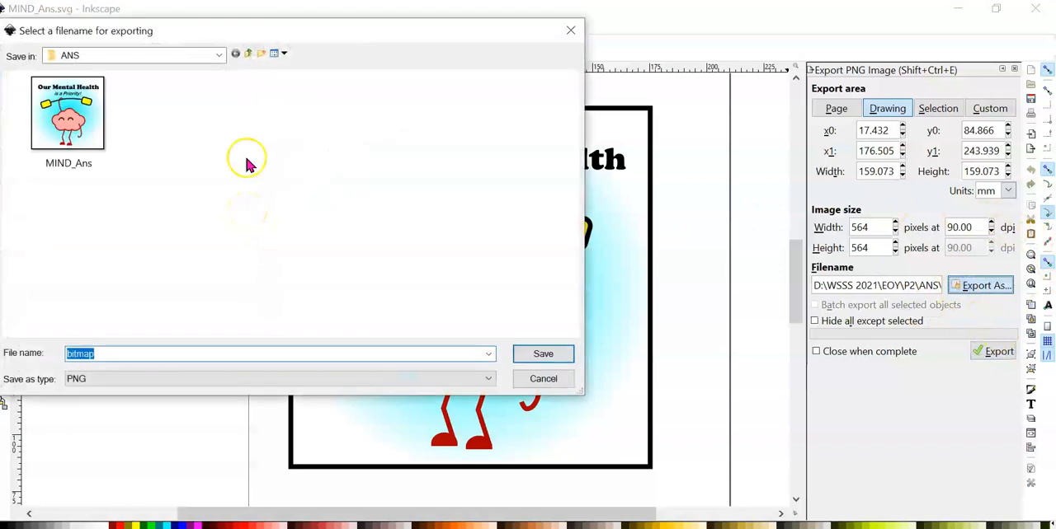
{"action": "left_click", "coordinate": [247, 55]}
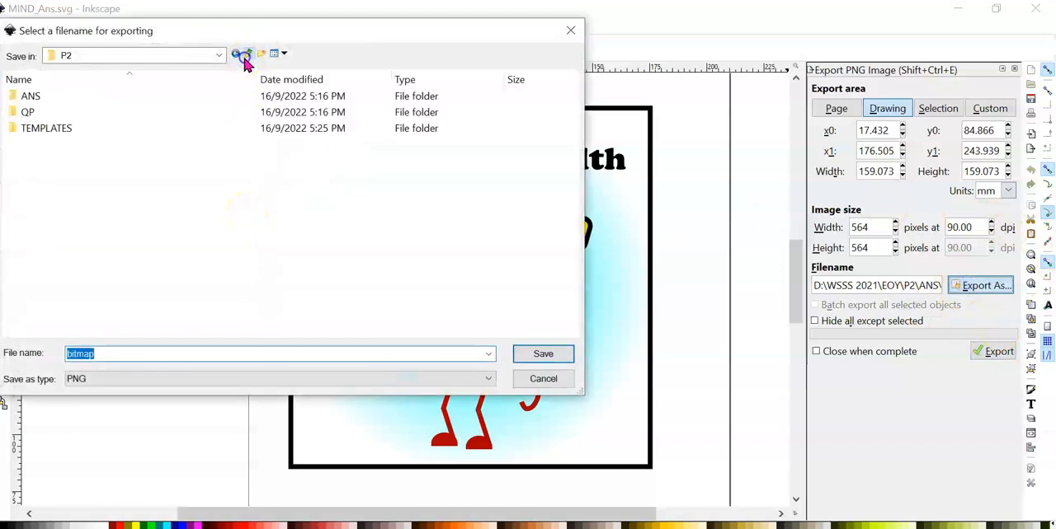
{"action": "left_click", "coordinate": [247, 55]}
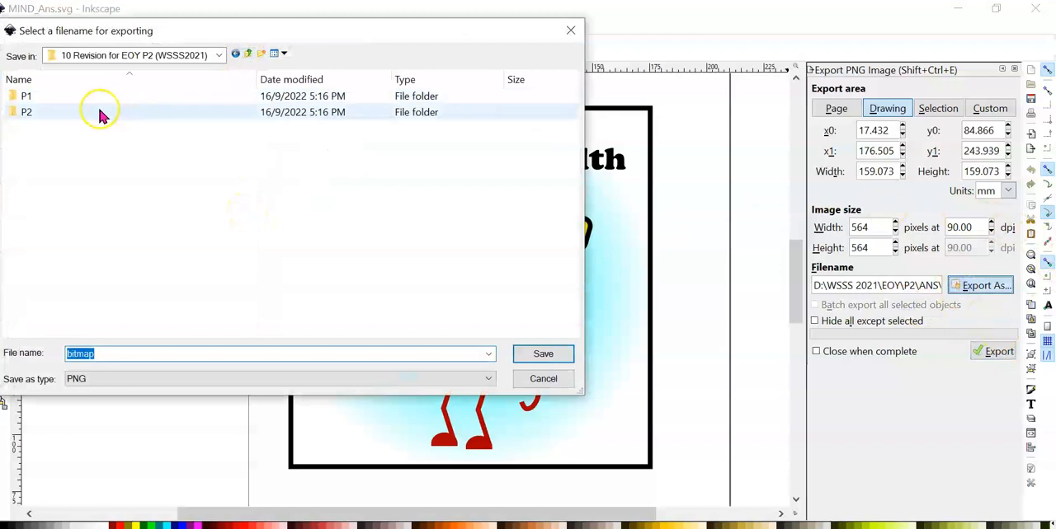
{"action": "left_click", "coordinate": [246, 56]}
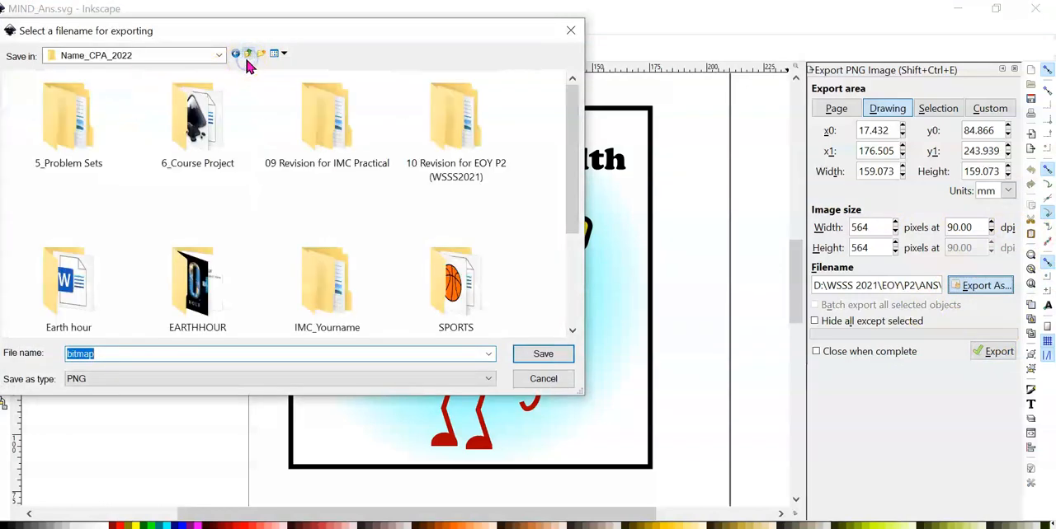
{"action": "double_click", "coordinate": [413, 174]}
{"action": "left_click", "coordinate": [68, 113]}
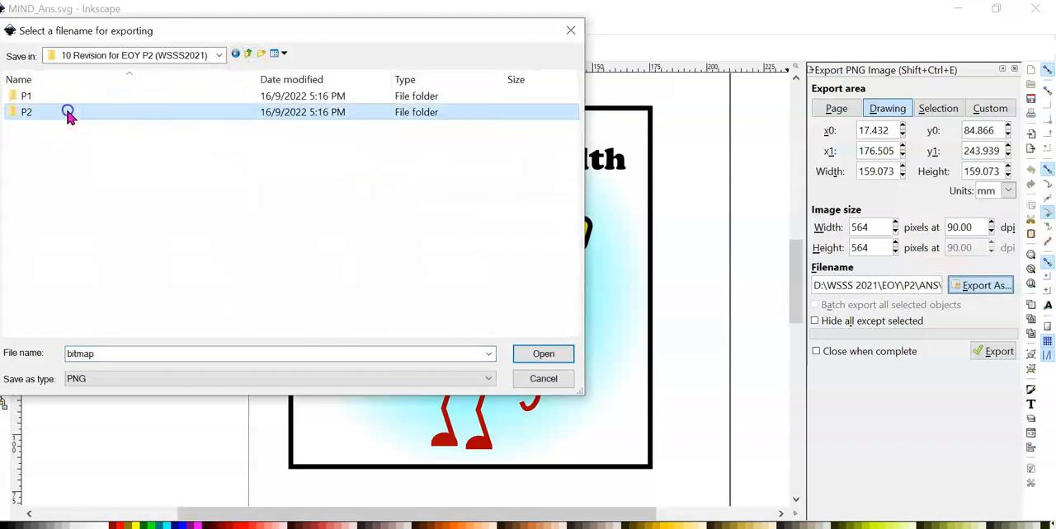
{"action": "double_click", "coordinate": [69, 113]}
{"action": "double_click", "coordinate": [75, 128]}
Name the export file MIND_Logo and export the drawing as a PNG
{"action": "double_click", "coordinate": [150, 351]}
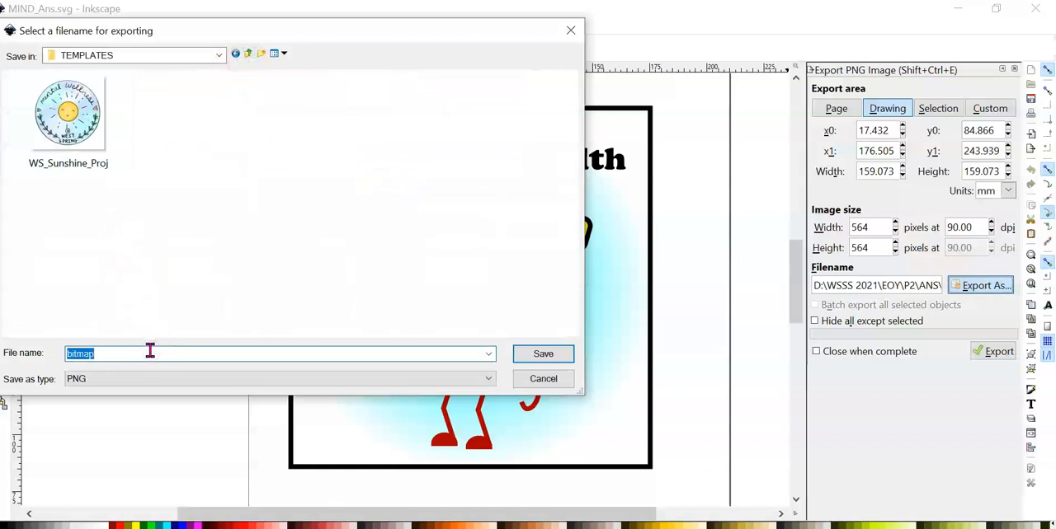
{"action": "type", "text": "MIND"}
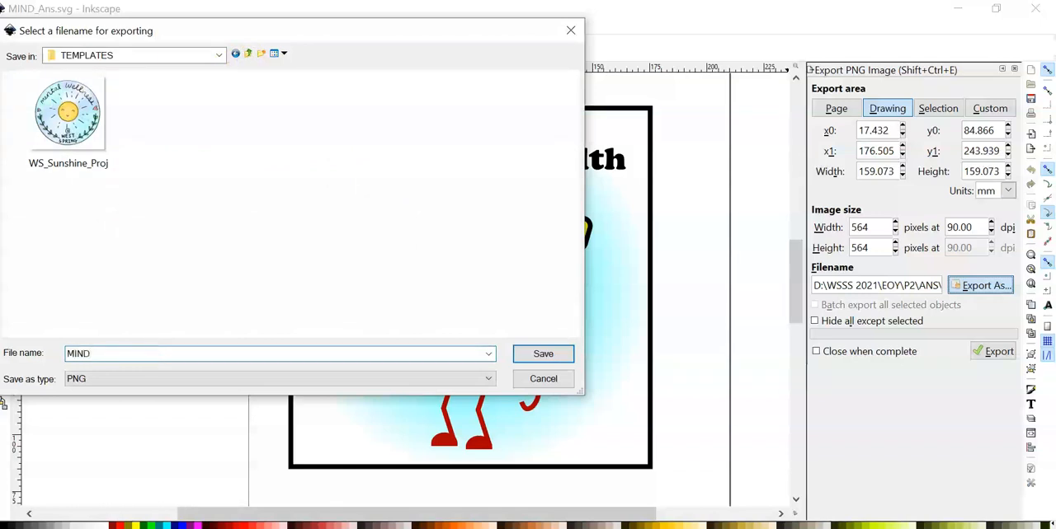
{"action": "type", "text": "_Logo"}
{"action": "key", "text": "Return"}
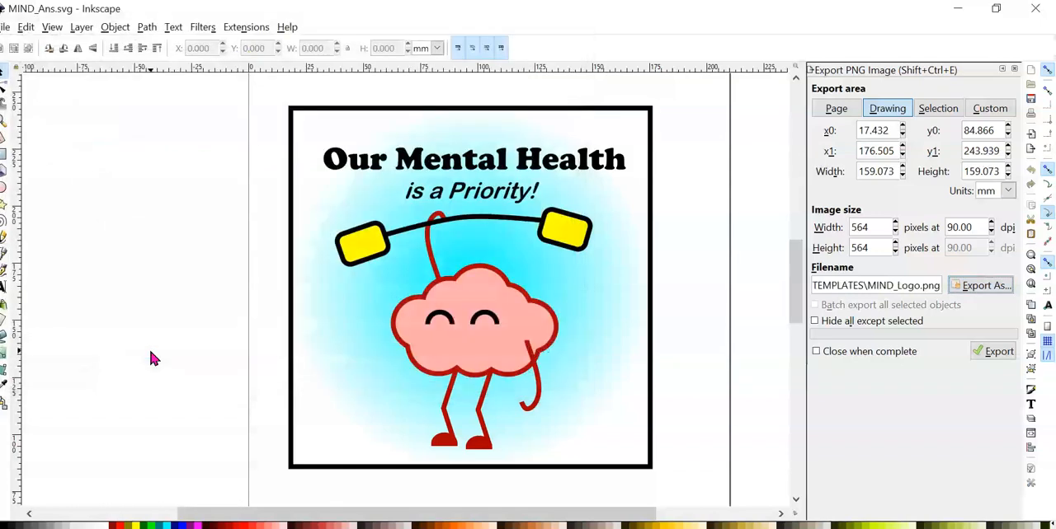
{"action": "left_click", "coordinate": [978, 353]}
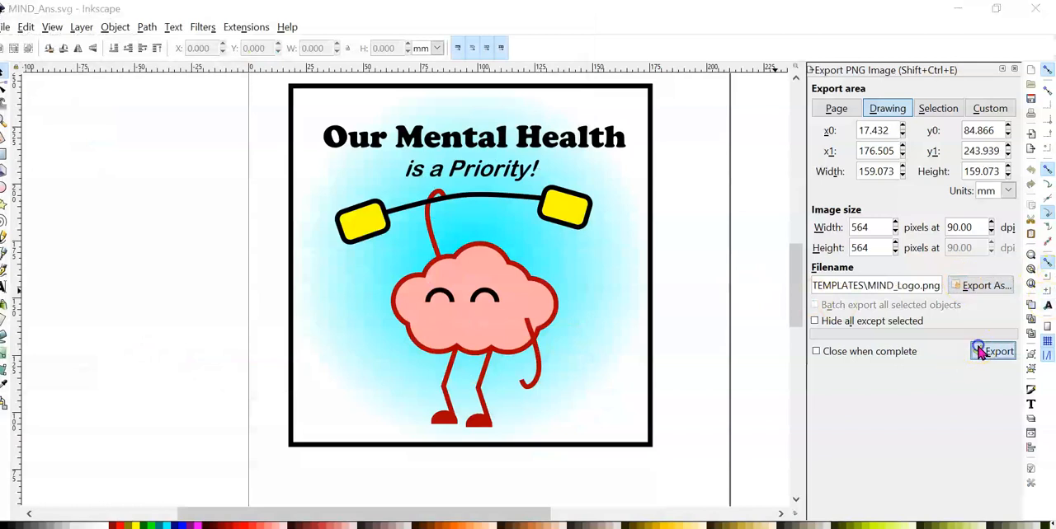
{"action": "left_click", "coordinate": [702, 342]}
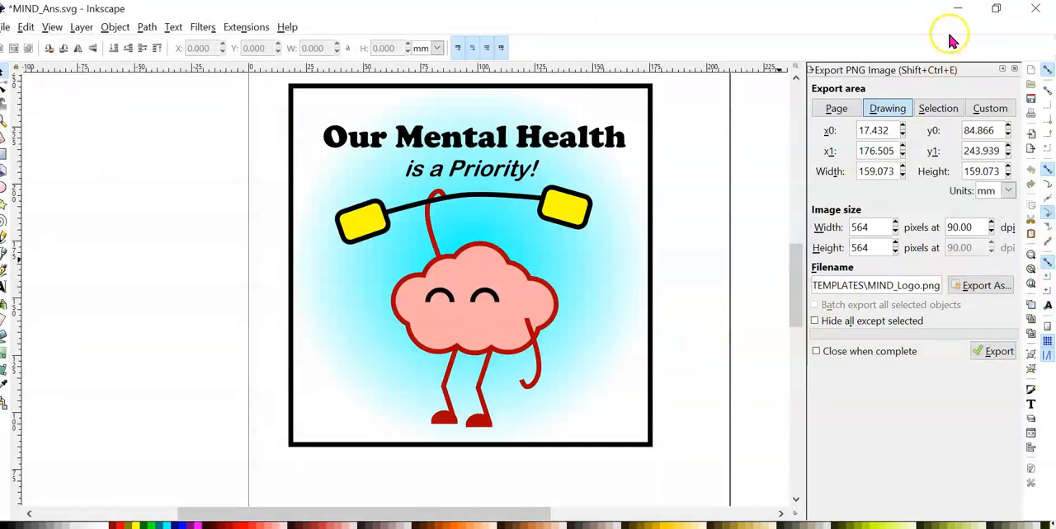
Switch to the exam PDF, tick question 15 with the pen and mark its placement wording, "bottom right hand corner of the document in Page 1"
{"action": "left_click", "coordinate": [957, 9]}
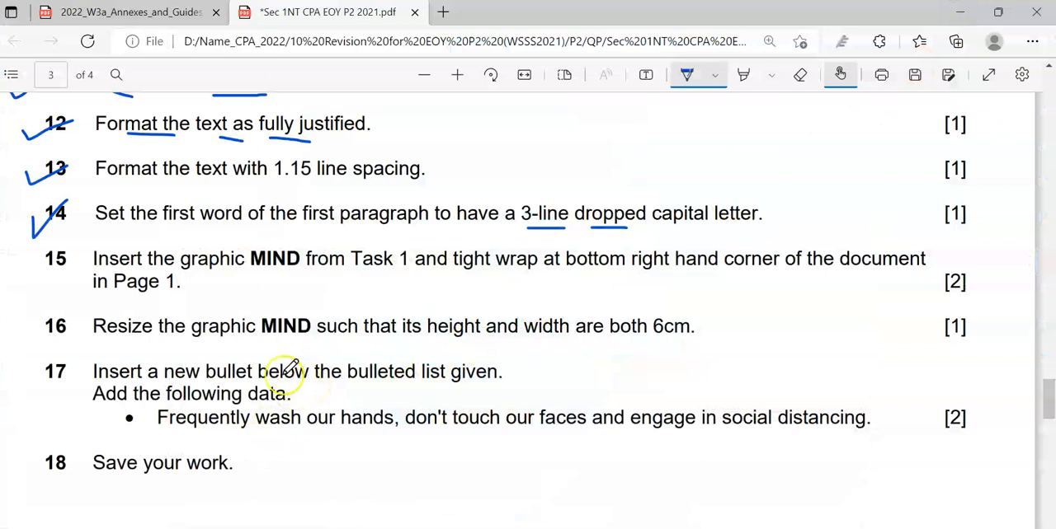
{"action": "mouse_move", "coordinate": [22, 269]}
{"action": "left_mouse_down"}
{"action": "mouse_move", "coordinate": [27, 282]}
{"action": "mouse_move", "coordinate": [72, 255]}
{"action": "left_mouse_up"}
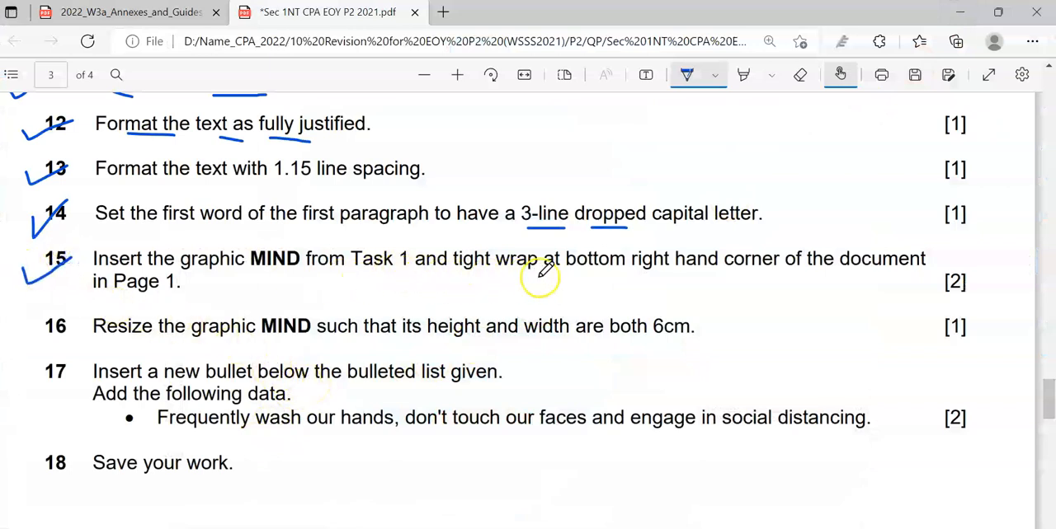
{"action": "left_click_drag", "start_coordinate": [570, 277], "coordinate": [909, 279]}
{"action": "left_click_drag", "start_coordinate": [117, 297], "coordinate": [168, 293]}
{"action": "mouse_move", "coordinate": [501, 244]}
{"action": "left_mouse_down"}
{"action": "mouse_move", "coordinate": [471, 234]}
{"action": "mouse_move", "coordinate": [450, 278]}
{"action": "mouse_move", "coordinate": [509, 288]}
{"action": "mouse_move", "coordinate": [537, 273]}
{"action": "mouse_move", "coordinate": [519, 223]}
{"action": "mouse_move", "coordinate": [487, 240]}
{"action": "left_mouse_up"}
Circle the MIND graphic in the Page 1 sample with the pen
{"action": "scroll", "coordinate": [354, 303], "scroll_direction": "up", "scroll_amount": 1}
{"action": "scroll", "coordinate": [355, 303], "scroll_direction": "up", "scroll_amount": 9}
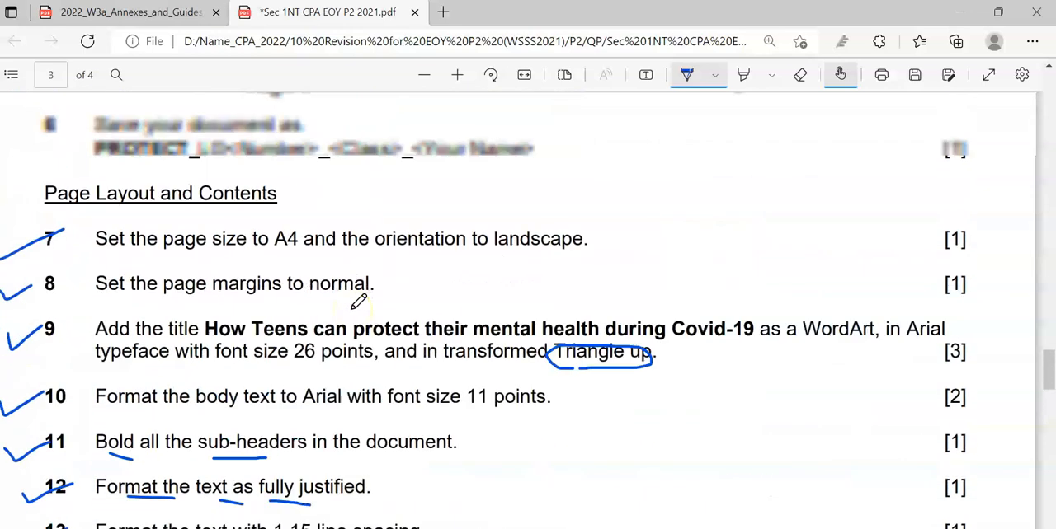
{"action": "scroll", "coordinate": [357, 302], "scroll_direction": "down", "scroll_amount": 1}
{"action": "mouse_move", "coordinate": [357, 328]}
{"action": "left_mouse_down"}
{"action": "mouse_move", "coordinate": [457, 436]}
{"action": "mouse_move", "coordinate": [482, 280]}
{"action": "mouse_move", "coordinate": [413, 287]}
{"action": "left_mouse_up"}
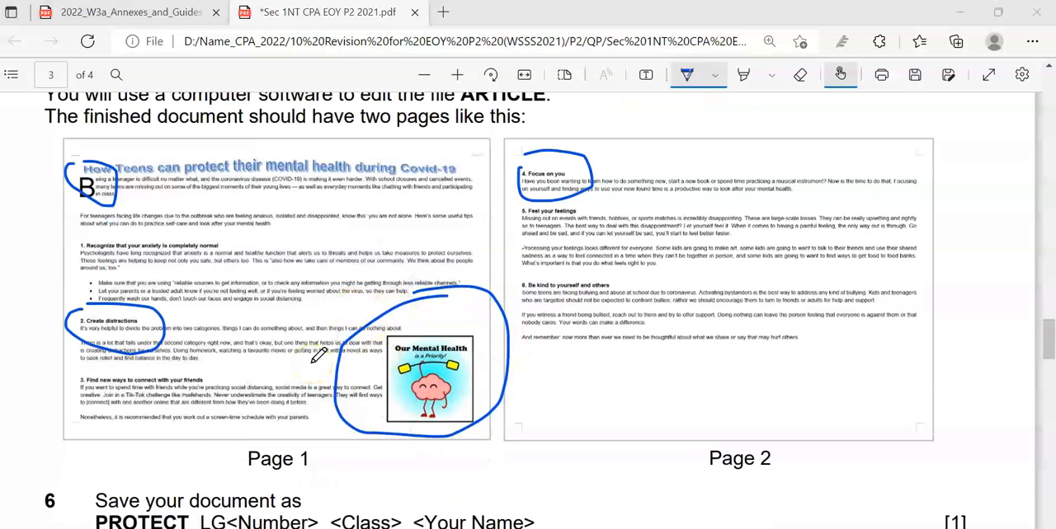
Circle "normal" in question 8 with the pen and add the text note "NARROW" beside it
{"action": "scroll", "coordinate": [317, 355], "scroll_direction": "down", "scroll_amount": 3}
{"action": "scroll", "coordinate": [319, 353], "scroll_direction": "down", "scroll_amount": 3}
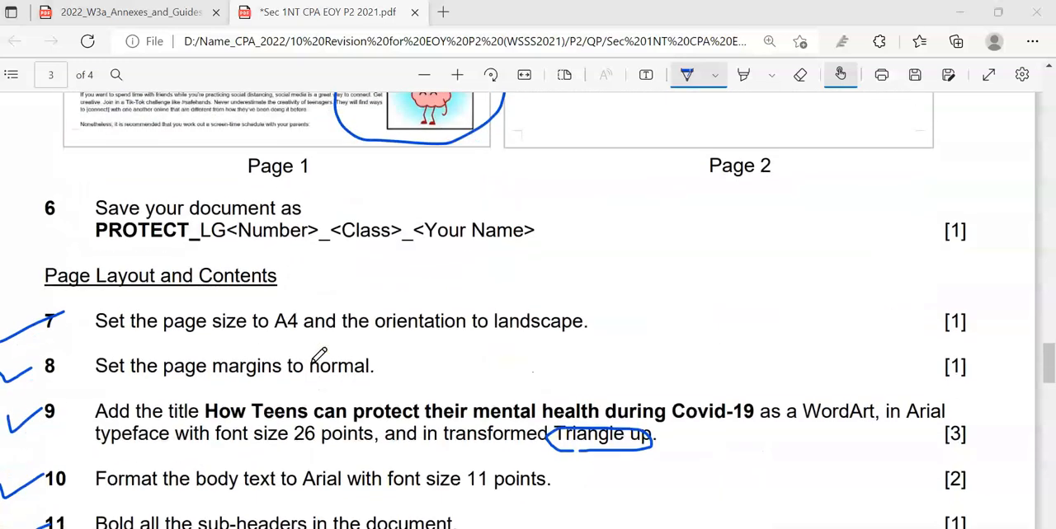
{"action": "left_click_drag", "start_coordinate": [347, 345], "coordinate": [318, 345]}
{"action": "left_click_drag", "start_coordinate": [386, 354], "coordinate": [346, 340]}
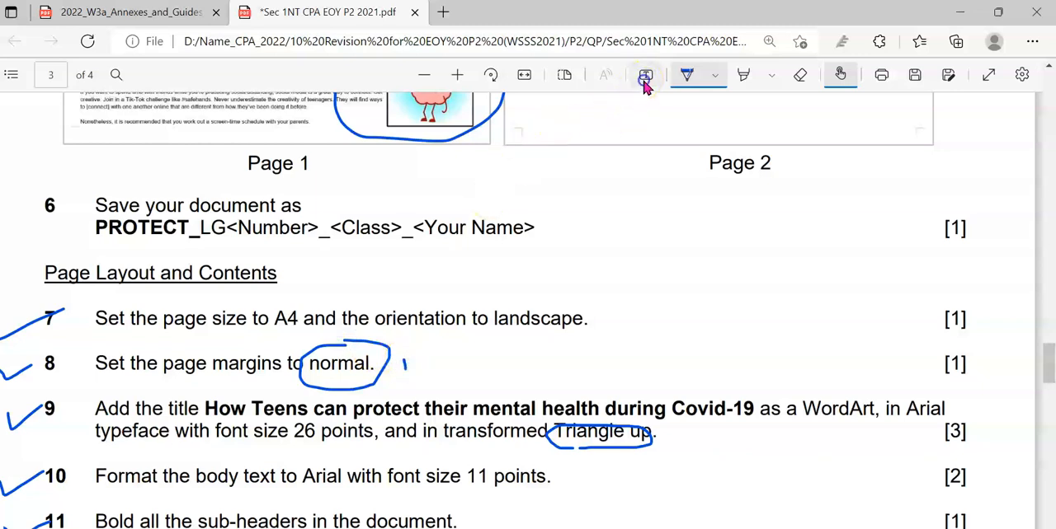
{"action": "left_click", "coordinate": [645, 75]}
{"action": "left_click", "coordinate": [422, 351]}
{"action": "type", "text": "NARROW"}
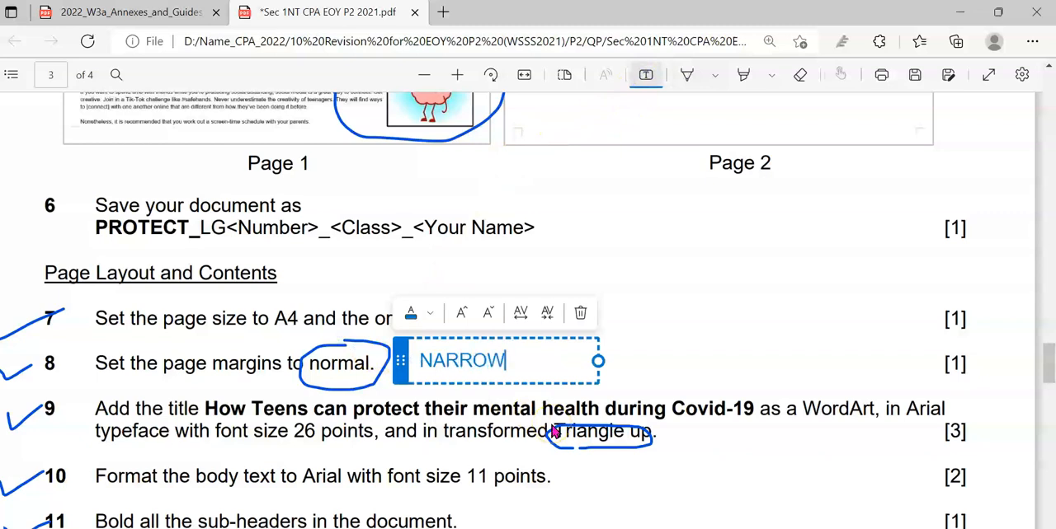
{"action": "left_click", "coordinate": [643, 358]}
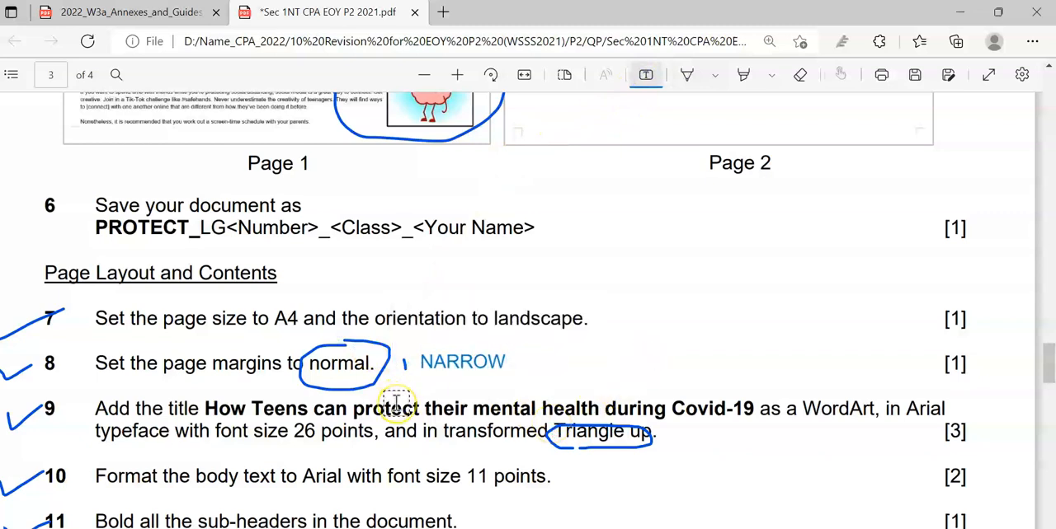
Switch to the Word document and set the page margins to Narrow
{"action": "key", "text": "alt+Tab"}
{"action": "key", "text": "alt+Tab"}
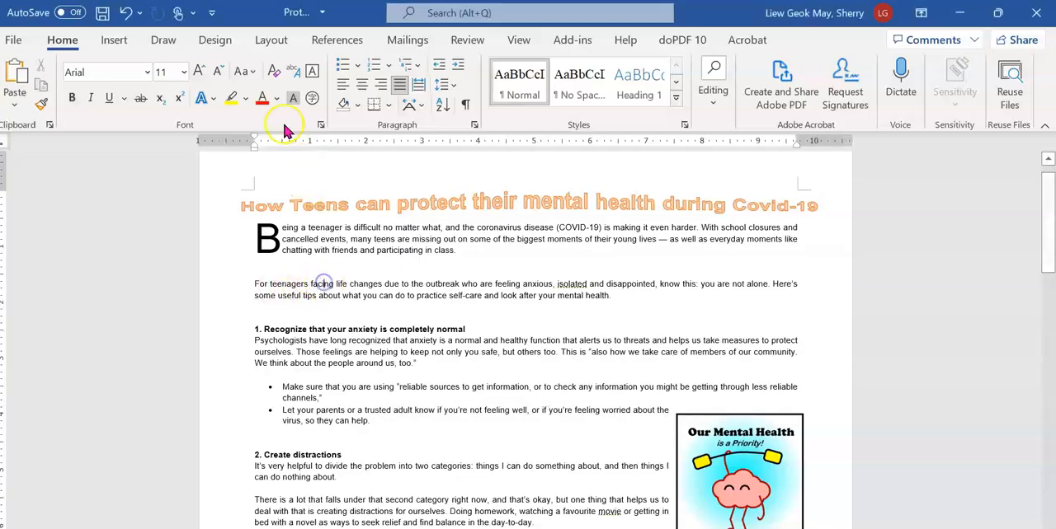
{"action": "left_click", "coordinate": [271, 39]}
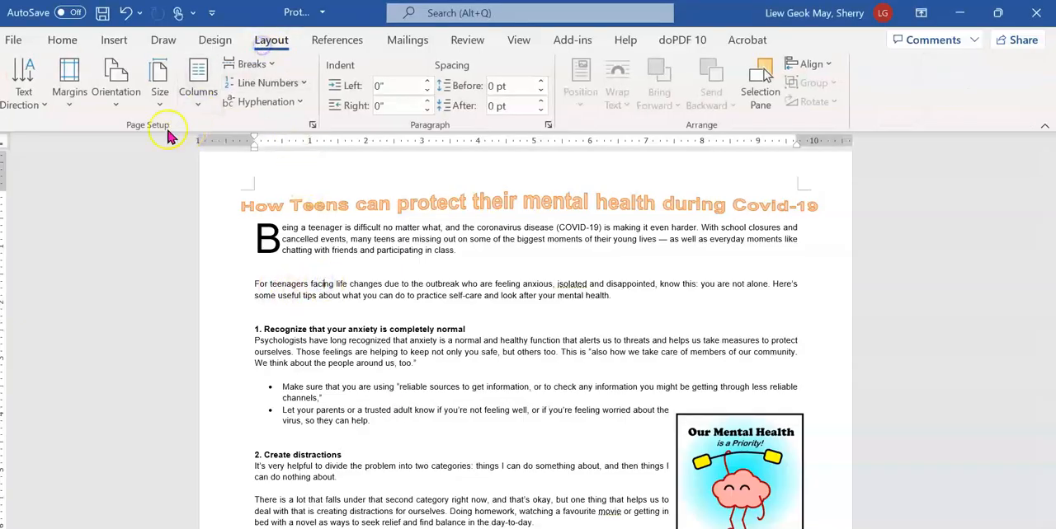
{"action": "left_click", "coordinate": [84, 107]}
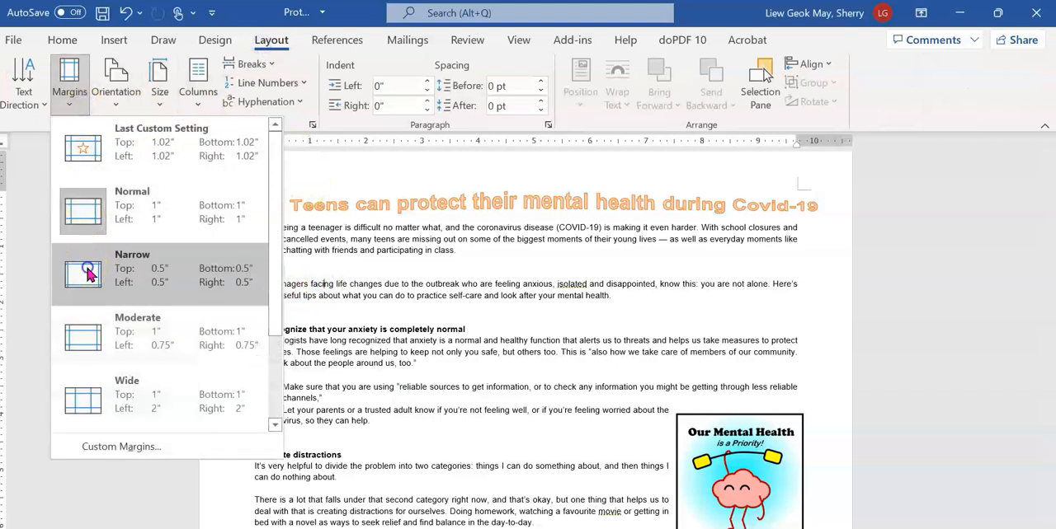
{"action": "left_click", "coordinate": [88, 272]}
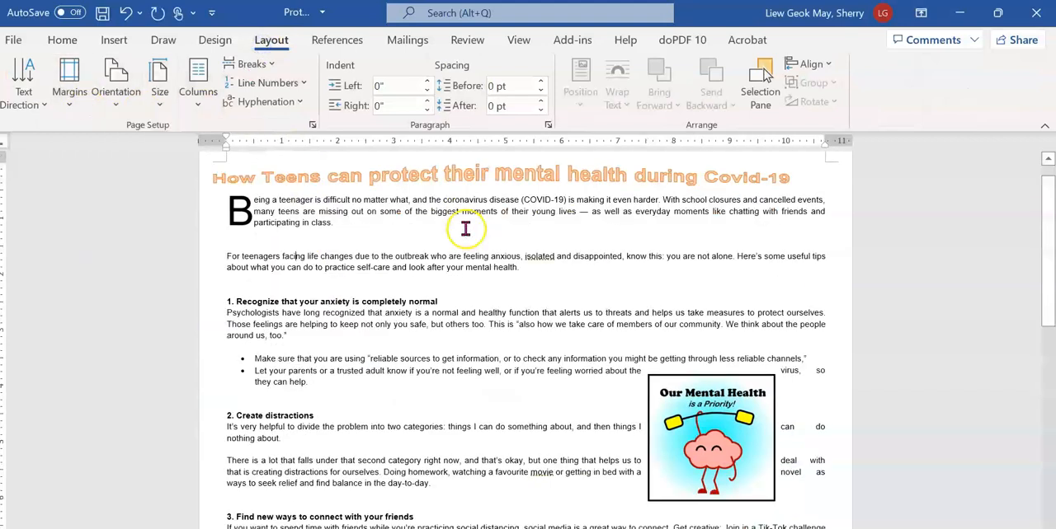
Shift the WordArt title to the right so it sits centred between the margins
{"action": "left_click", "coordinate": [487, 174]}
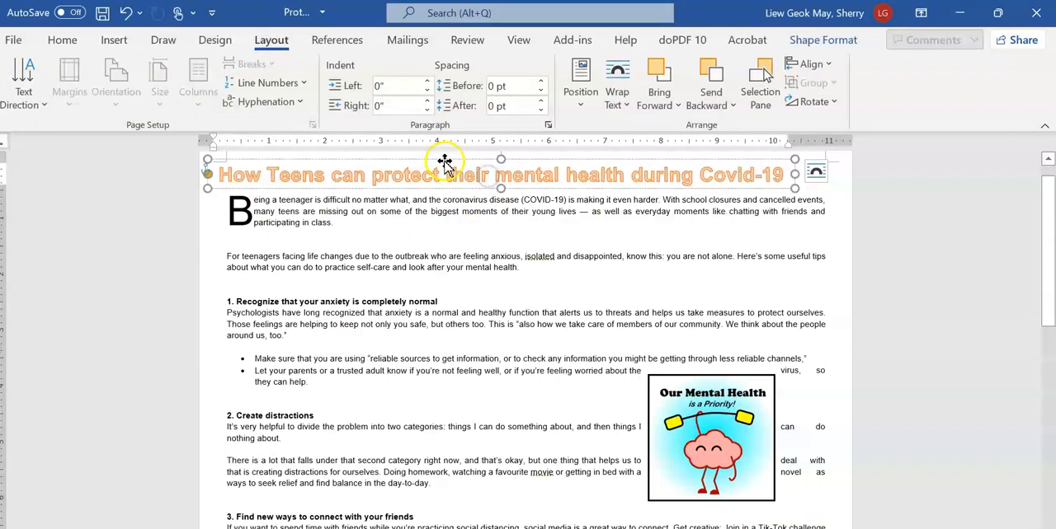
{"action": "left_click_drag", "start_coordinate": [443, 160], "coordinate": [472, 160]}
{"action": "left_click", "coordinate": [460, 235]}
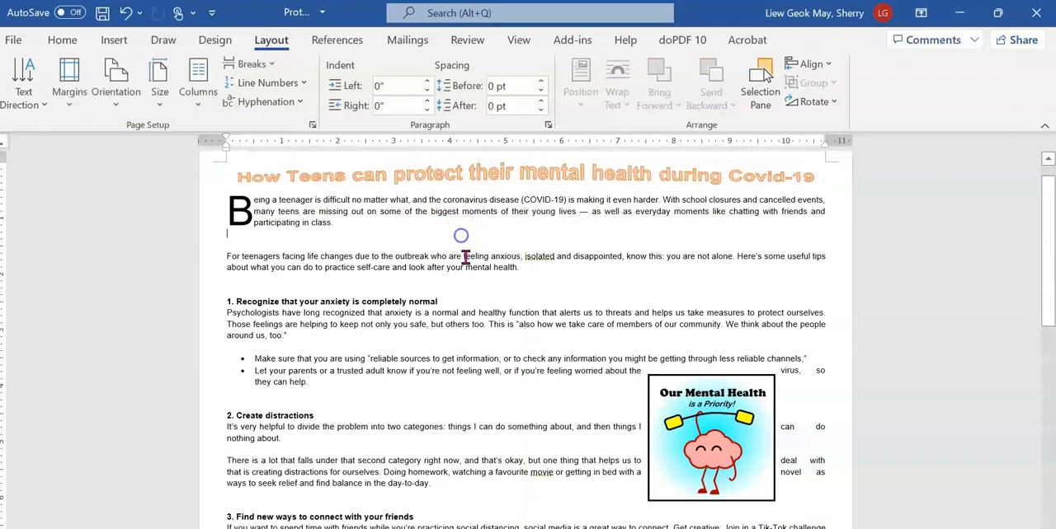
Move the MIND graphic down beside section 2 and enlarge it until it reaches the right margin and the bottom of Page 1
{"action": "scroll", "coordinate": [502, 258], "scroll_direction": "down", "scroll_amount": 2}
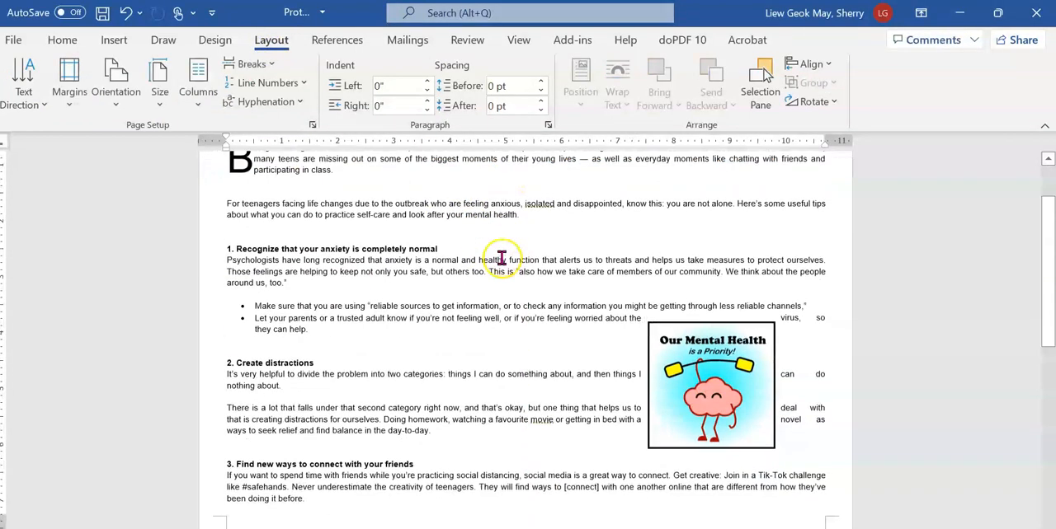
{"action": "mouse_move", "coordinate": [676, 388]}
{"action": "left_mouse_down"}
{"action": "mouse_move", "coordinate": [693, 394]}
{"action": "mouse_move", "coordinate": [676, 404]}
{"action": "left_mouse_up"}
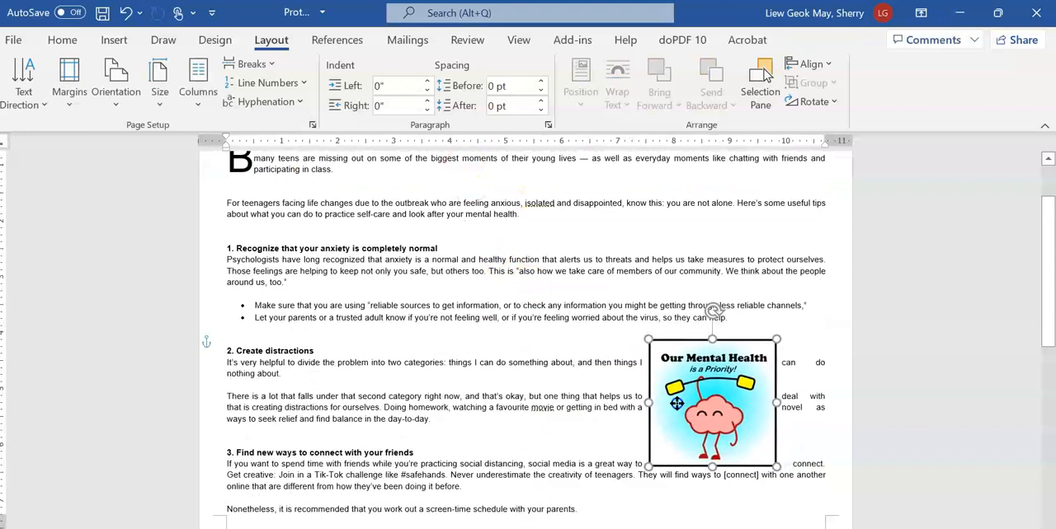
{"action": "left_click_drag", "start_coordinate": [770, 467], "coordinate": [826, 498]}
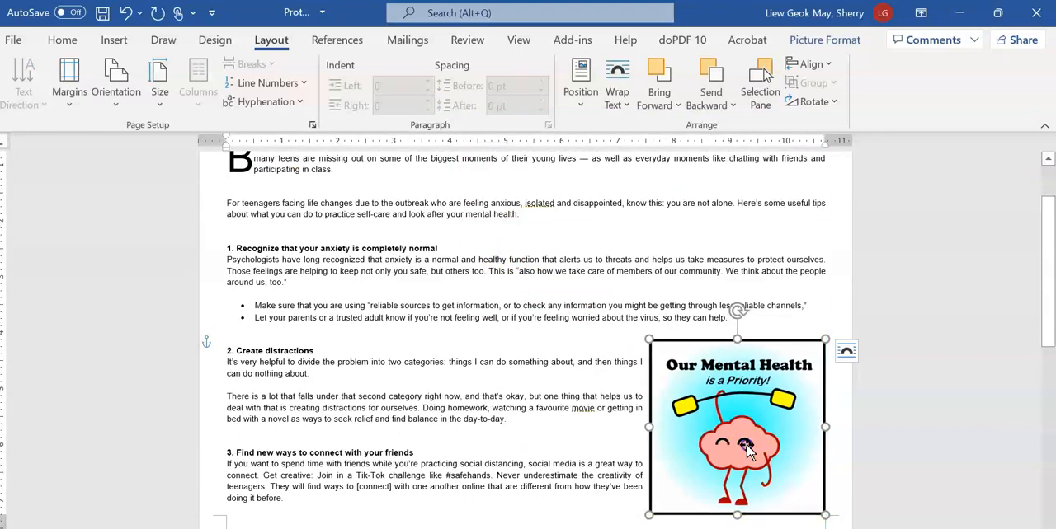
{"action": "left_click_drag", "start_coordinate": [746, 448], "coordinate": [744, 433]}
{"action": "scroll", "coordinate": [742, 424], "scroll_direction": "down", "scroll_amount": 2}
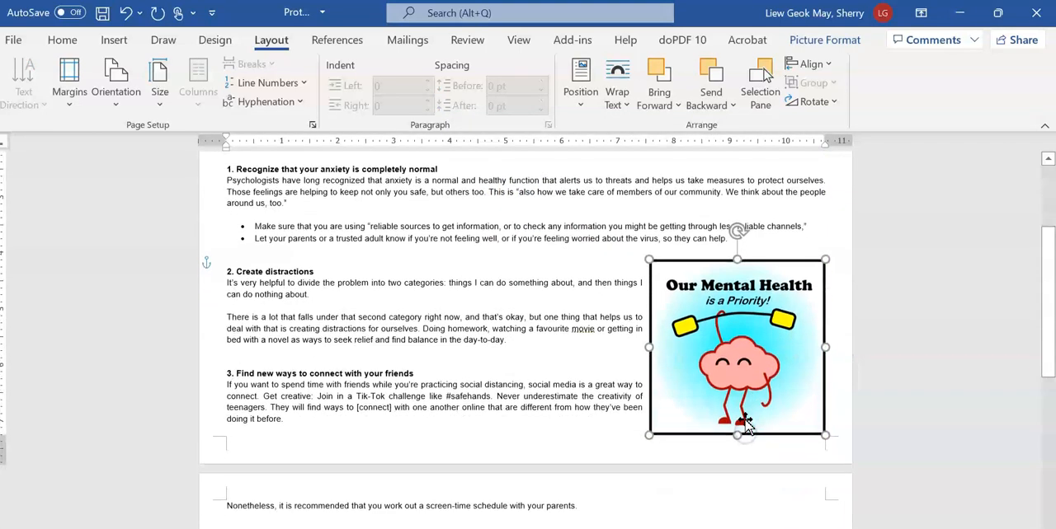
{"action": "left_click_drag", "start_coordinate": [724, 375], "coordinate": [724, 375]}
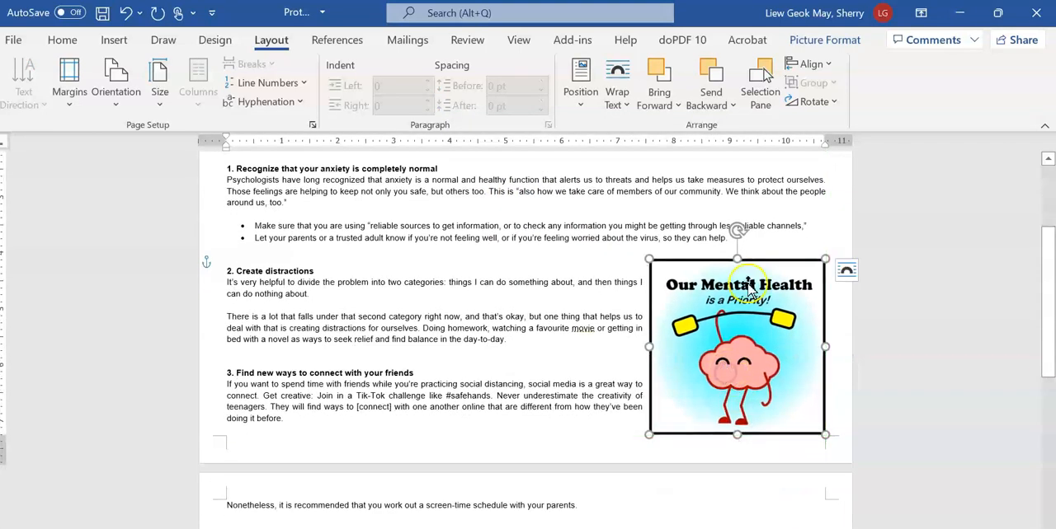
Delete one of the blank lines above the heading "3. Find new ways to connect with your friends"
{"action": "scroll", "coordinate": [725, 284], "scroll_direction": "down", "scroll_amount": 1}
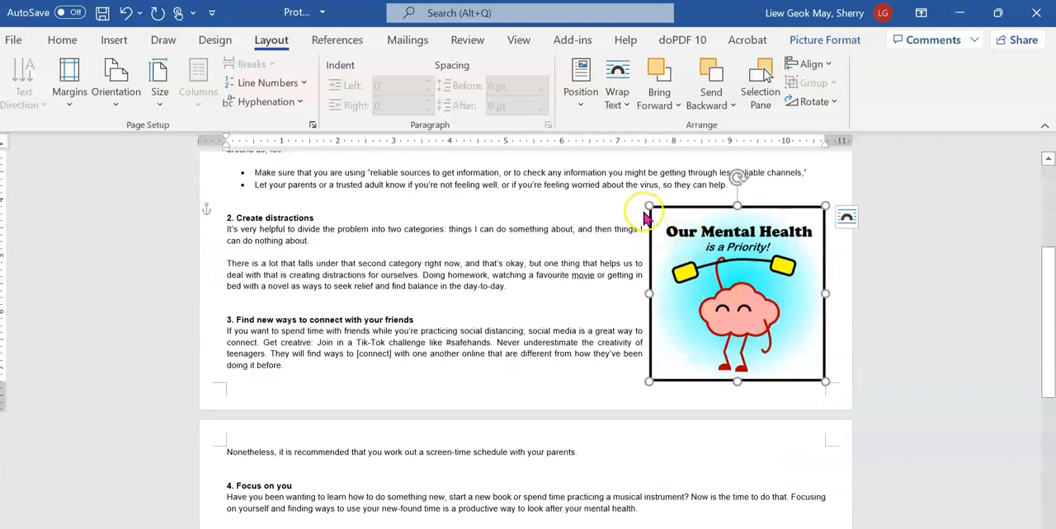
{"action": "scroll", "coordinate": [340, 457], "scroll_direction": "up", "scroll_amount": 3}
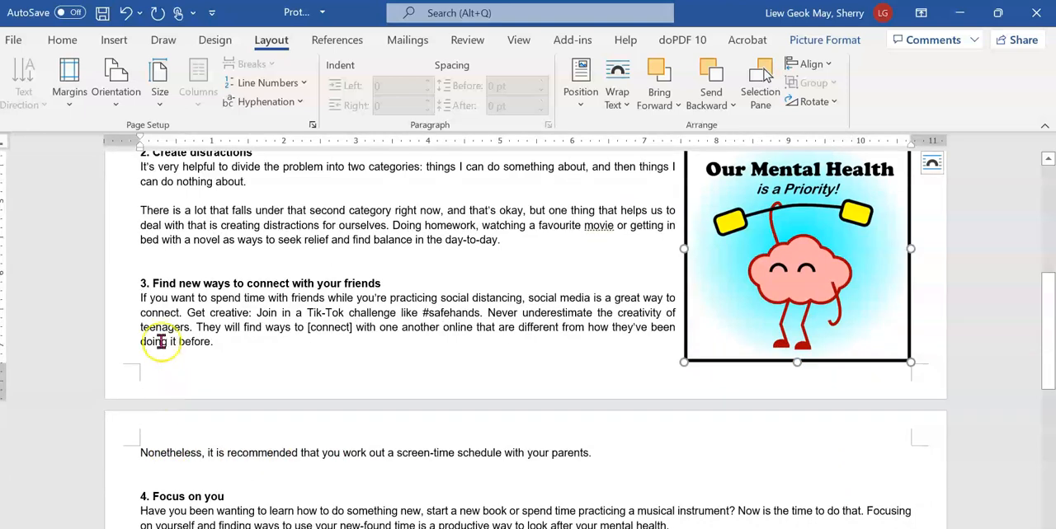
{"action": "left_click", "coordinate": [167, 452]}
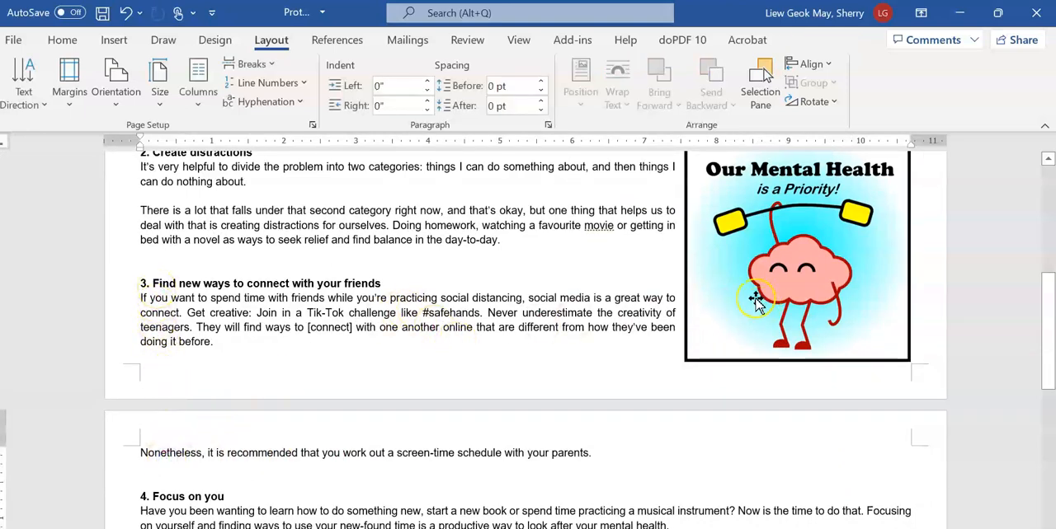
{"action": "scroll", "coordinate": [756, 303], "scroll_direction": "up", "scroll_amount": 6}
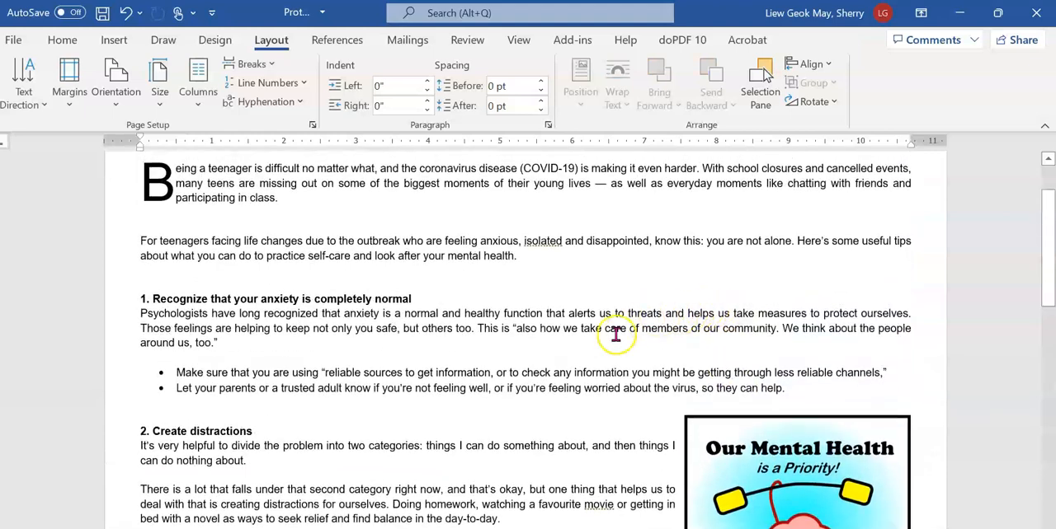
{"action": "scroll", "coordinate": [602, 339], "scroll_direction": "up", "scroll_amount": 1}
{"action": "scroll", "coordinate": [536, 330], "scroll_direction": "down", "scroll_amount": 2}
{"action": "left_click", "coordinate": [365, 219]}
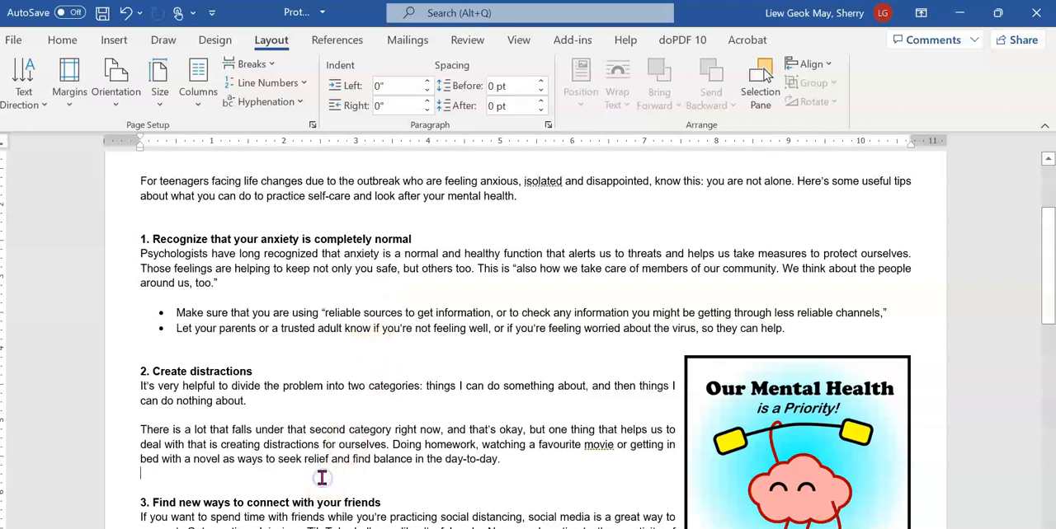
{"action": "scroll", "coordinate": [321, 478], "scroll_direction": "down", "scroll_amount": 5}
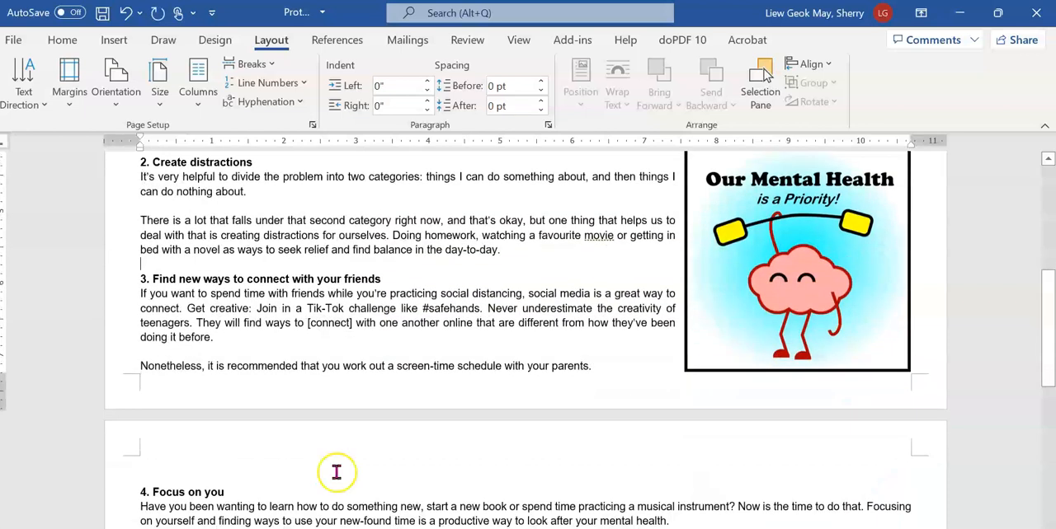
{"action": "scroll", "coordinate": [742, 396], "scroll_direction": "up", "scroll_amount": 2}
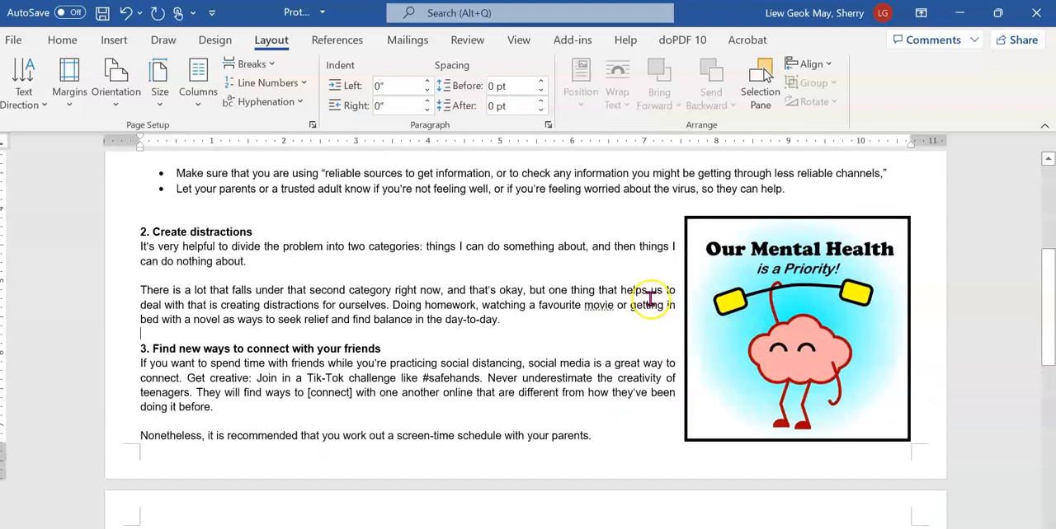
Set the MIND graphic's text wrapping to Tight
{"action": "left_click", "coordinate": [788, 327]}
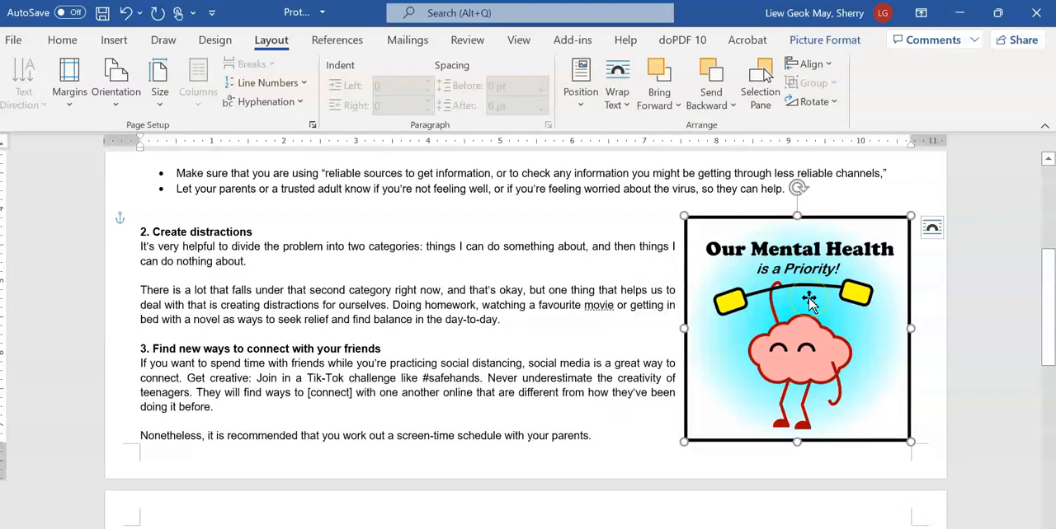
{"action": "left_click", "coordinate": [623, 113]}
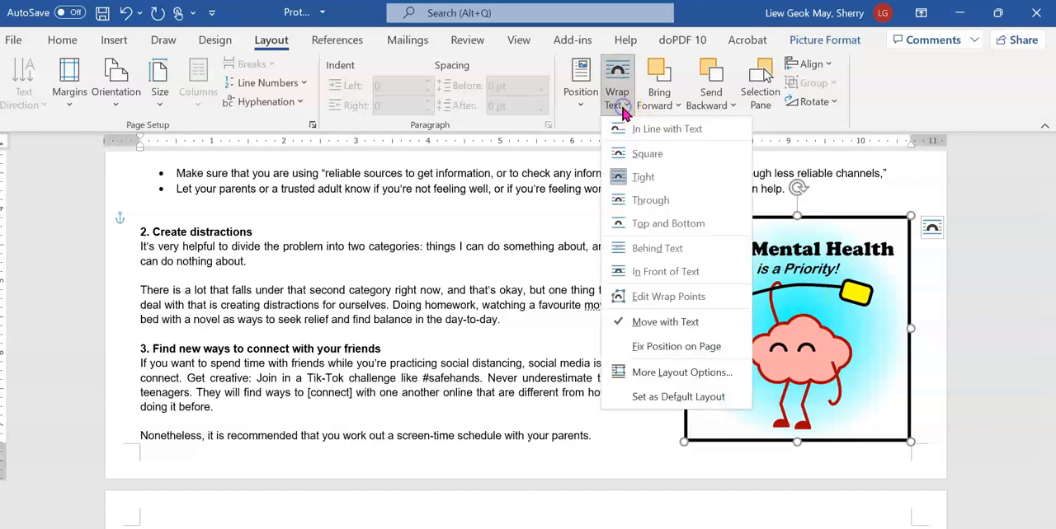
{"action": "left_click", "coordinate": [662, 181]}
{"action": "left_click", "coordinate": [553, 326]}
{"action": "scroll", "coordinate": [552, 326], "scroll_direction": "down", "scroll_amount": 7}
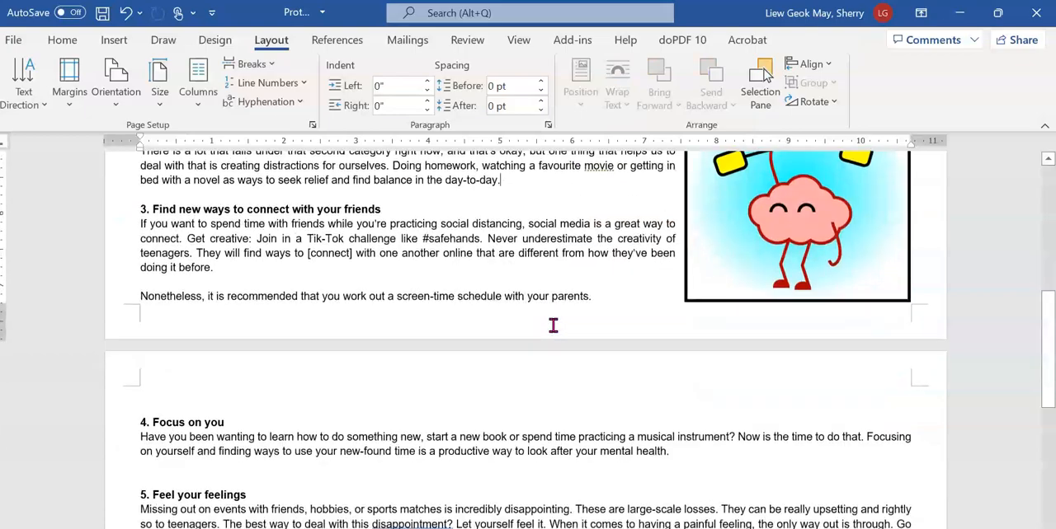
Switch to the exam paper PDF and tick off instruction 16 about resizing the MIND graphic with the Draw pen
{"action": "key", "text": "alt+Tab"}
{"action": "scroll", "coordinate": [427, 388], "scroll_direction": "down", "scroll_amount": 5}
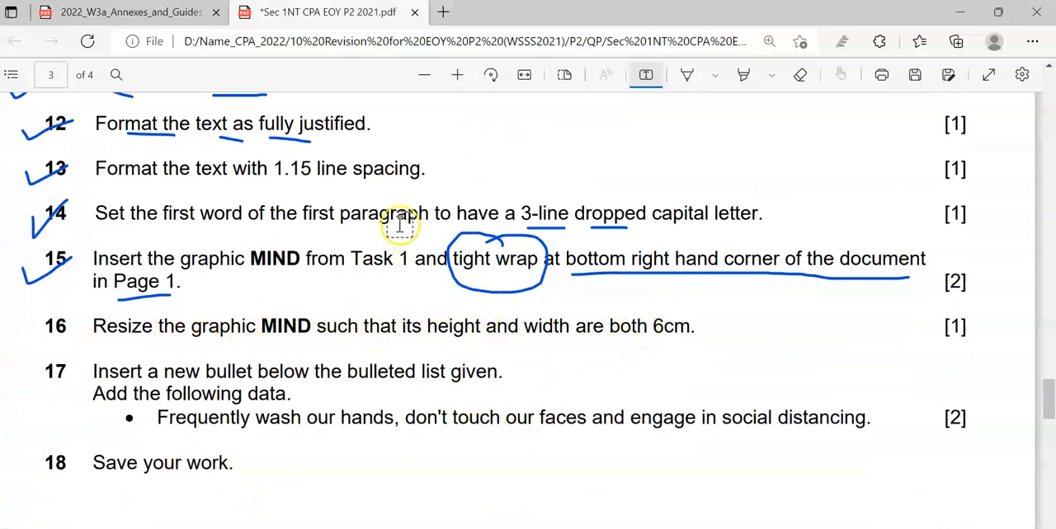
{"action": "left_click", "coordinate": [689, 79]}
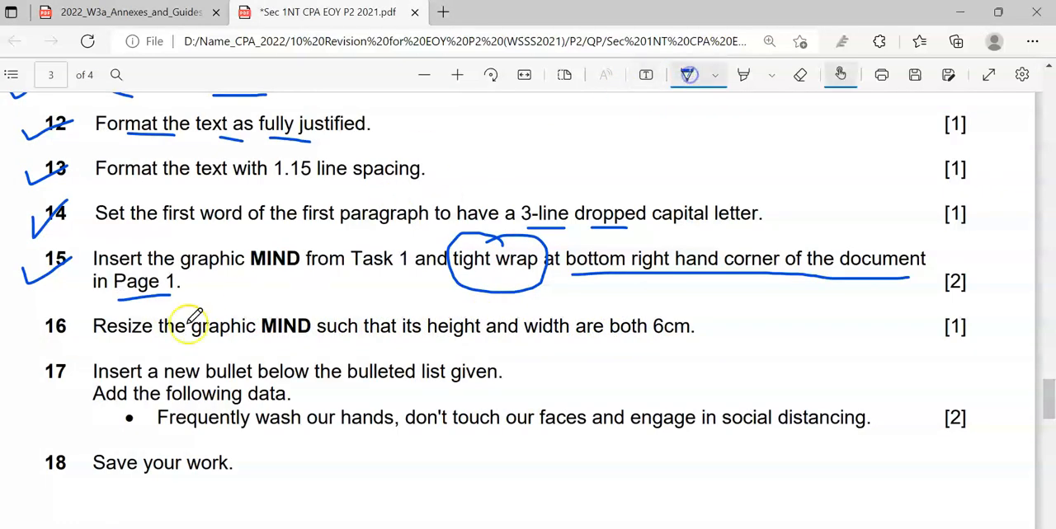
{"action": "left_click_drag", "start_coordinate": [25, 328], "coordinate": [72, 315]}
In the Word document, set the MIND graphic's height and width to 6 cm and move it down beside sections 2 and 3
{"action": "key", "text": "alt+Tab"}
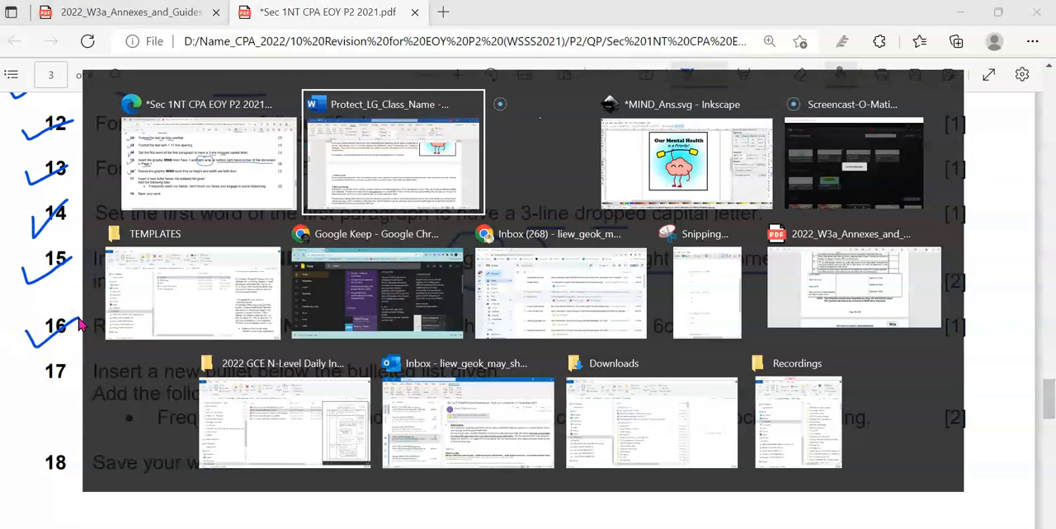
{"action": "scroll", "coordinate": [608, 372], "scroll_direction": "up", "scroll_amount": 5}
{"action": "left_click", "coordinate": [729, 279]}
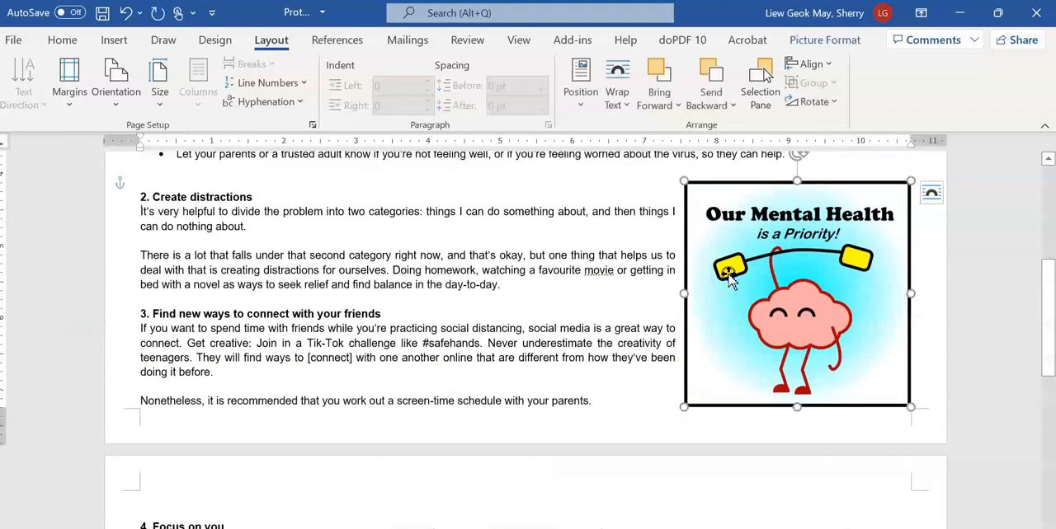
{"action": "left_click", "coordinate": [853, 48]}
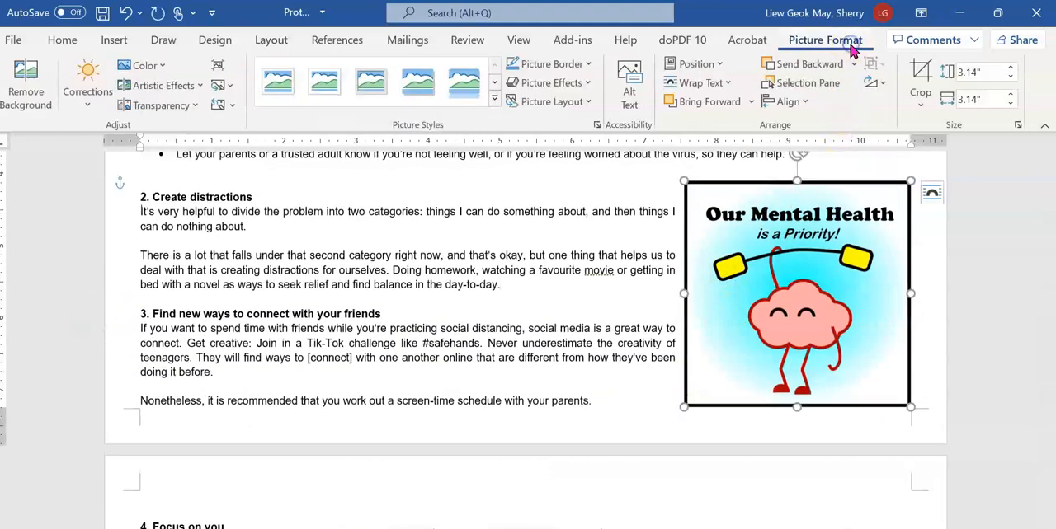
{"action": "left_click", "coordinate": [944, 73]}
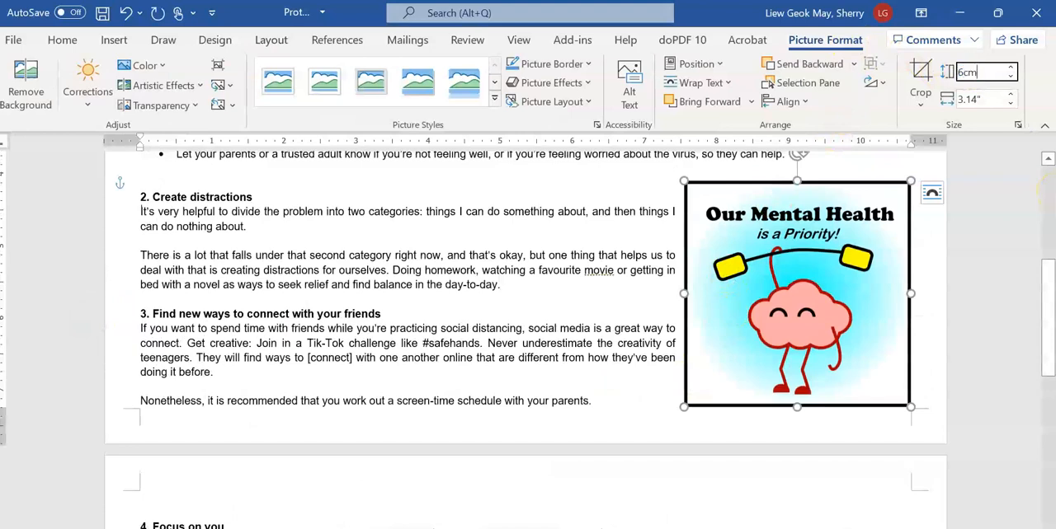
{"action": "type", "text": "6cm"}
{"action": "left_click", "coordinate": [978, 99]}
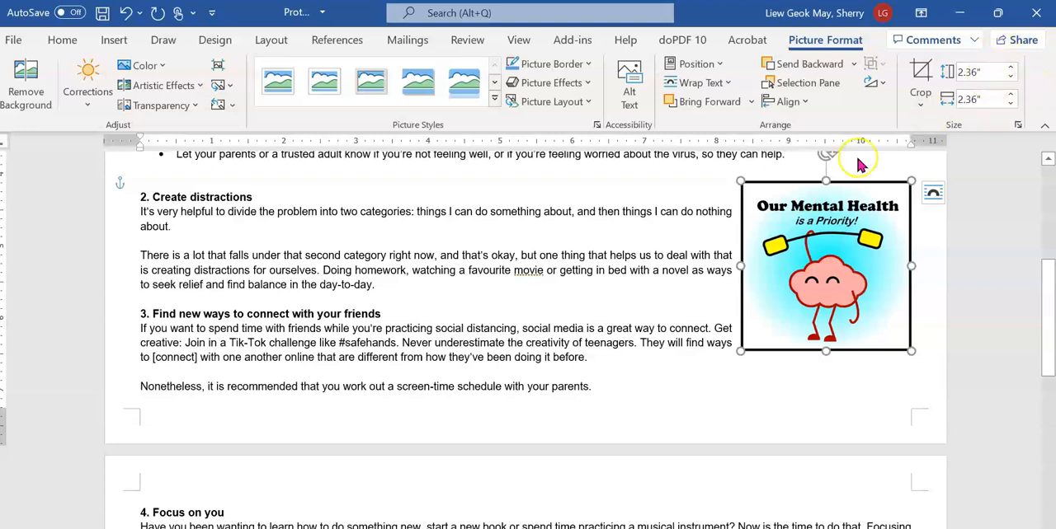
{"action": "left_click_drag", "start_coordinate": [813, 251], "coordinate": [792, 286]}
Check the graphic's placement against the Page 1 sample in the exam paper PDF, and tick off instructions 17 and 18
{"action": "key", "text": "alt+Tab"}
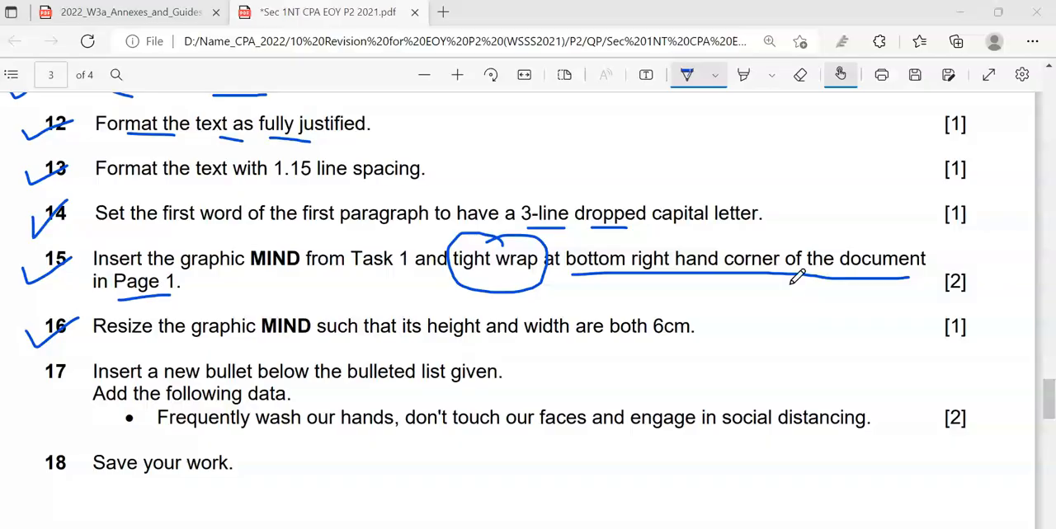
{"action": "scroll", "coordinate": [317, 347], "scroll_direction": "up", "scroll_amount": 10}
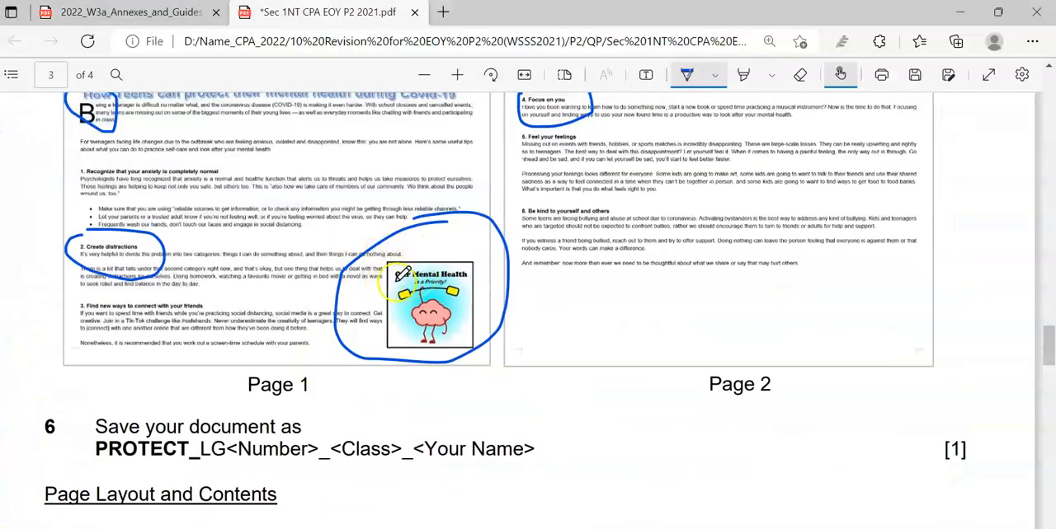
{"action": "scroll", "coordinate": [389, 284], "scroll_direction": "down", "scroll_amount": 1}
{"action": "scroll", "coordinate": [391, 284], "scroll_direction": "down", "scroll_amount": 10}
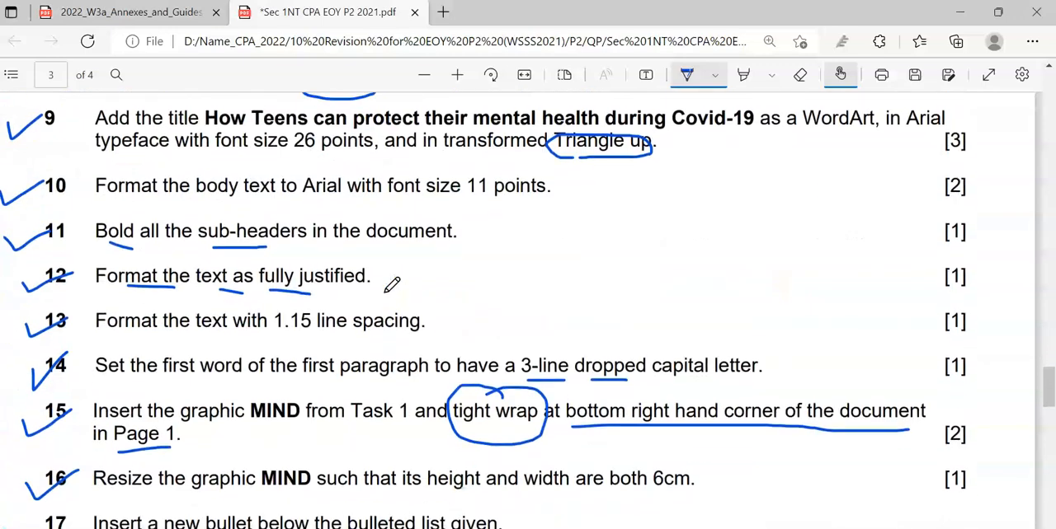
{"action": "scroll", "coordinate": [396, 287], "scroll_direction": "down", "scroll_amount": 3}
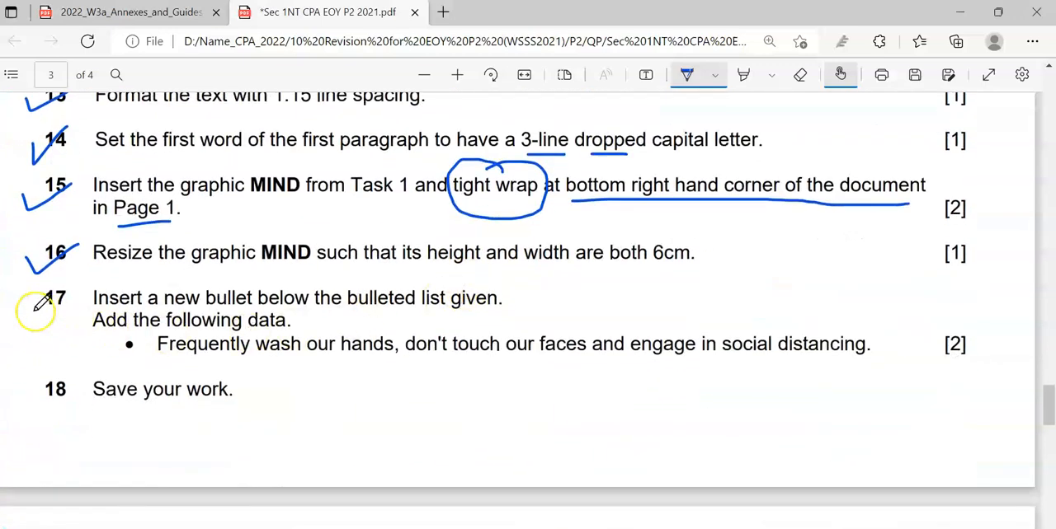
{"action": "left_click_drag", "start_coordinate": [24, 309], "coordinate": [74, 292]}
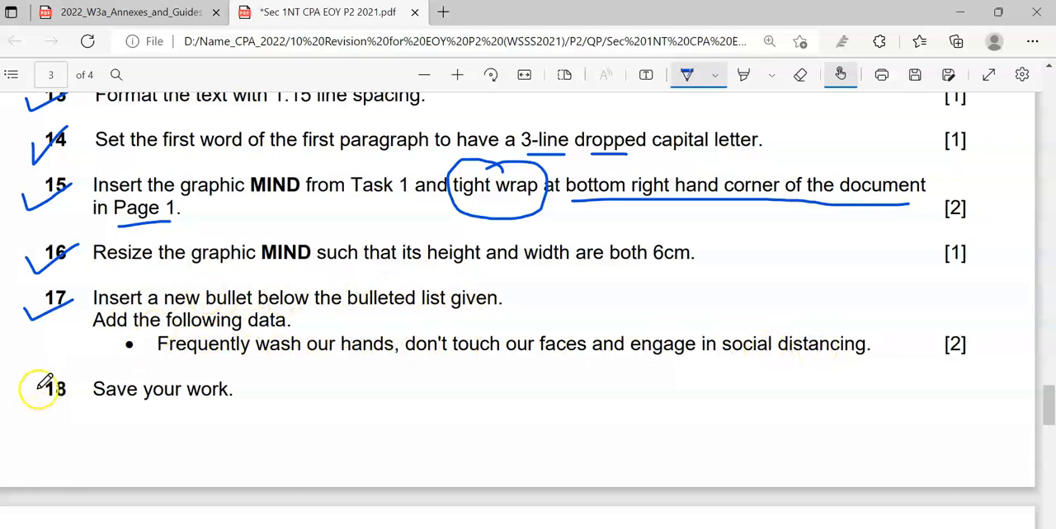
Switch to the Word document and add the bullet "Frequently wash our hands, don't touch our faces and engage in social distancing." below section 1's list
{"action": "key", "text": "alt+Tab"}
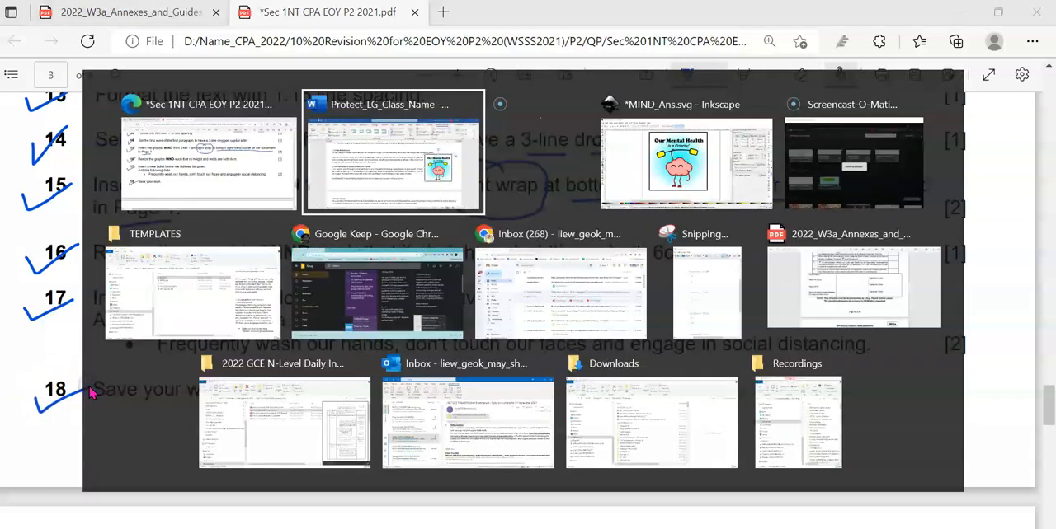
{"action": "scroll", "coordinate": [294, 271], "scroll_direction": "down", "scroll_amount": 2}
{"action": "scroll", "coordinate": [295, 270], "scroll_direction": "down", "scroll_amount": 8}
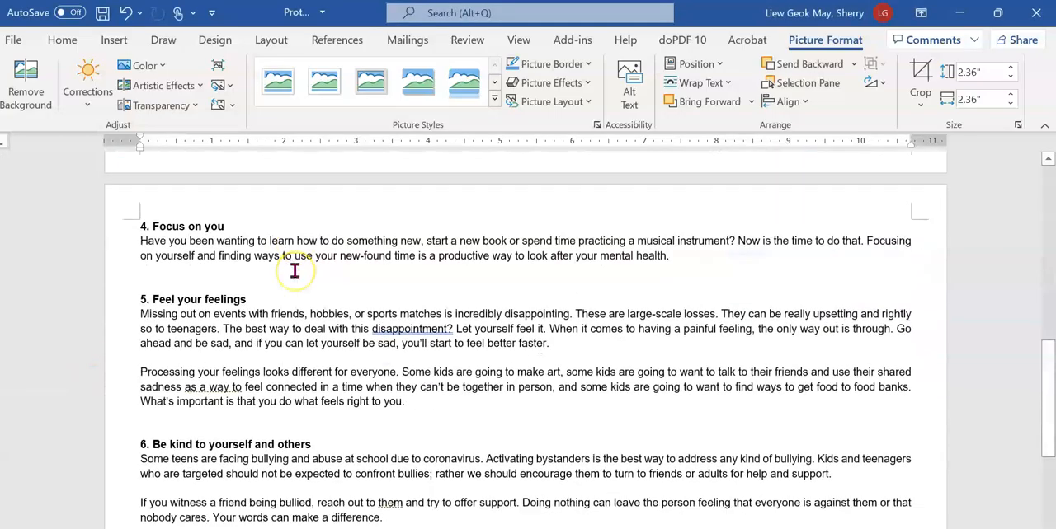
{"action": "scroll", "coordinate": [294, 270], "scroll_direction": "up", "scroll_amount": 10}
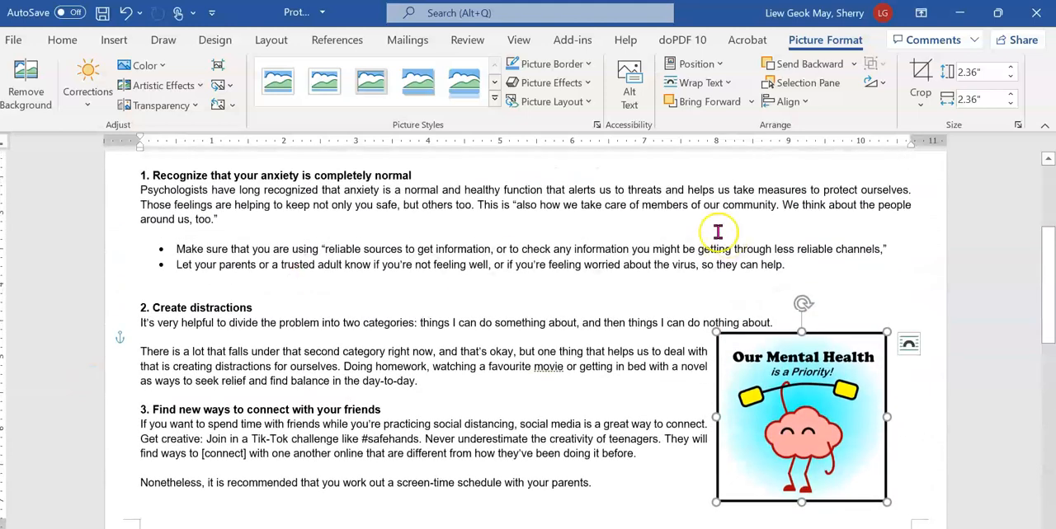
{"action": "left_click", "coordinate": [802, 272]}
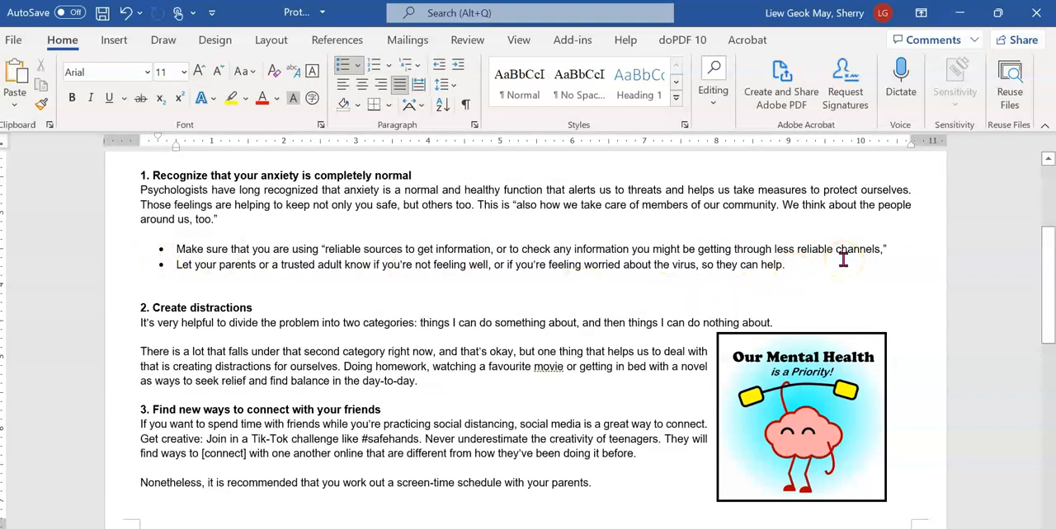
{"action": "scroll", "coordinate": [843, 259], "scroll_direction": "up", "scroll_amount": 3, "text": "ctrl"}
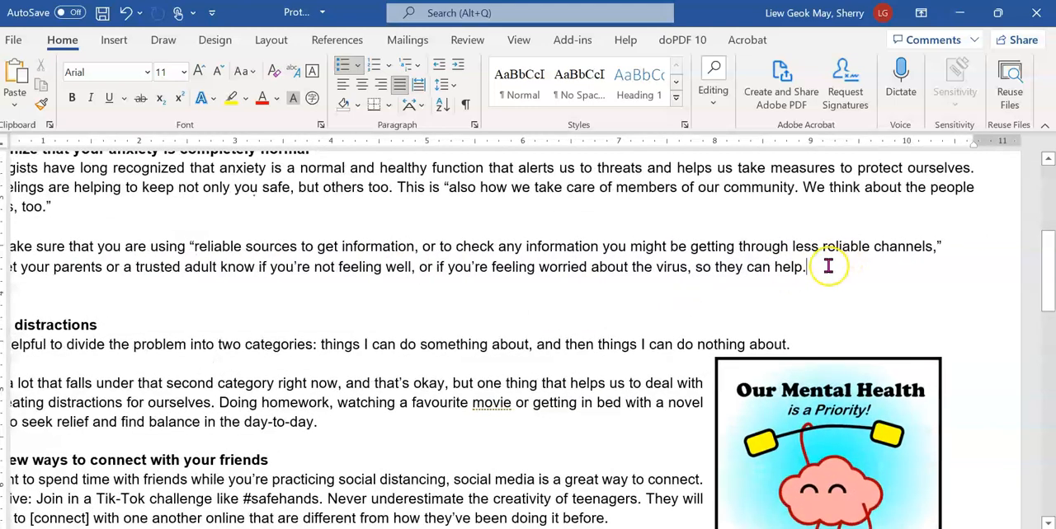
{"action": "key", "text": "Return"}
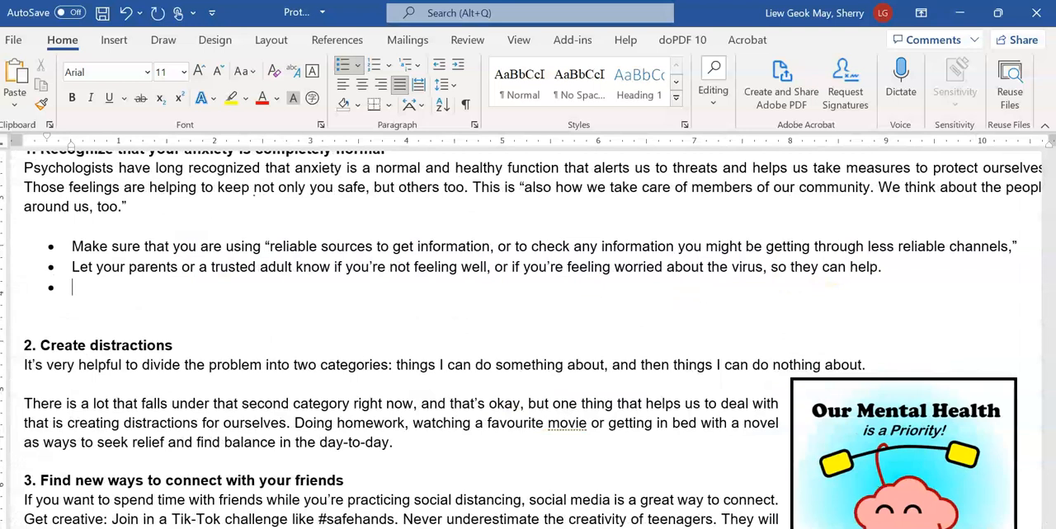
{"action": "type", "text": "F"}
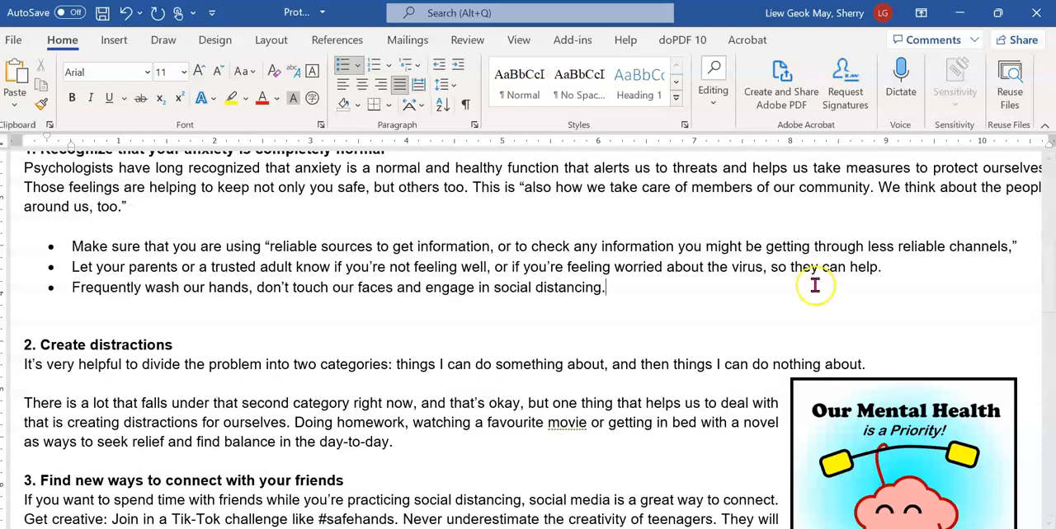
{"action": "scroll", "coordinate": [814, 286], "scroll_direction": "down", "scroll_amount": 2}
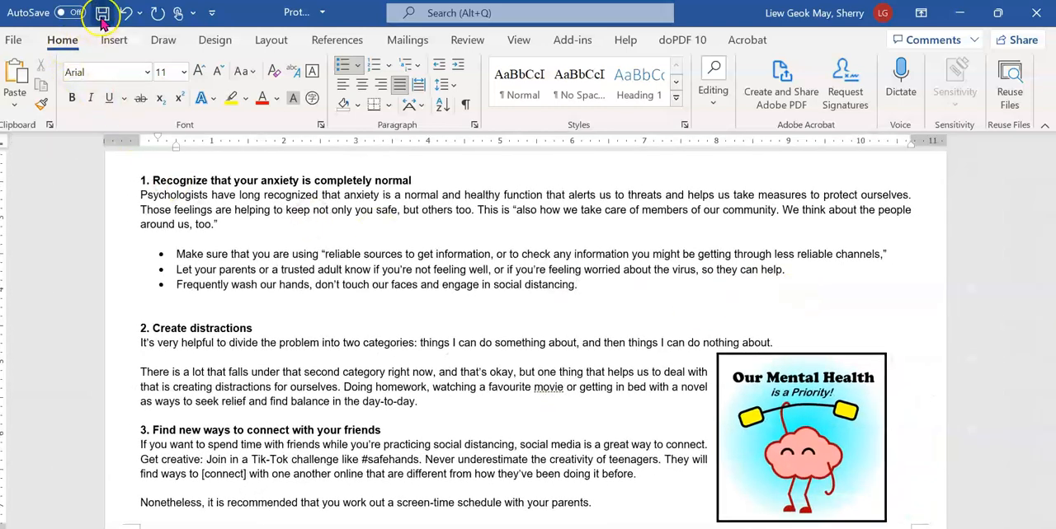